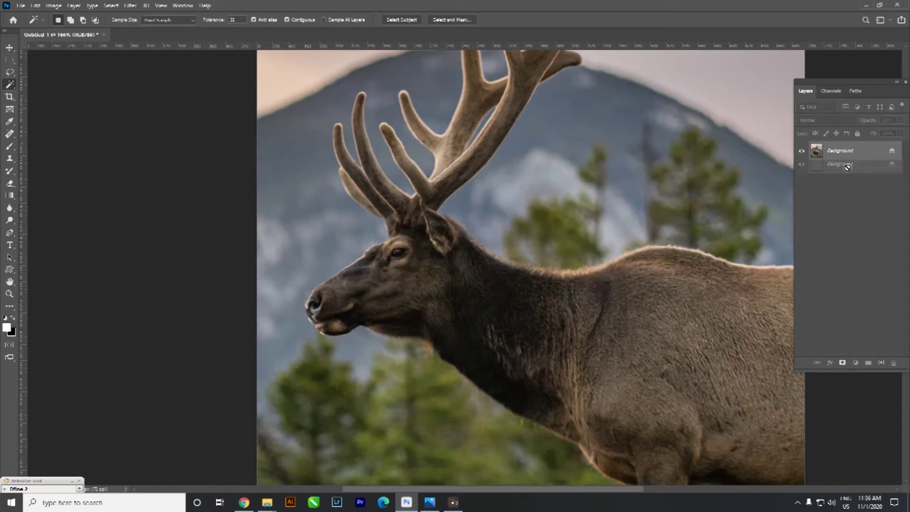
# Duplicate the Background layer into a Background copy layer
pyautogui.moveTo(846, 152); pyautogui.dragTo(868, 363)
pyautogui.scroll(-1, 673, 238)
pyautogui.scroll(-1, 664, 263)
pyautogui.scroll(1, 664, 262)
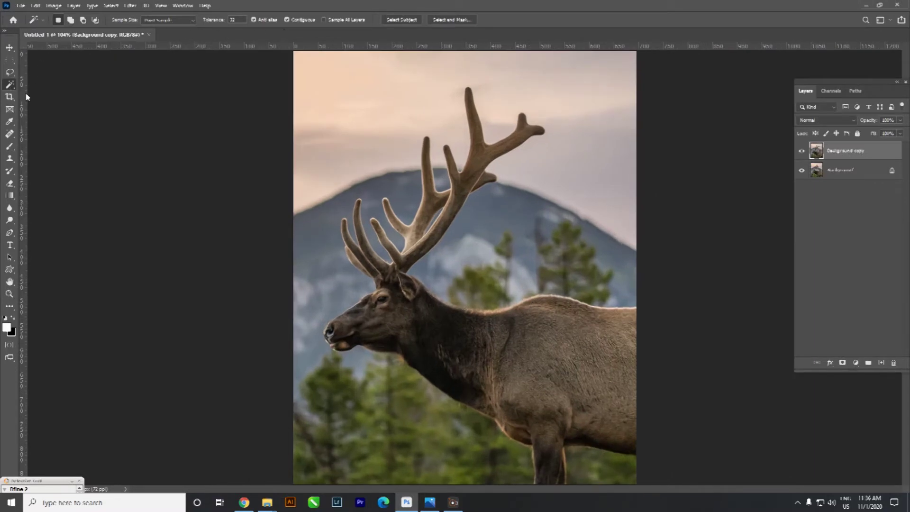
# Use Object Selection's Select Subject to select the whole elk, antlers included
pyautogui.rightClick(9, 89)
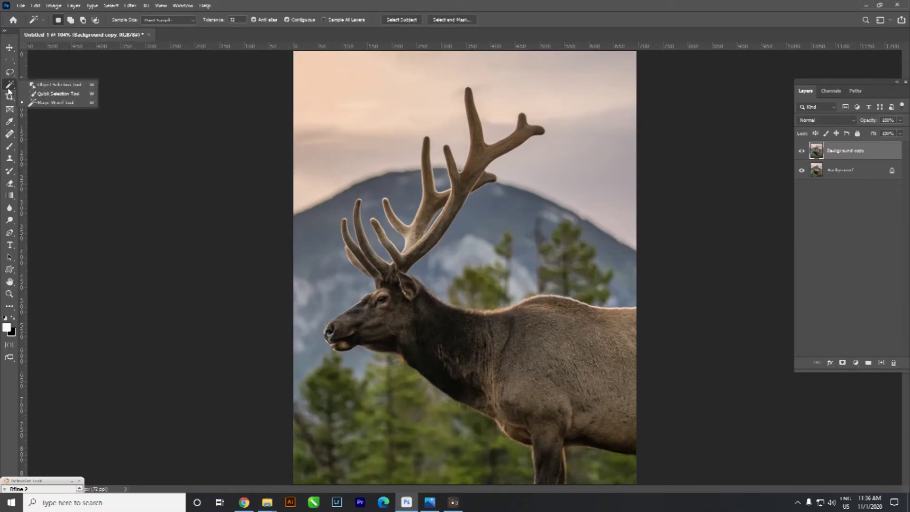
pyautogui.click(402, 20)
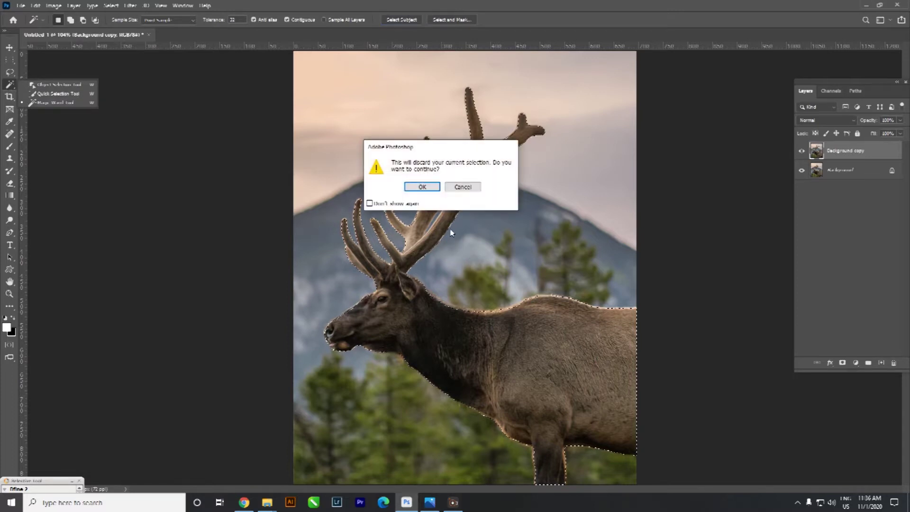
pyautogui.click(421, 188)
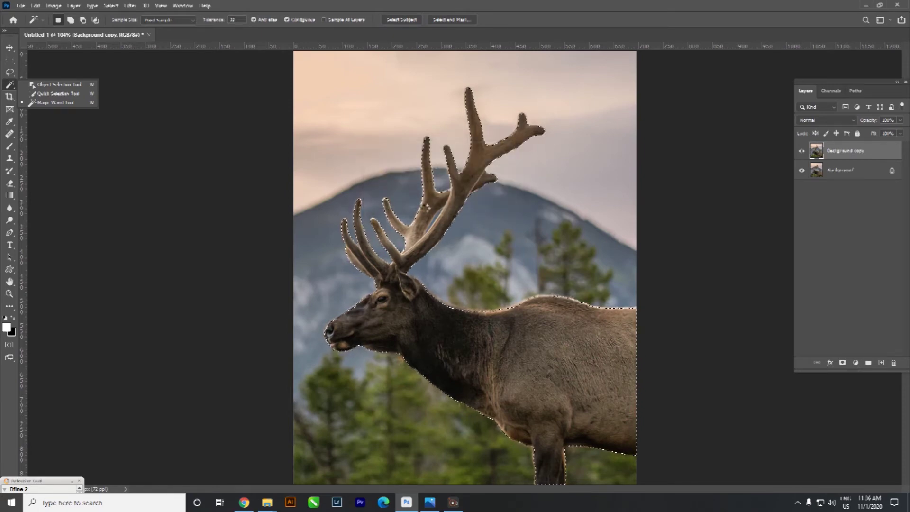
pyautogui.scroll(2, 434, 228)
pyautogui.click(435, 227)
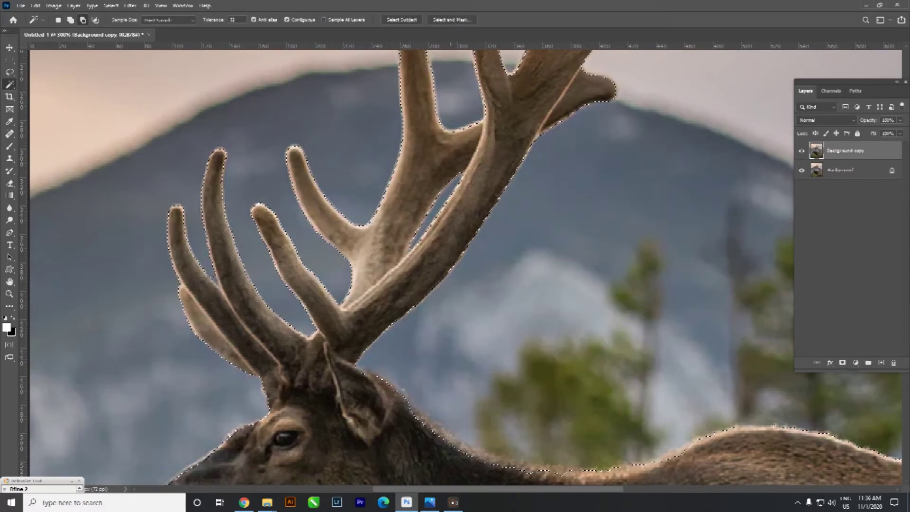
# Check the elk selection in Quick Mask, then load it into Select and Mask
pyautogui.press('q')
pyautogui.scroll(-3, 426, 284)
pyautogui.press('q')
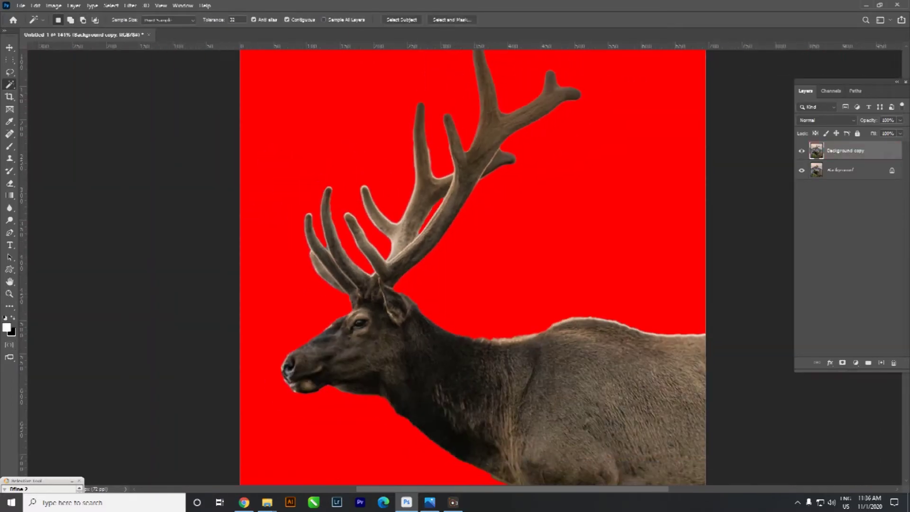
pyautogui.hotkey('alt', 'ctrl', 'r')
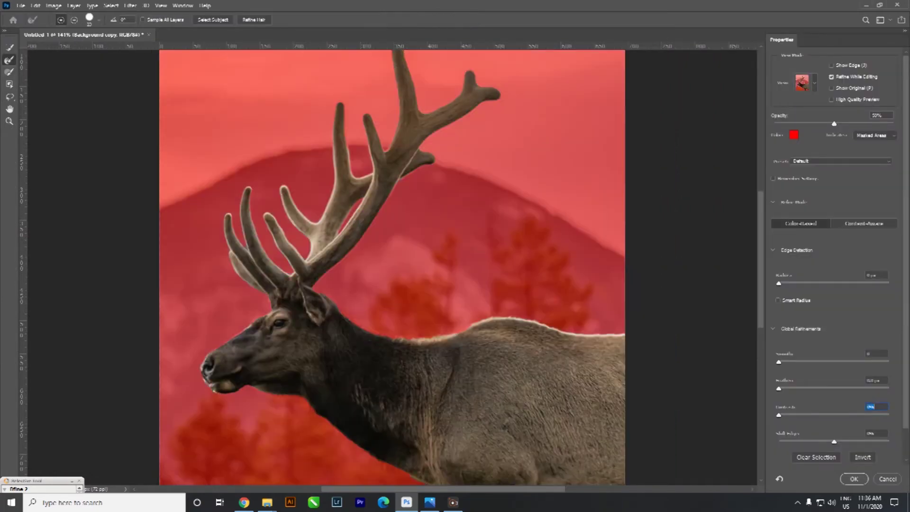
# Apply Refine Hair, brush the edges along the elk's back and neck, and accept
pyautogui.click(254, 20)
pyautogui.moveTo(379, 284); pyautogui.dragTo(351, 203)
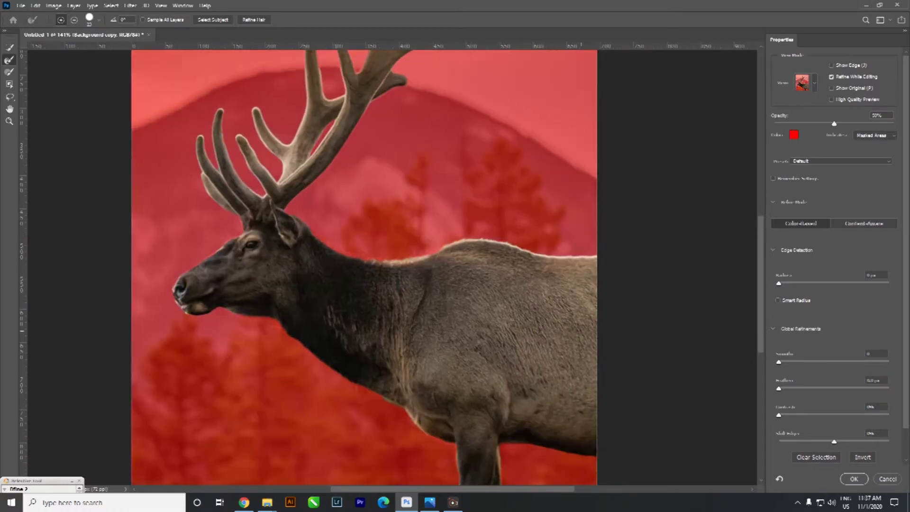
pyautogui.moveTo(379, 284); pyautogui.dragTo(371, 232)
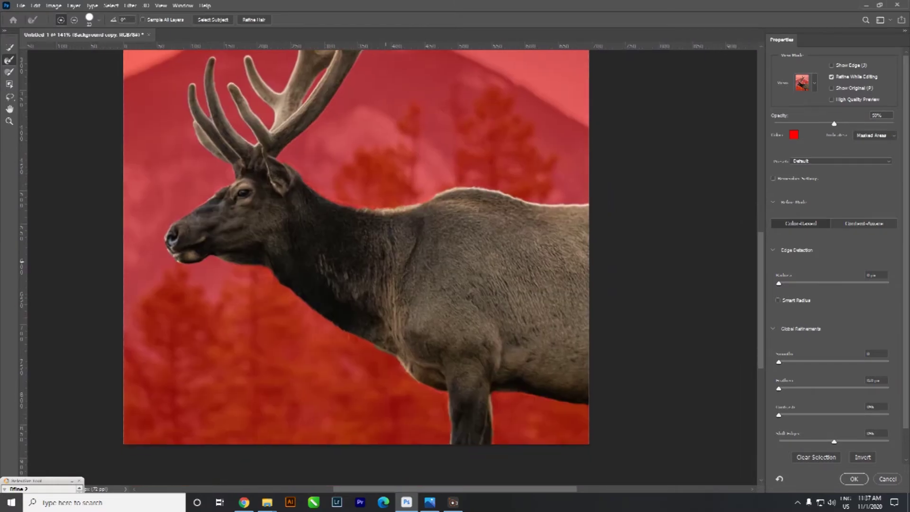
pyautogui.moveTo(374, 211)
pyautogui.mouseDown()
pyautogui.moveTo(409, 208)
pyautogui.moveTo(381, 214)
pyautogui.mouseUp()
pyautogui.moveTo(449, 191); pyautogui.dragTo(469, 190)
pyautogui.moveTo(524, 204); pyautogui.dragTo(588, 207)
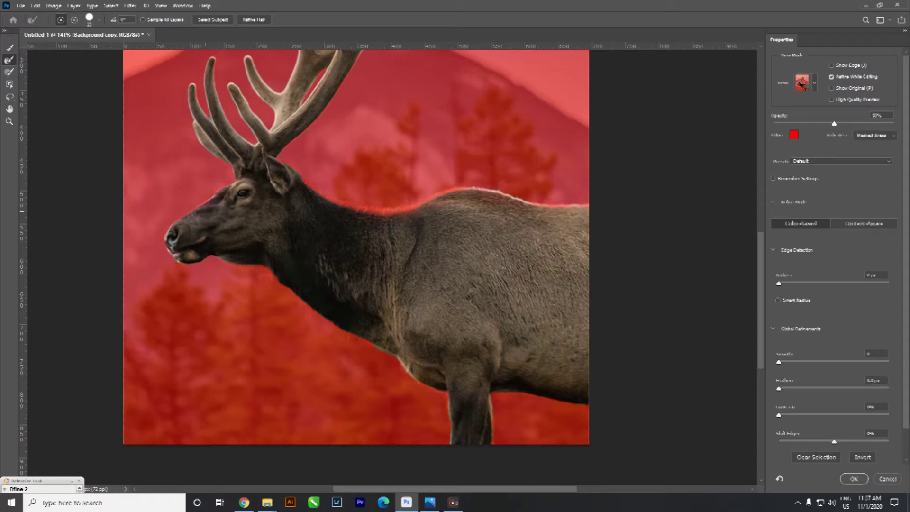
pyautogui.click(393, 350)
pyautogui.click(854, 479)
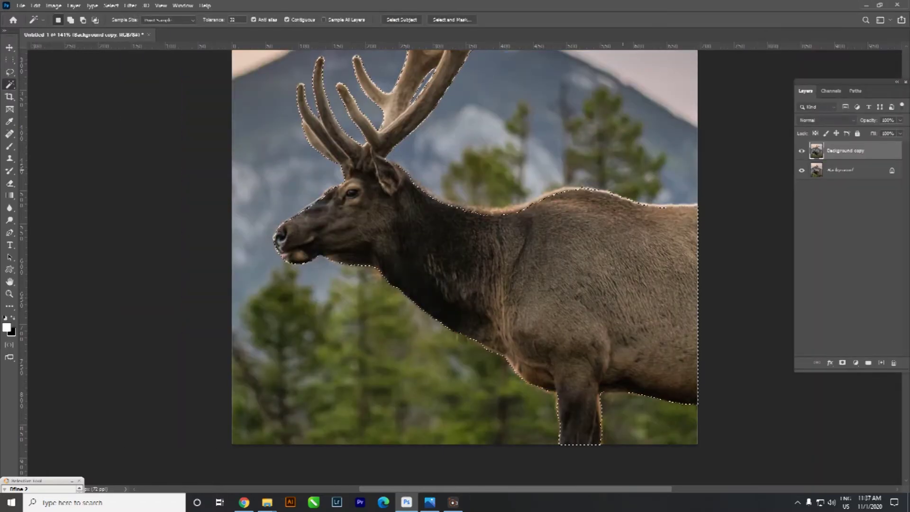
# Add a layer mask of the elk to Background copy and reload it as a selection
pyautogui.hotkey('ctrl', '0')
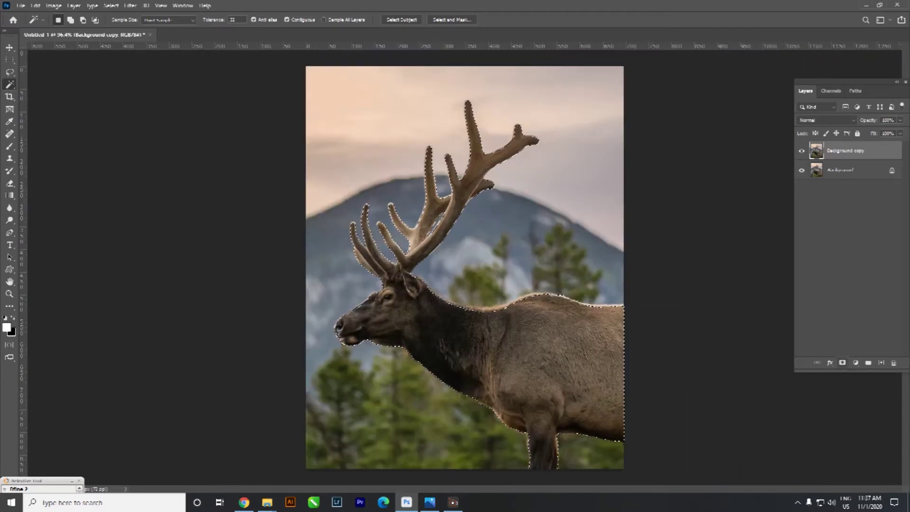
pyautogui.click(842, 363)
pyautogui.hotkey('alt', '[')
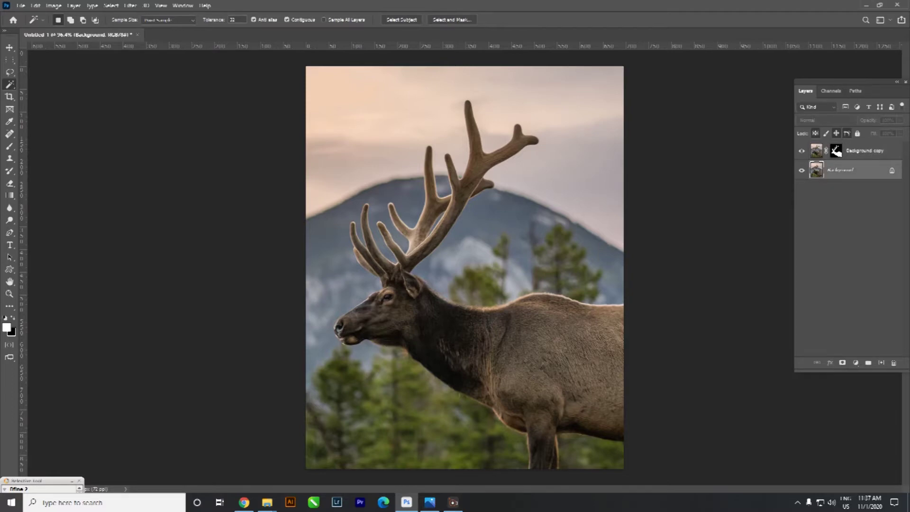
pyautogui.keyDown('ctrl'); pyautogui.click(837, 152); pyautogui.keyUp('ctrl')
# Trace a closed Pen path around the antlers and convert it into a selection
pyautogui.hotkey('ctrl', '+')
pyautogui.hotkey('ctrl', '+')
pyautogui.hotkey('ctrl', '+')
pyautogui.press('p')
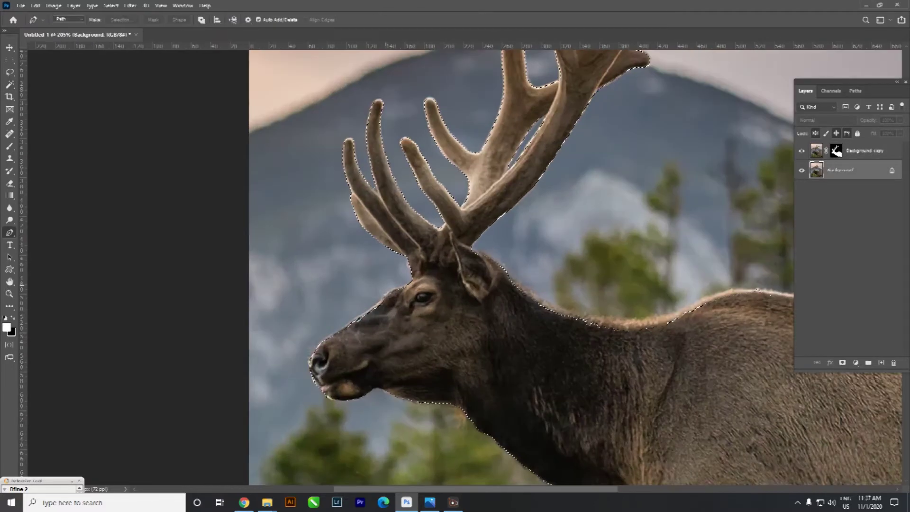
pyautogui.click(402, 276)
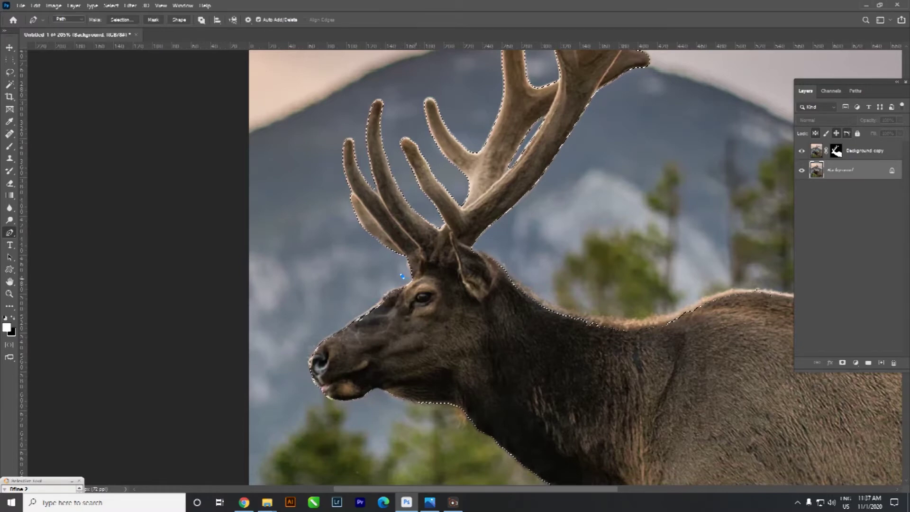
pyautogui.moveTo(434, 263)
pyautogui.mouseDown()
pyautogui.moveTo(449, 267)
pyautogui.moveTo(454, 251)
pyautogui.mouseUp()
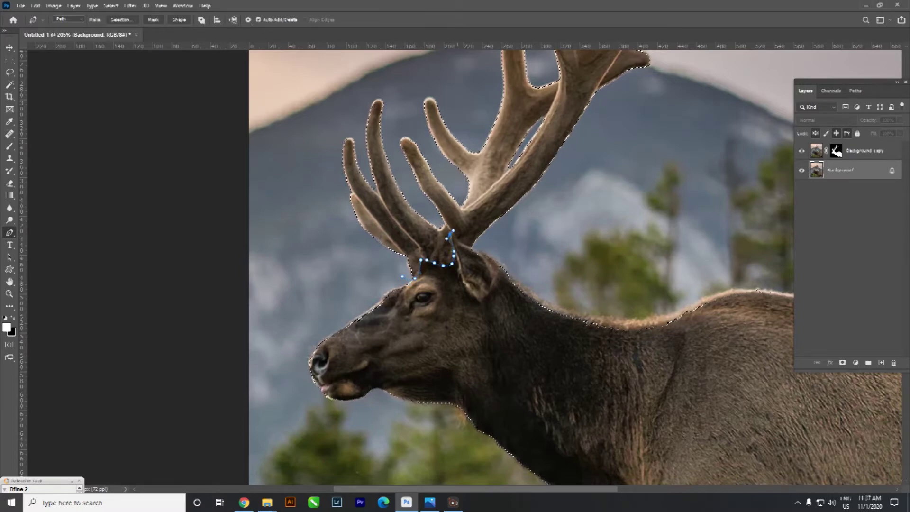
pyautogui.scroll(-3, 466, 249)
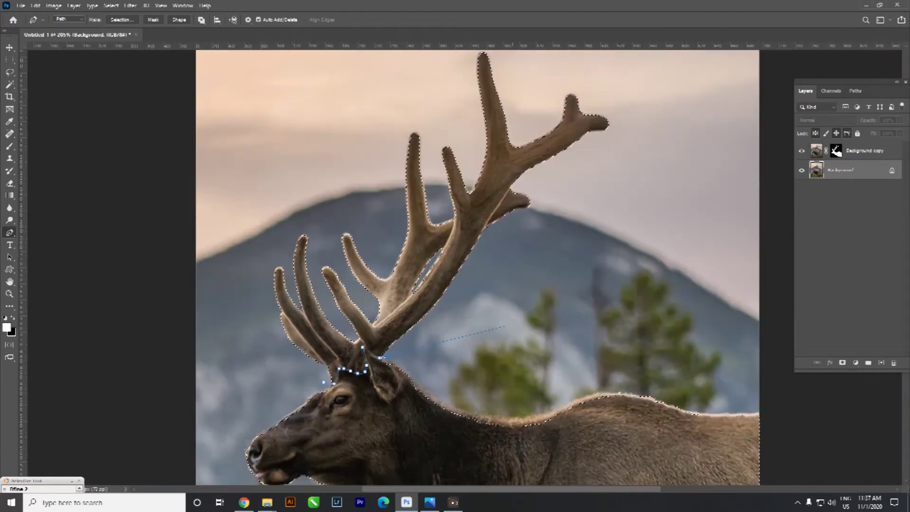
pyautogui.scroll(-3, 466, 249)
pyautogui.scroll(-2, 467, 249)
pyautogui.moveTo(627, 402); pyautogui.dragTo(580, 446)
pyautogui.moveTo(489, 433); pyautogui.dragTo(446, 434)
pyautogui.moveTo(322, 340)
pyautogui.mouseDown()
pyautogui.moveTo(319, 309)
pyautogui.moveTo(351, 282)
pyautogui.mouseUp()
pyautogui.click(407, 280)
pyautogui.hotkey('ctrl', 'Return')
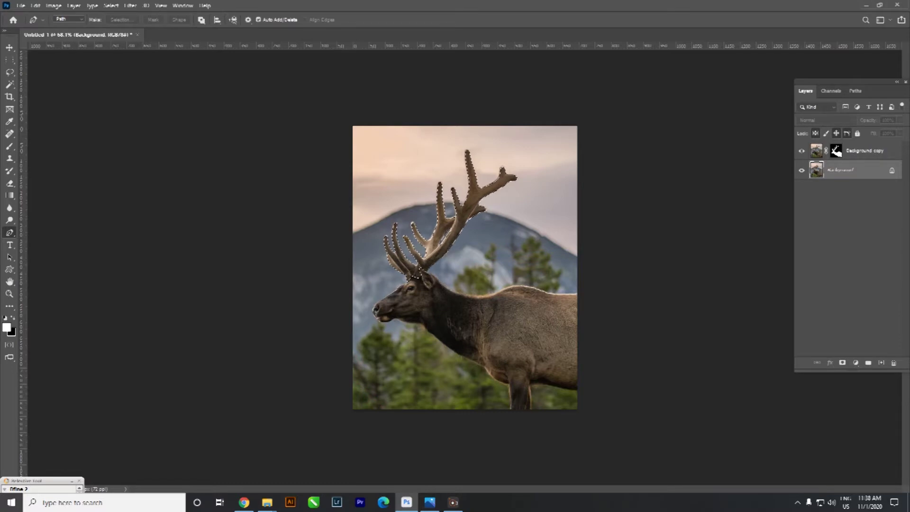
# Feather the antler selection and copy the antlers onto a new Layer 1
pyautogui.hotkey('shift', 'F6')
pyautogui.press('Return')
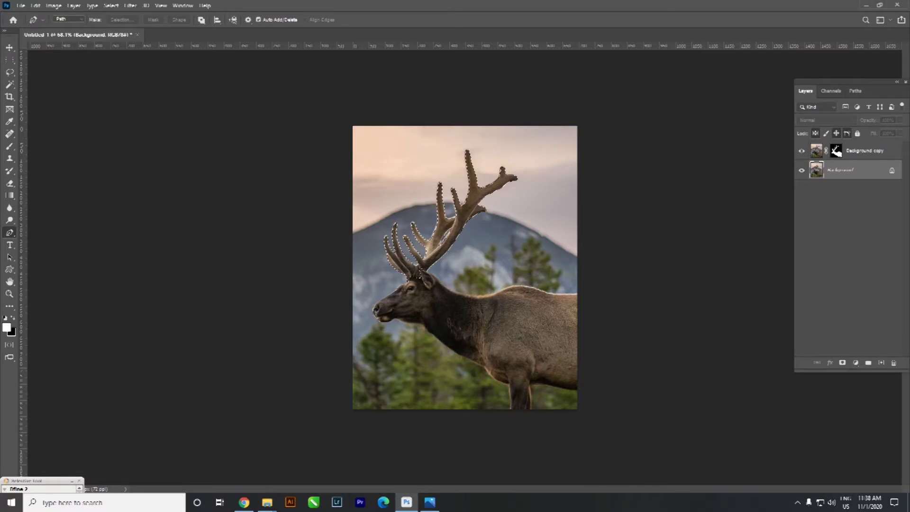
pyautogui.hotkey('ctrl', 'j')
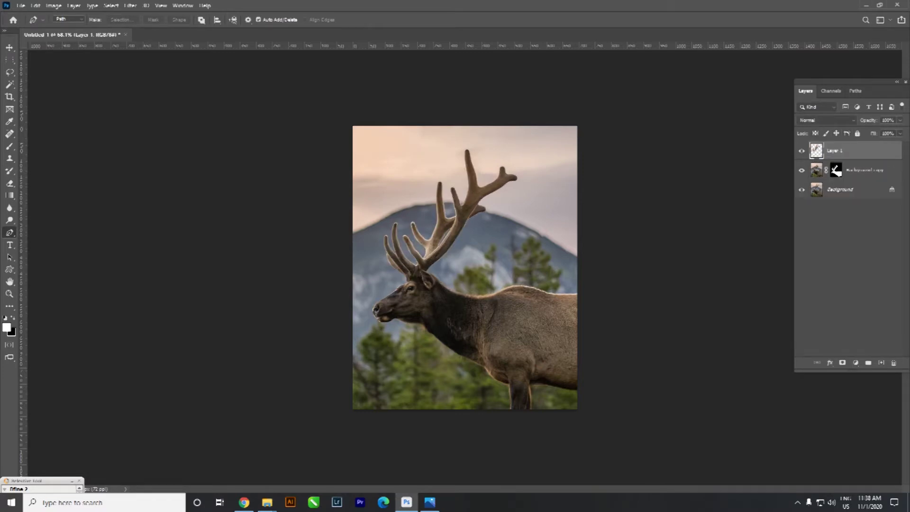
pyautogui.click(131, 6)
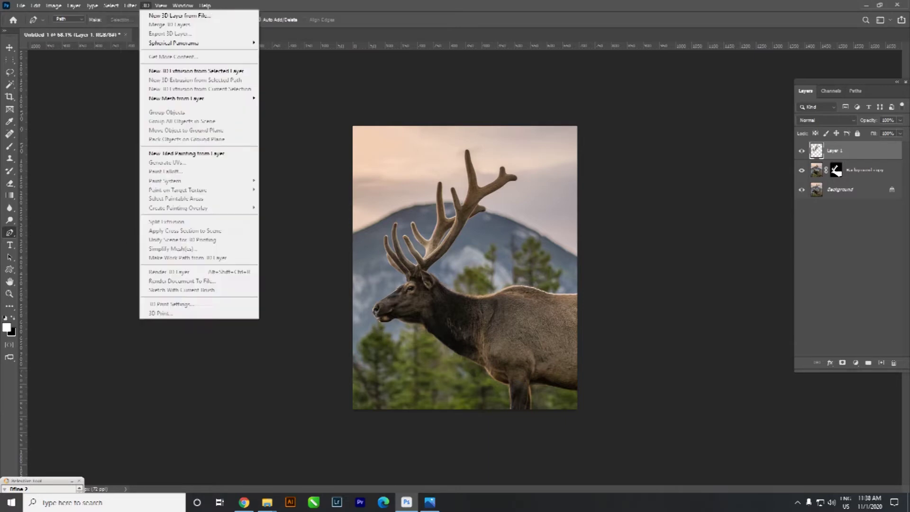
pyautogui.press('Escape')
pyautogui.rightClick(848, 150)
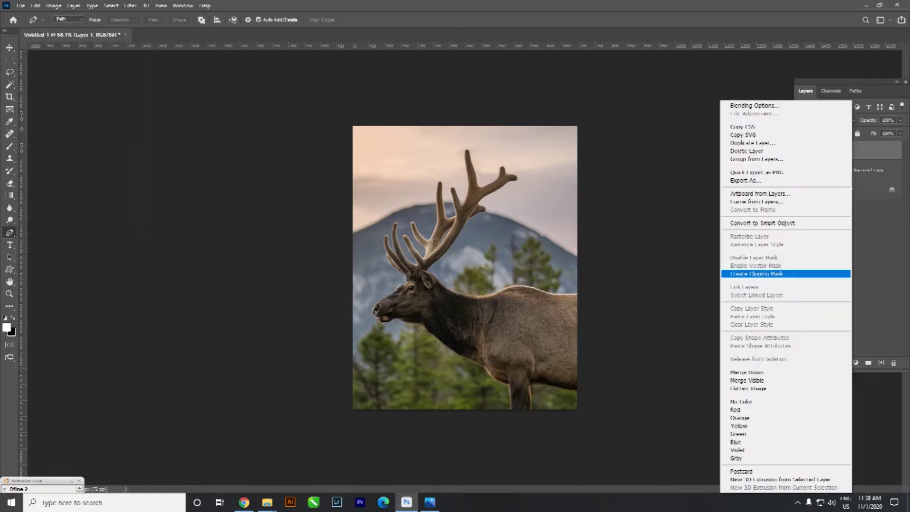
pyautogui.press('Escape')
# Try a Warming Filter (85) Photo Filter above Background, then delete it
pyautogui.click(839, 189)
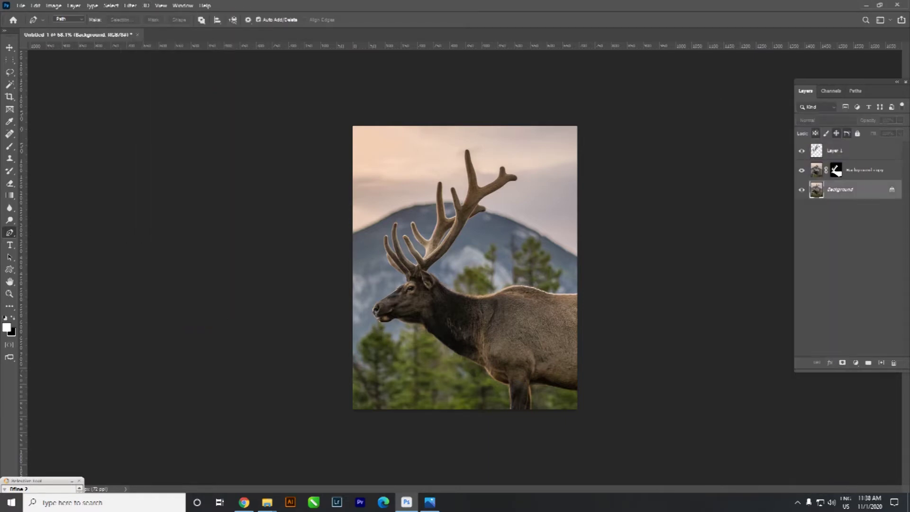
pyautogui.click(856, 363)
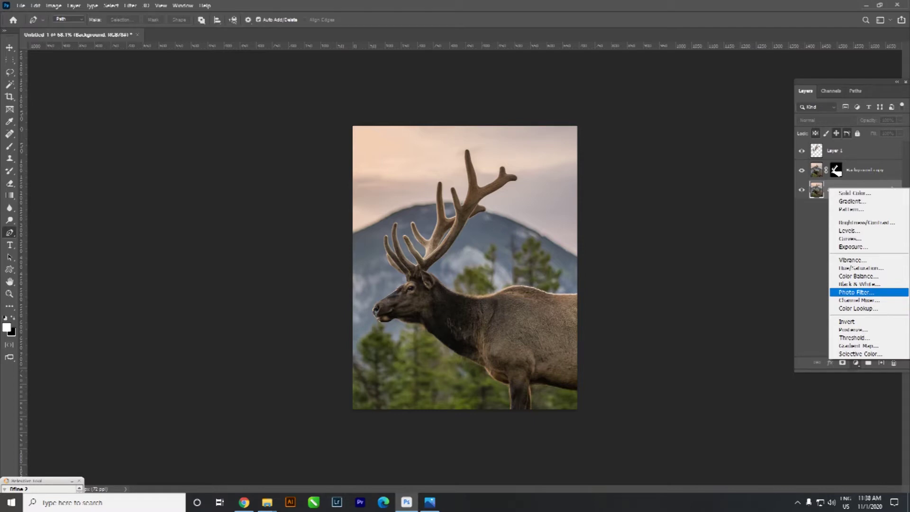
pyautogui.click(856, 292)
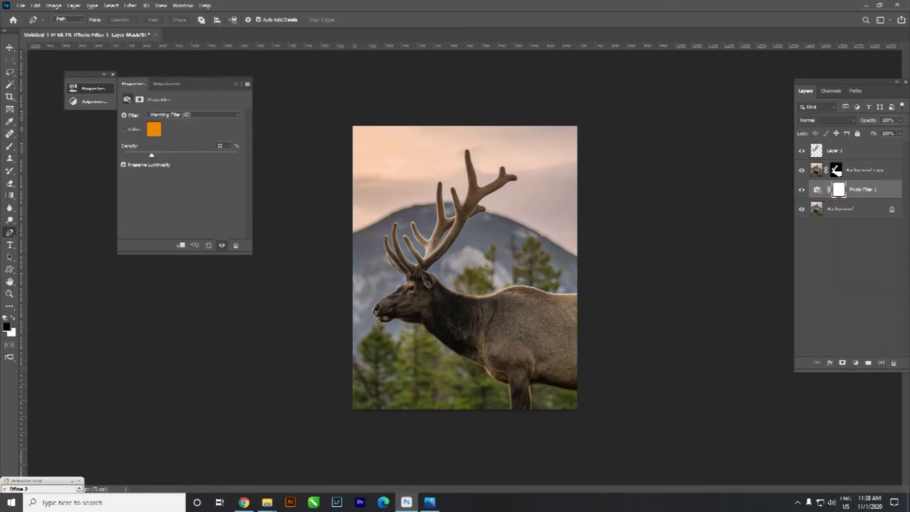
pyautogui.click(194, 114)
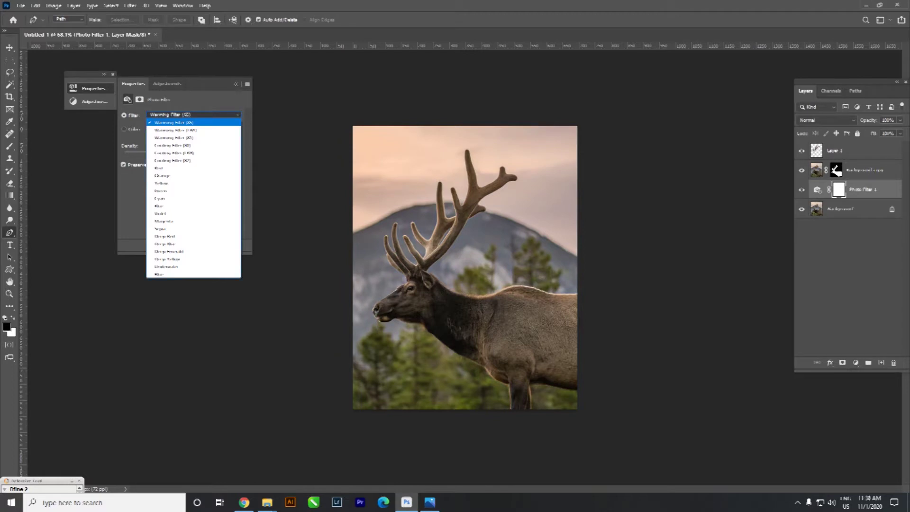
pyautogui.press('Escape')
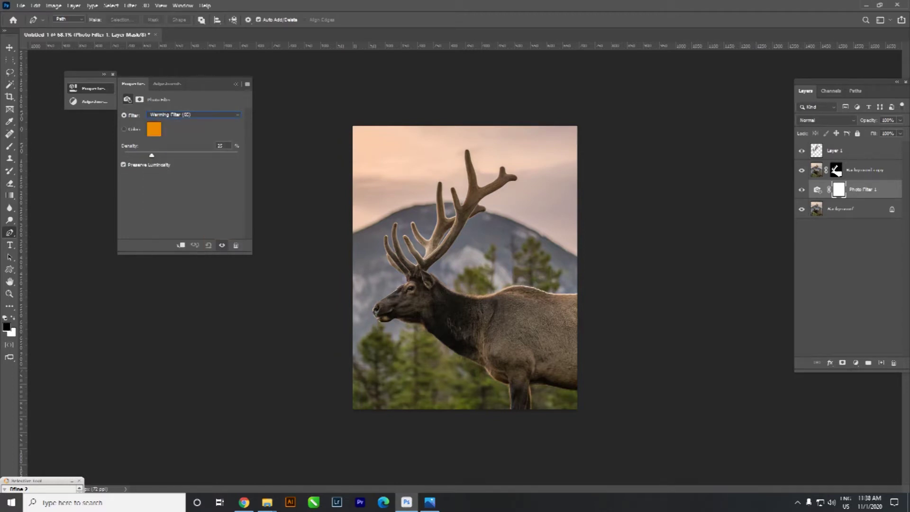
pyautogui.hotkey('alt', 'Down')
pyautogui.press('Escape')
pyautogui.moveTo(853, 189); pyautogui.dragTo(894, 362)
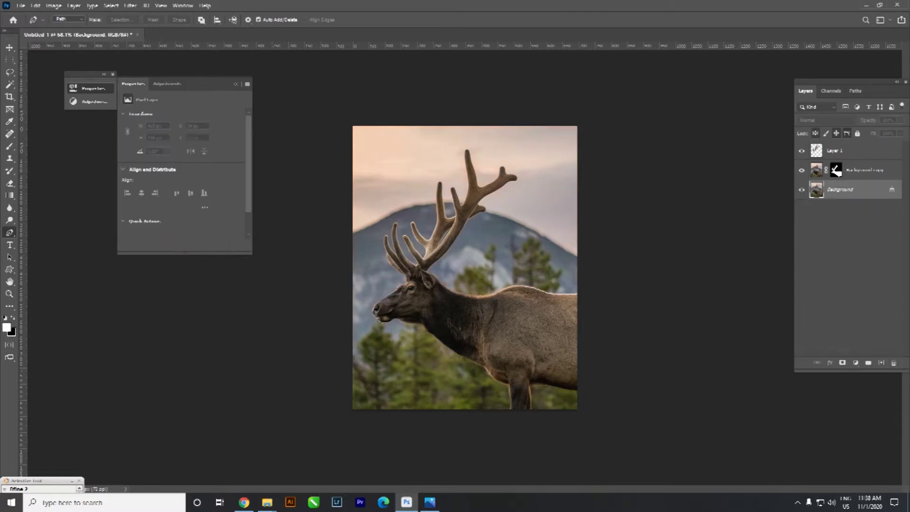
# Add a Color Lookup set to Moonlight.3DL, then target the Background copy mask
pyautogui.click(855, 363)
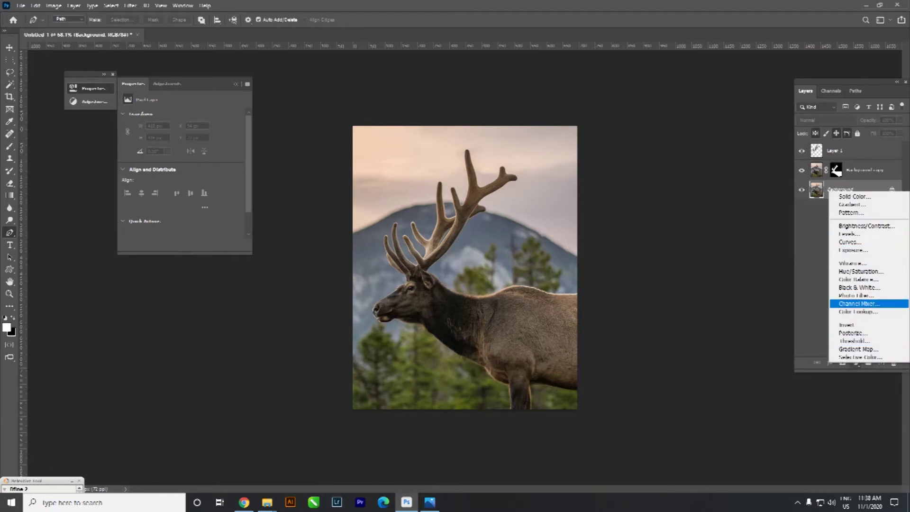
pyautogui.click(858, 311)
pyautogui.click(199, 116)
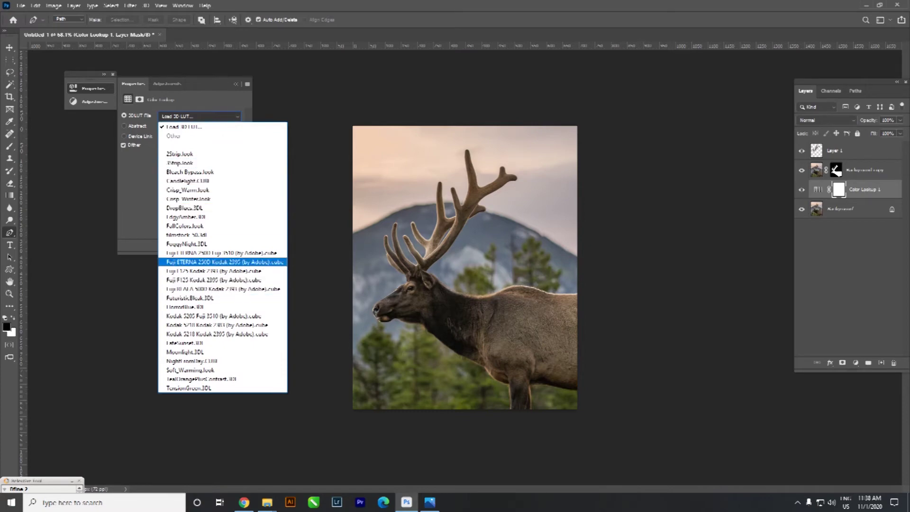
pyautogui.click(225, 261)
pyautogui.click(199, 117)
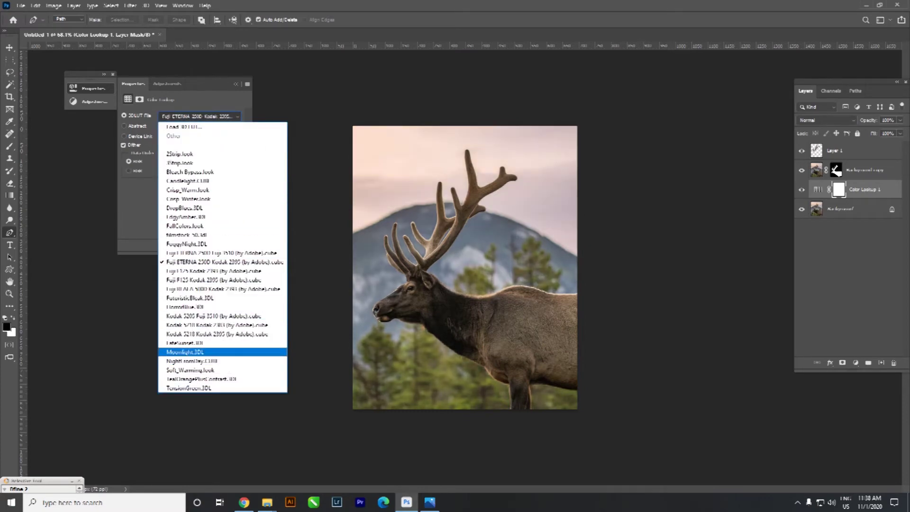
pyautogui.click(185, 351)
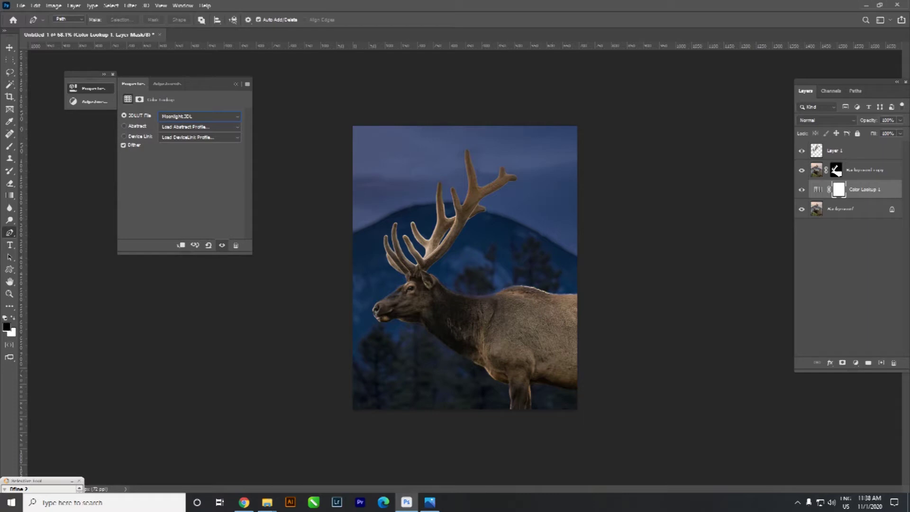
pyautogui.click(836, 170)
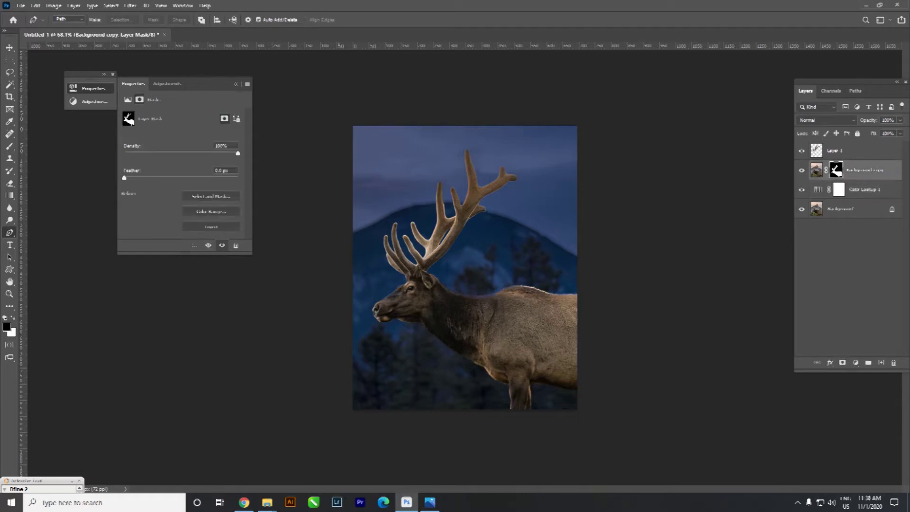
# Select the Dodge tool with Range set to Highlights, then make Layer 1 active
pyautogui.press('o')
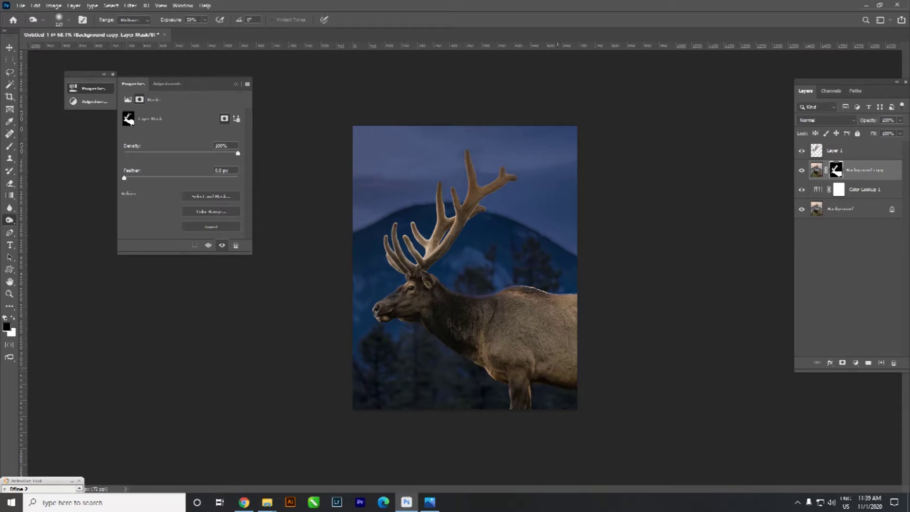
pyautogui.rightClick(9, 220)
pyautogui.click(38, 208)
pyautogui.rightClick(10, 220)
pyautogui.click(37, 218)
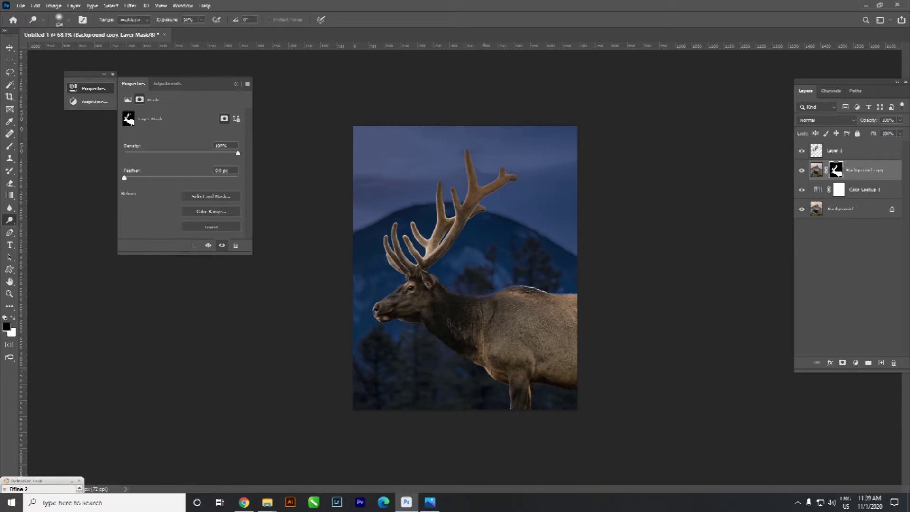
pyautogui.hotkey('alt', ']')
pyautogui.hotkey('alt', 't')
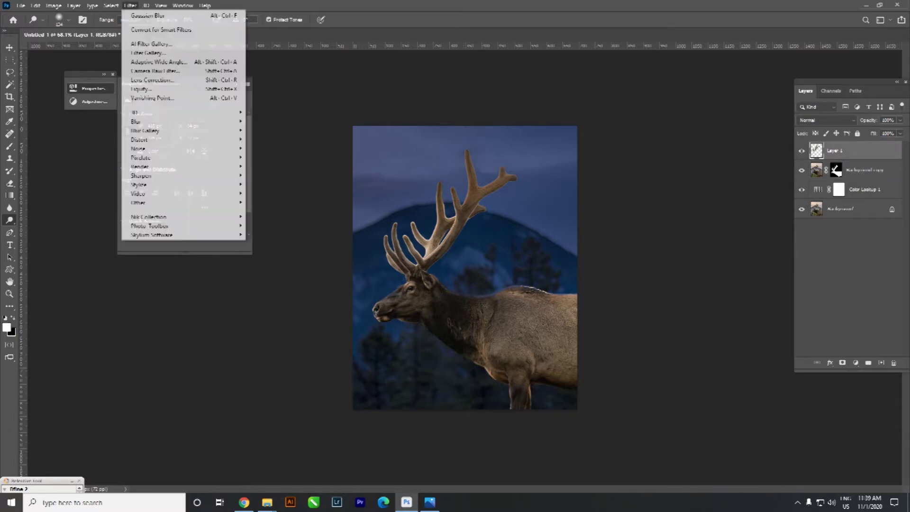
# Apply a Gaussian Blur with a 7.6-pixel radius to the antler Layer 1
pyautogui.press('Down')
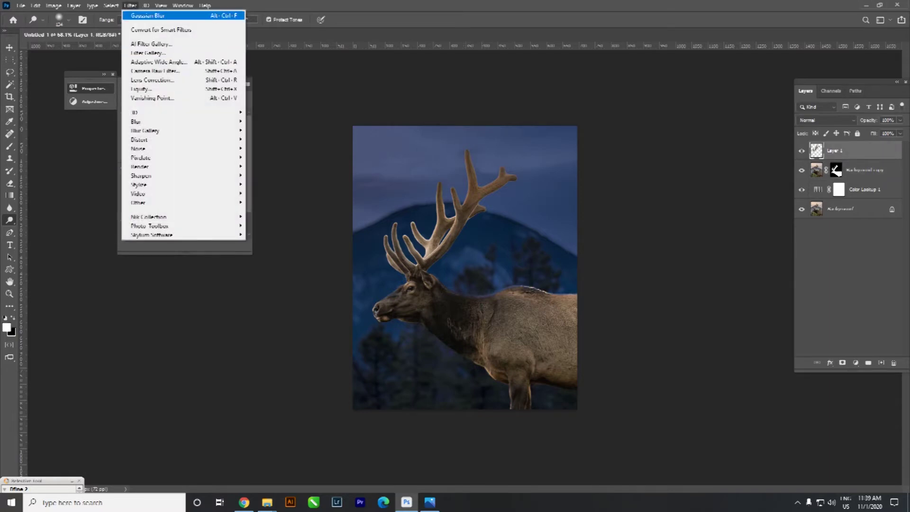
pyautogui.press('b')
pyautogui.press('b')
pyautogui.press('Right')
pyautogui.press('Down')
pyautogui.press('Down')
pyautogui.press('Down')
pyautogui.press('Down')
pyautogui.press('Return')
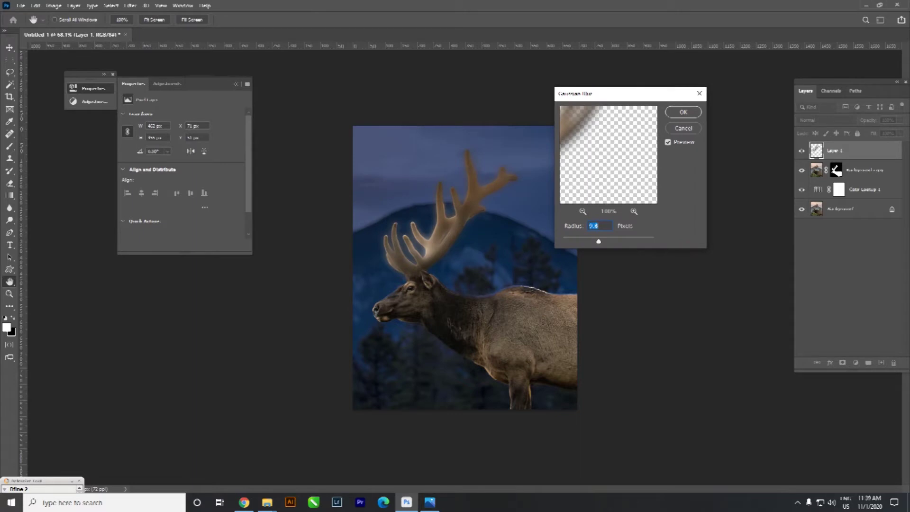
pyautogui.press('Down')
pyautogui.press('Down')
pyautogui.press('Down')
pyautogui.press('Down')
pyautogui.press('Down')
pyautogui.press('Down')
pyautogui.hotkey('shift', 'Up')
pyautogui.hotkey('shift', 'Up')
pyautogui.hotkey('shift', 'Up')
pyautogui.hotkey('shift', 'Up')
pyautogui.hotkey('shift', 'Up')
pyautogui.hotkey('shift', 'Up')
pyautogui.hotkey('shift', 'Up')
pyautogui.hotkey('shift', 'Up')
pyautogui.hotkey('shift', 'Up')
pyautogui.hotkey('shift', 'Up')
pyautogui.hotkey('shift', 'Up')
pyautogui.hotkey('shift', 'Up')
pyautogui.hotkey('shift', 'Down')
pyautogui.hotkey('shift', 'Down')
pyautogui.hotkey('shift', 'Down')
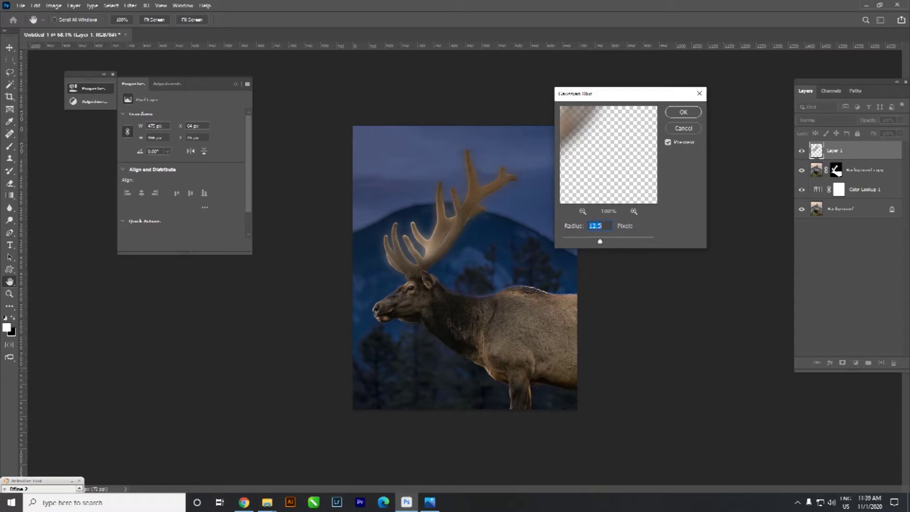
pyautogui.press('Down')
pyautogui.press('Down')
pyautogui.press('Down')
pyautogui.press('Down')
pyautogui.press('Down')
pyautogui.press('Down')
pyautogui.press('Down')
pyautogui.press('Down')
pyautogui.press('Down')
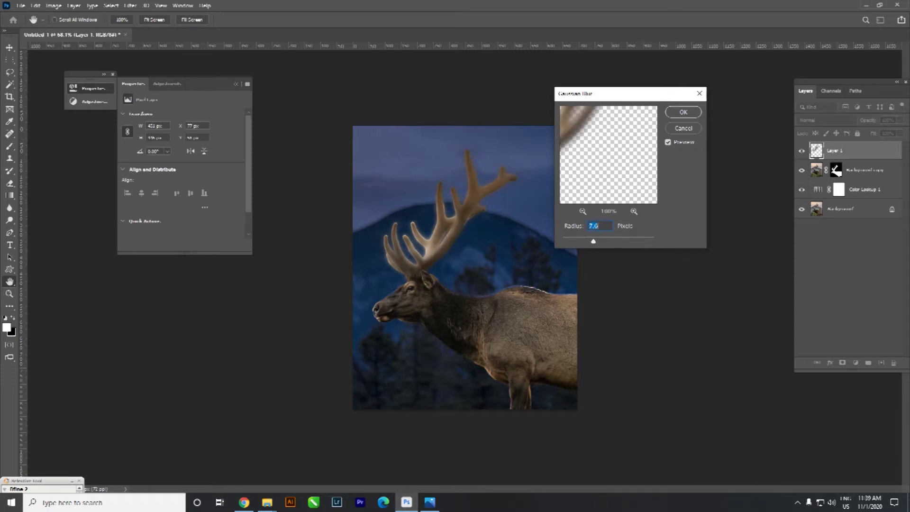
pyautogui.press('Return')
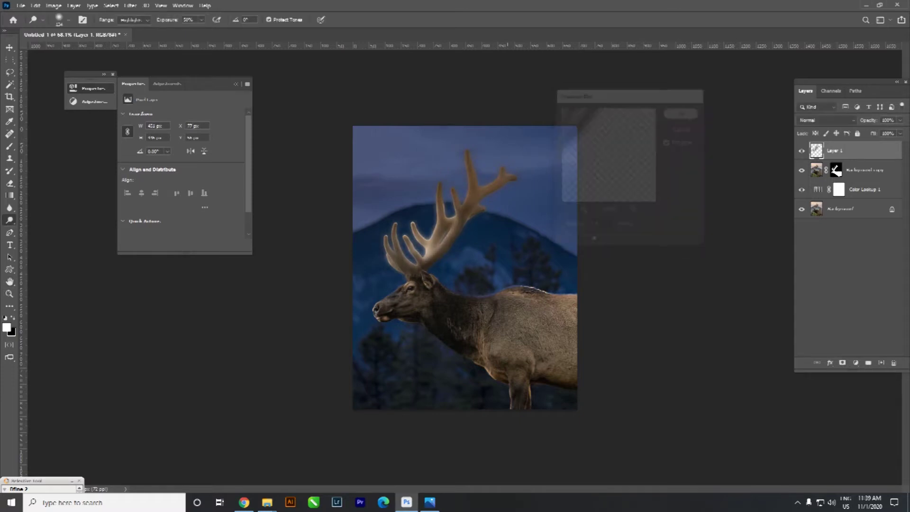
pyautogui.click(855, 364)
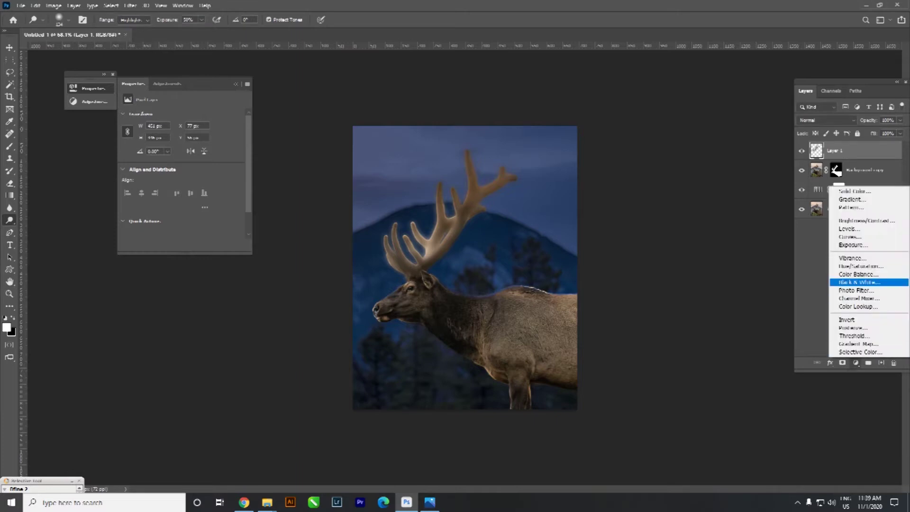
# Add a colorized Hue/Saturation adjustment clipped to Layer 1, with a rough tint
pyautogui.click(860, 266)
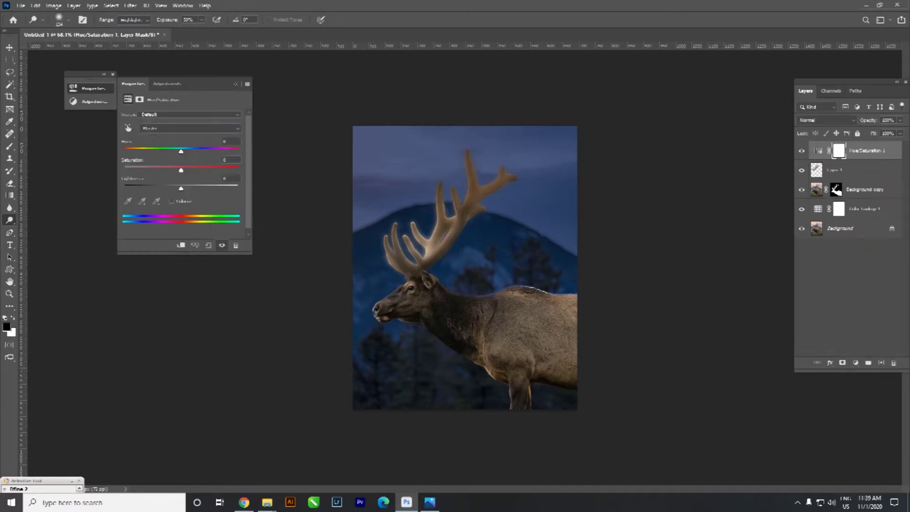
pyautogui.click(172, 201)
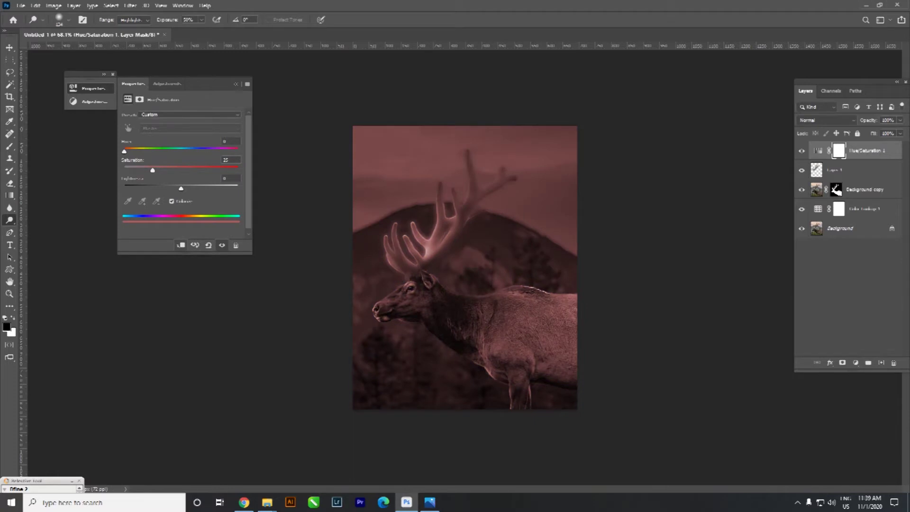
pyautogui.hotkey('ctrl', 'alt', 'g')
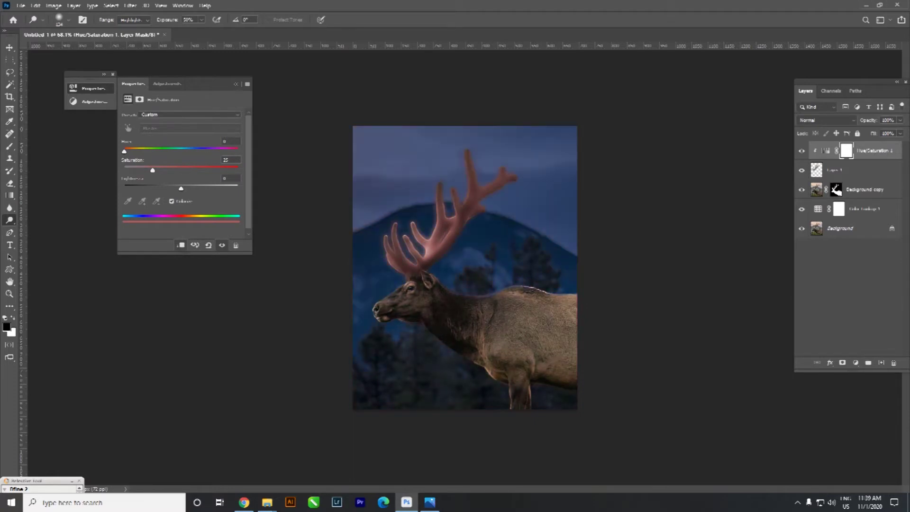
pyautogui.moveTo(124, 151); pyautogui.dragTo(178, 151)
pyautogui.moveTo(153, 169)
pyautogui.mouseDown()
pyautogui.moveTo(172, 170)
pyautogui.moveTo(192, 188)
pyautogui.mouseUp()
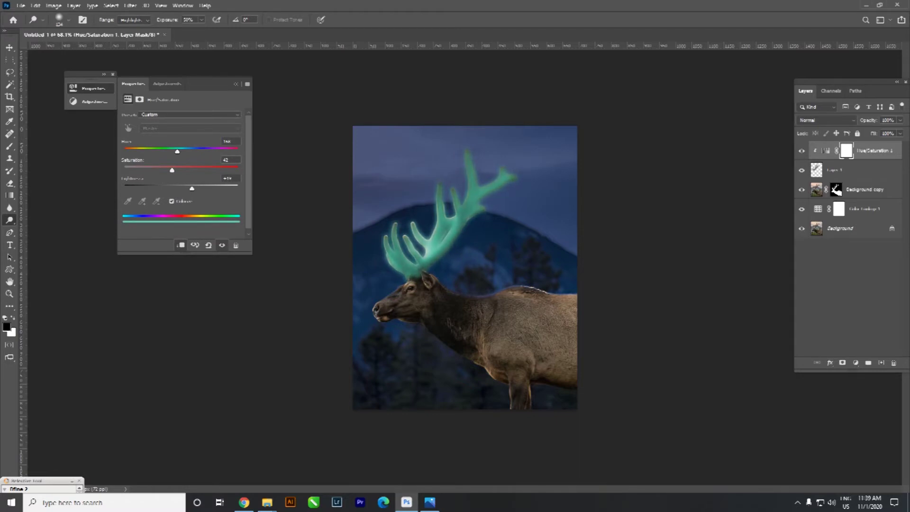
pyautogui.click(172, 201)
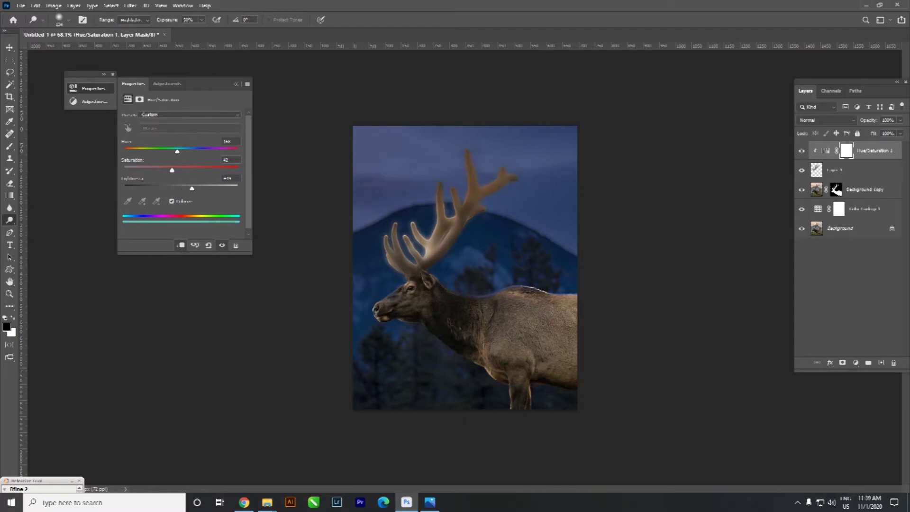
# Tune the antler tint to yellow with lightness about 0 and saturation 100
pyautogui.moveTo(178, 152); pyautogui.dragTo(176, 151)
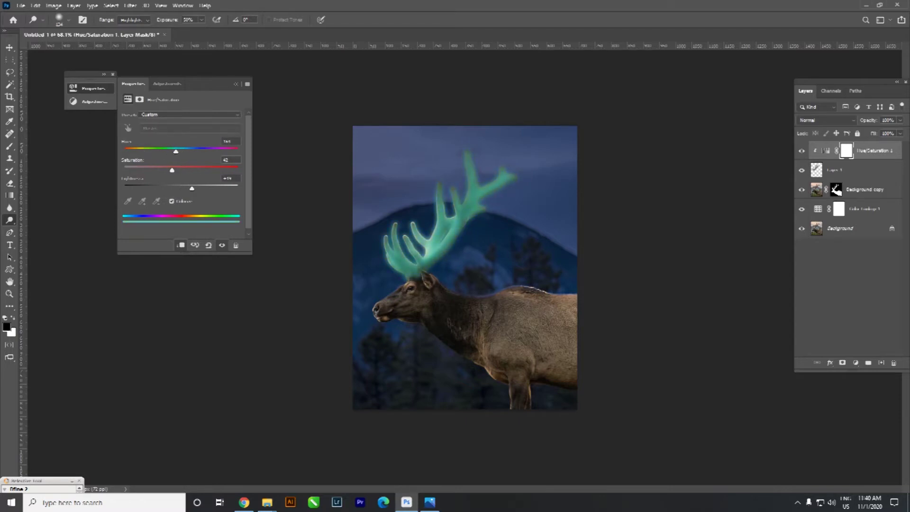
pyautogui.moveTo(176, 151); pyautogui.dragTo(147, 152)
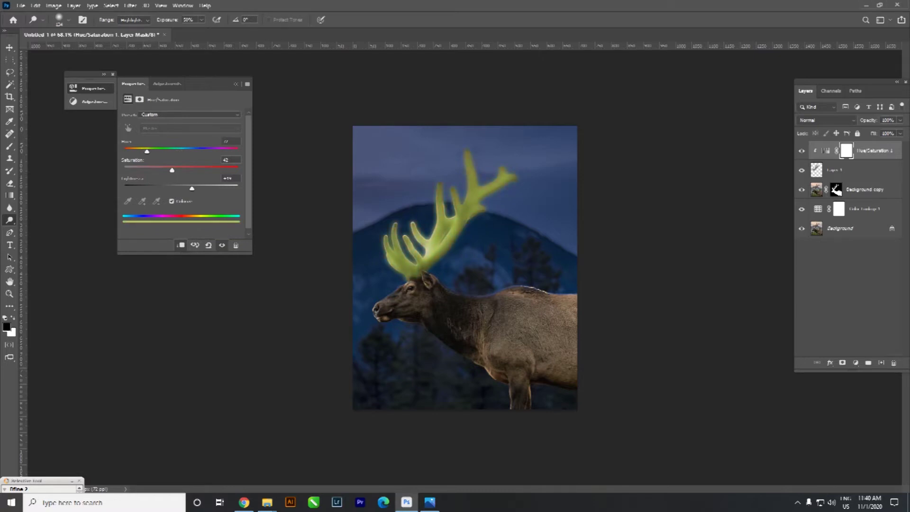
pyautogui.moveTo(192, 188); pyautogui.dragTo(182, 188)
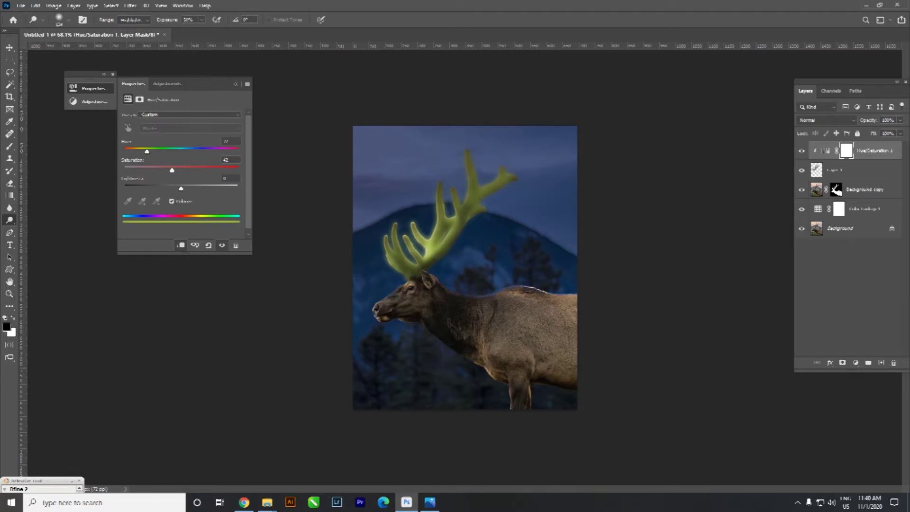
pyautogui.moveTo(147, 151); pyautogui.dragTo(144, 152)
pyautogui.moveTo(172, 170)
pyautogui.mouseDown()
pyautogui.moveTo(238, 170)
pyautogui.moveTo(221, 169)
pyautogui.mouseUp()
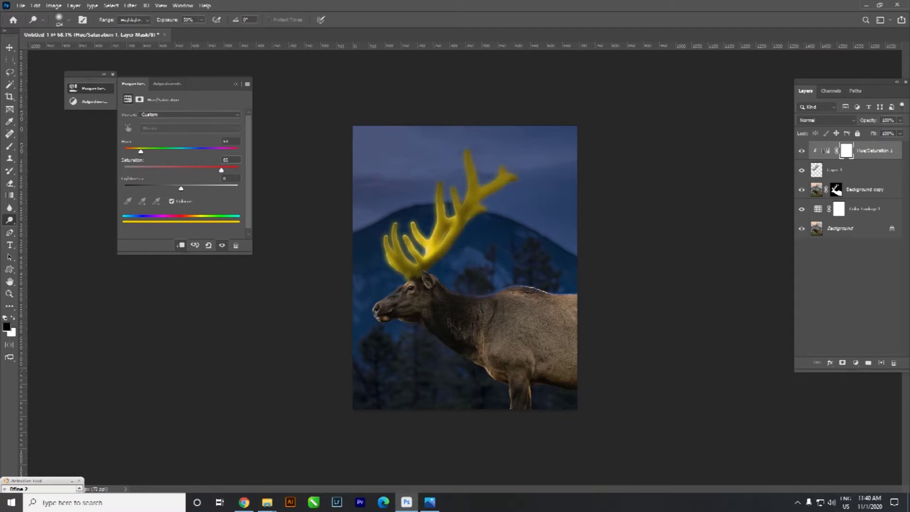
pyautogui.moveTo(143, 152); pyautogui.dragTo(144, 152)
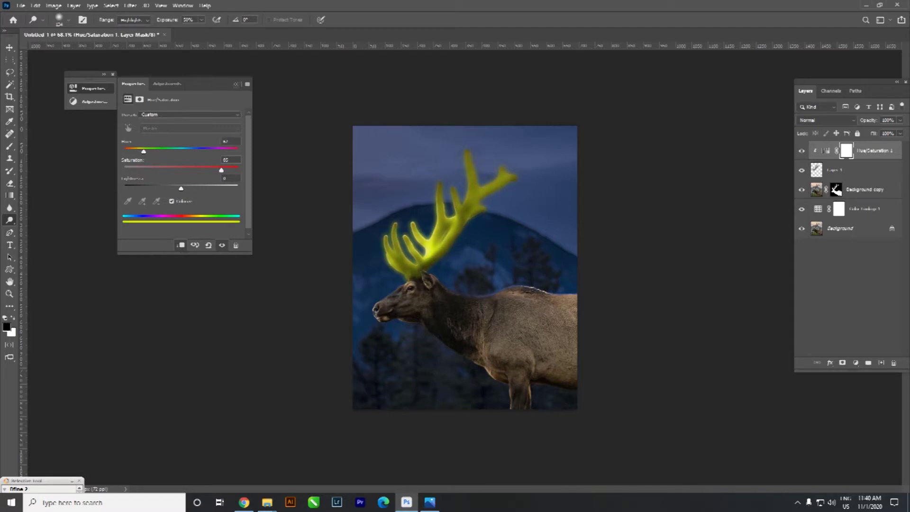
pyautogui.click(90, 88)
pyautogui.hotkey('ctrl', '2')
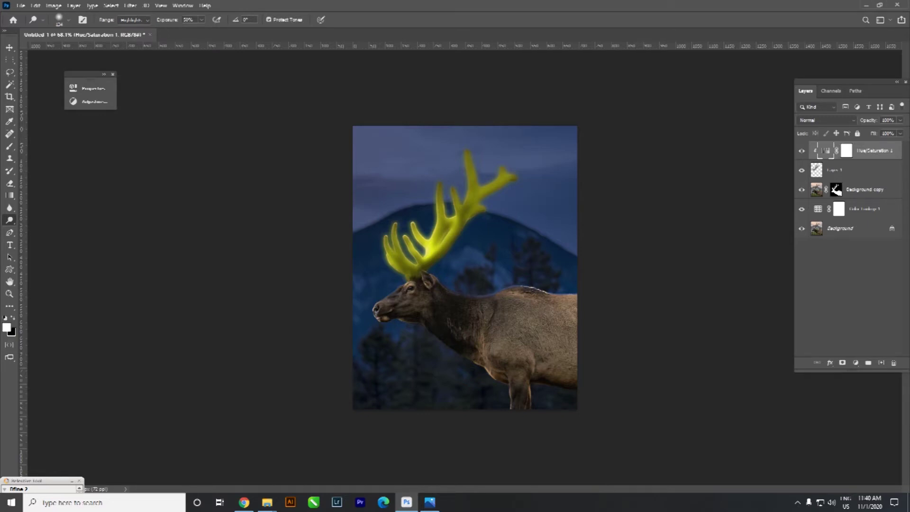
# Preview blend modes on the Hue/Saturation adjustment, leaving it at Normal
pyautogui.click(827, 120)
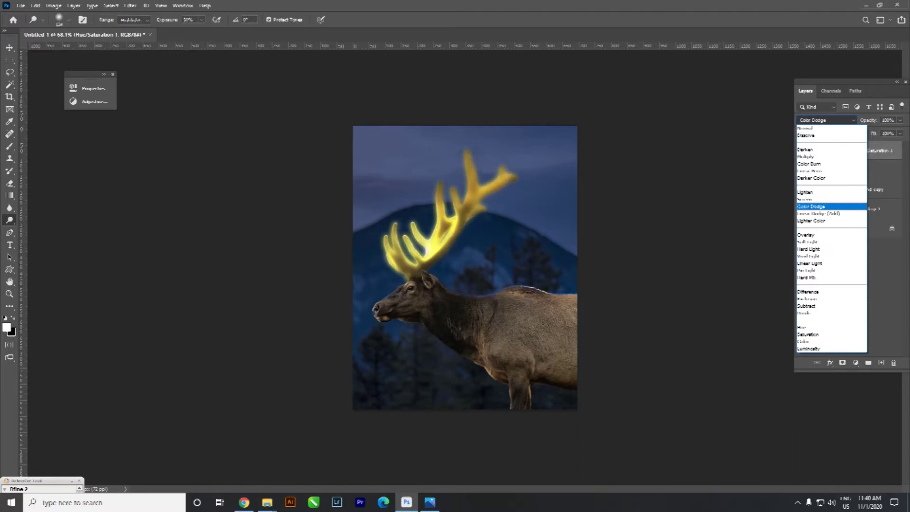
pyautogui.press('Down')
pyautogui.press('Down')
pyautogui.press('Up')
pyautogui.press('Up')
pyautogui.press('Down')
pyautogui.press('Down')
pyautogui.press('Down')
pyautogui.press('Down')
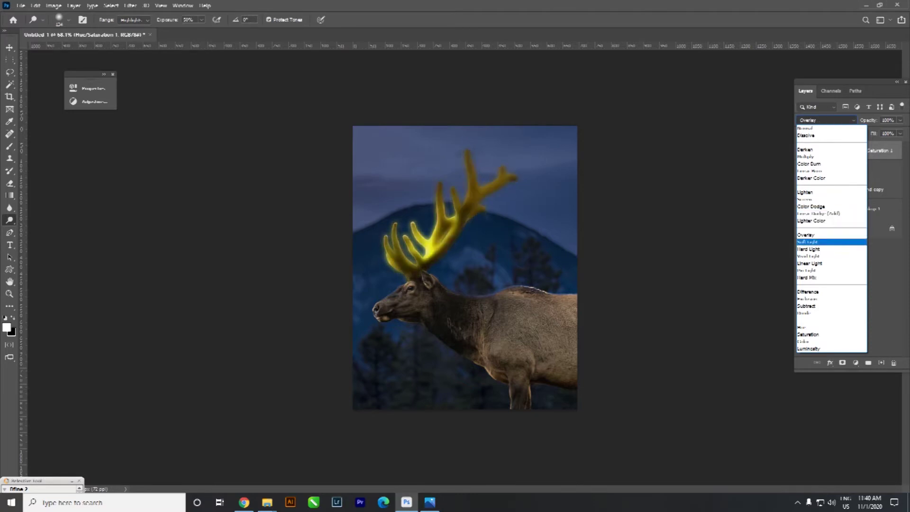
pyautogui.press('Down')
pyautogui.press('Down')
pyautogui.press('Up')
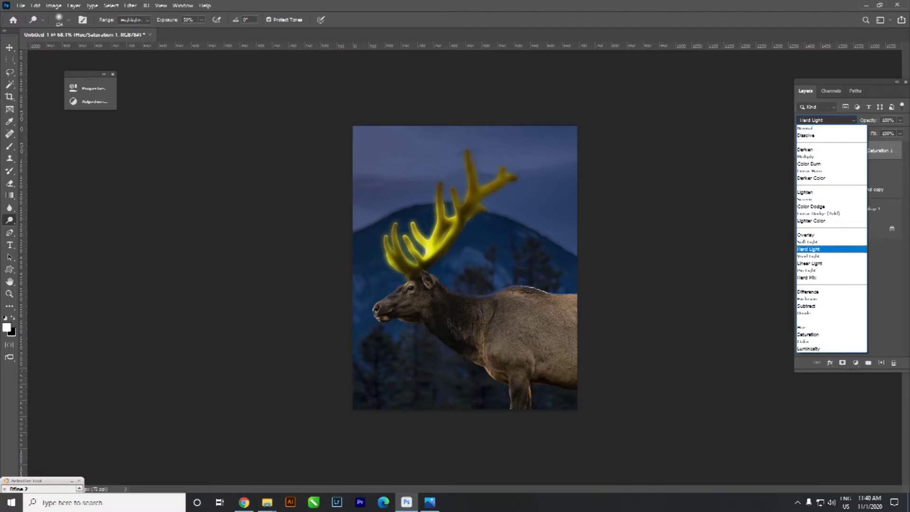
pyautogui.press('Down')
pyautogui.press('Down')
pyautogui.press('Down')
pyautogui.press('Down')
pyautogui.press('Down')
pyautogui.press('Down')
pyautogui.press('Down')
pyautogui.press('Down')
pyautogui.press('Down')
pyautogui.press('Down')
pyautogui.press('Down')
pyautogui.press('Down')
pyautogui.press('d')
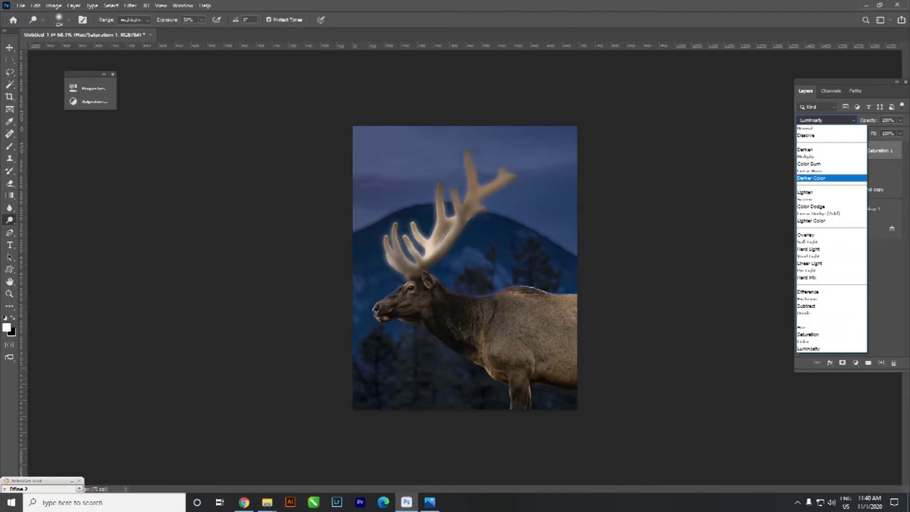
pyautogui.press('Escape')
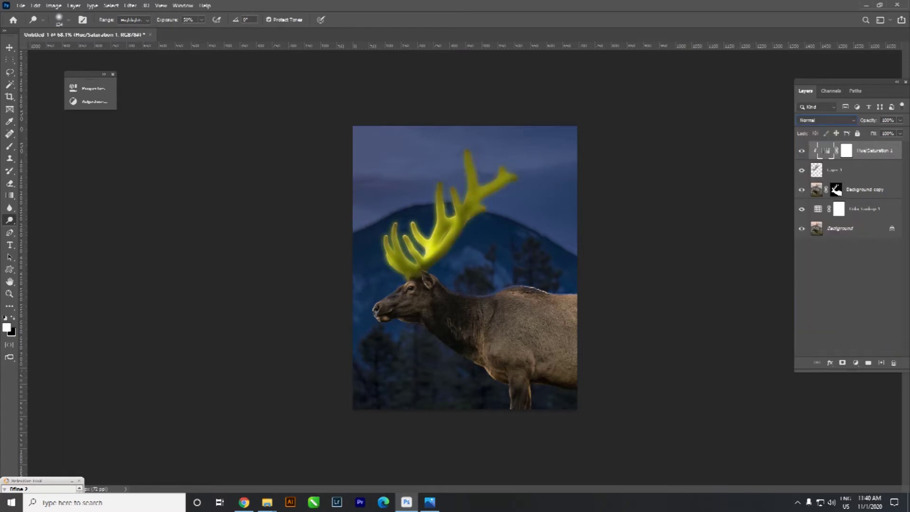
# Set the antler glow Layer 1 blend mode to Hard Light
pyautogui.click(834, 169)
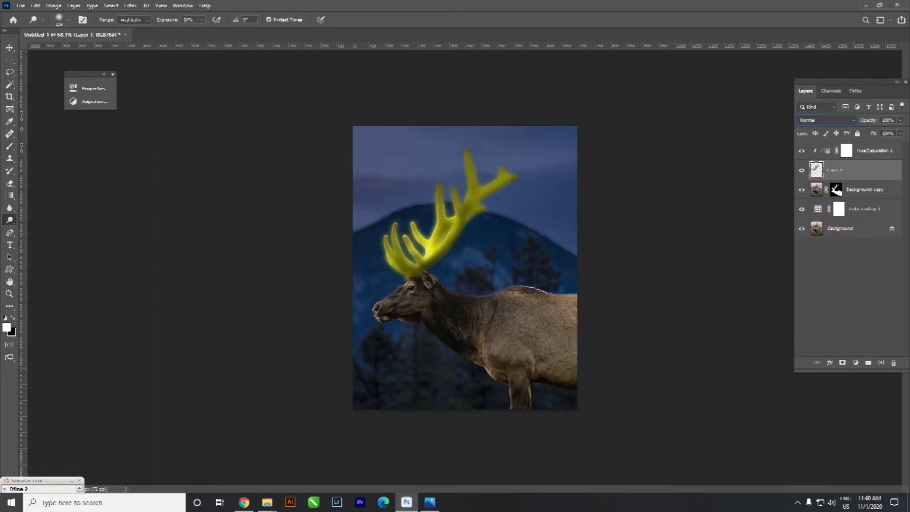
pyautogui.click(827, 120)
pyautogui.press('Down')
pyautogui.press('Down')
pyautogui.press('Down')
pyautogui.press('Down')
pyautogui.press('Down')
pyautogui.press('Down')
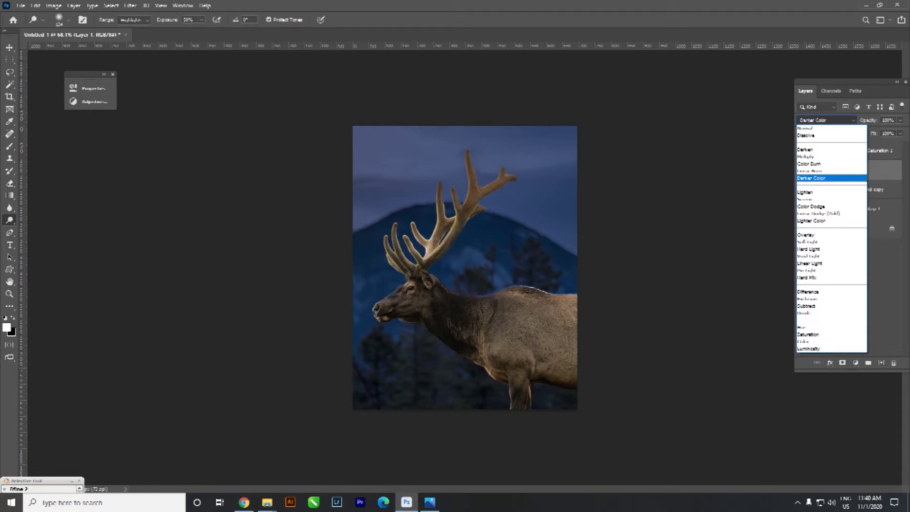
pyautogui.press('Down')
pyautogui.press('Down')
pyautogui.press('Down')
pyautogui.press('Down')
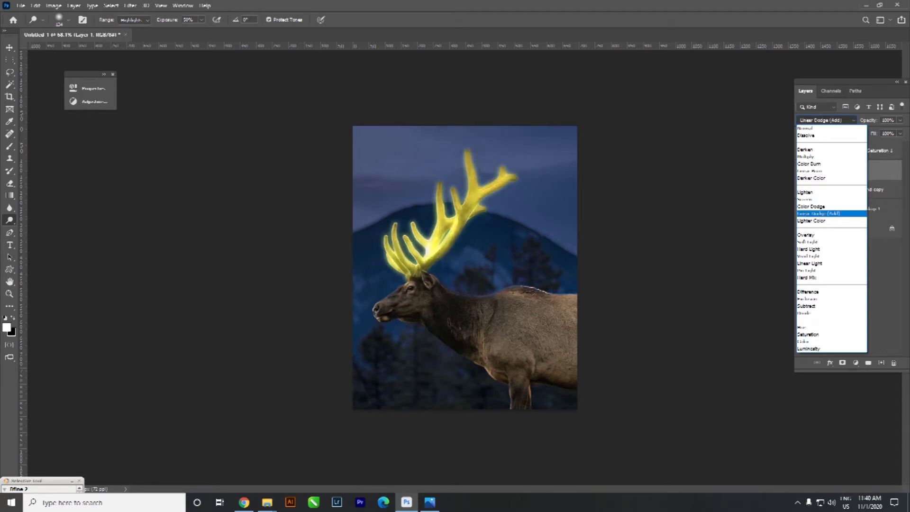
pyautogui.press('Down')
pyautogui.press('Down')
pyautogui.press('Down')
pyautogui.press('Down')
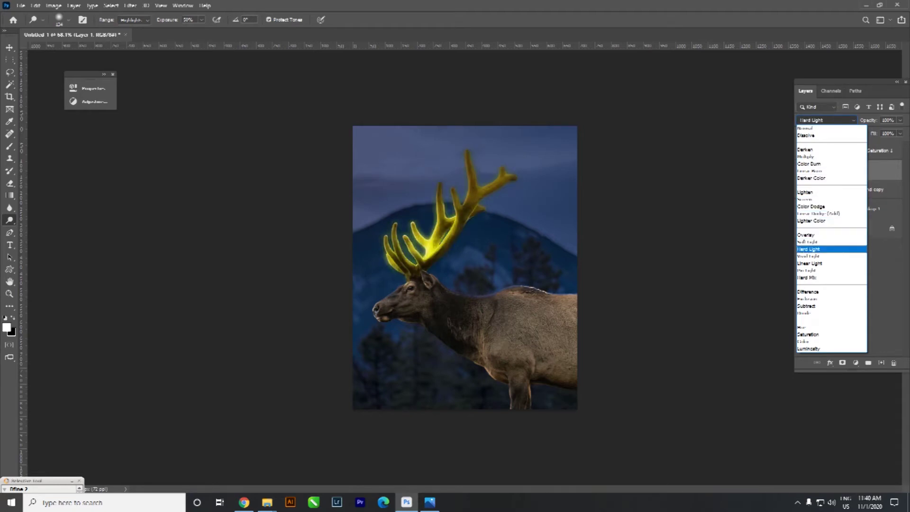
pyautogui.press('Down')
pyautogui.press('Up')
pyautogui.press('Down')
pyautogui.press('Down')
pyautogui.press('Down')
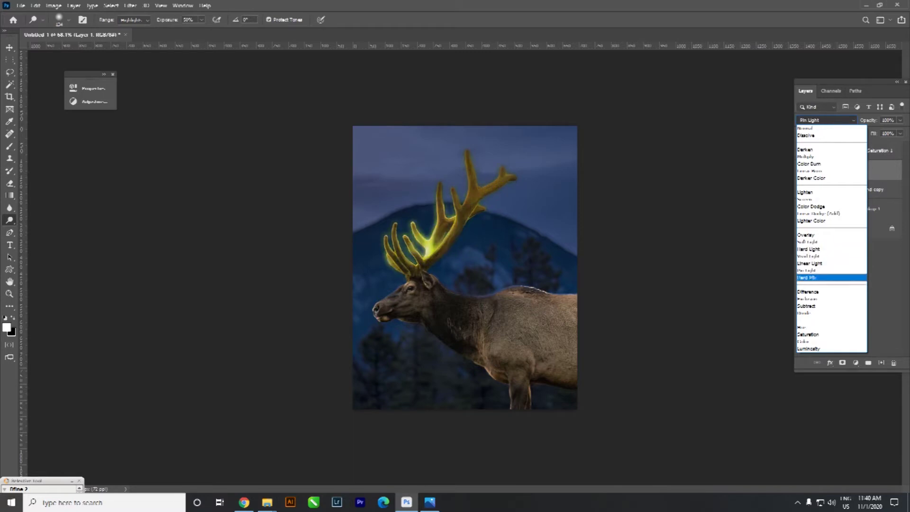
pyautogui.press('Up')
pyautogui.press('Up')
pyautogui.press('Up')
pyautogui.press('Down')
pyautogui.press('Down')
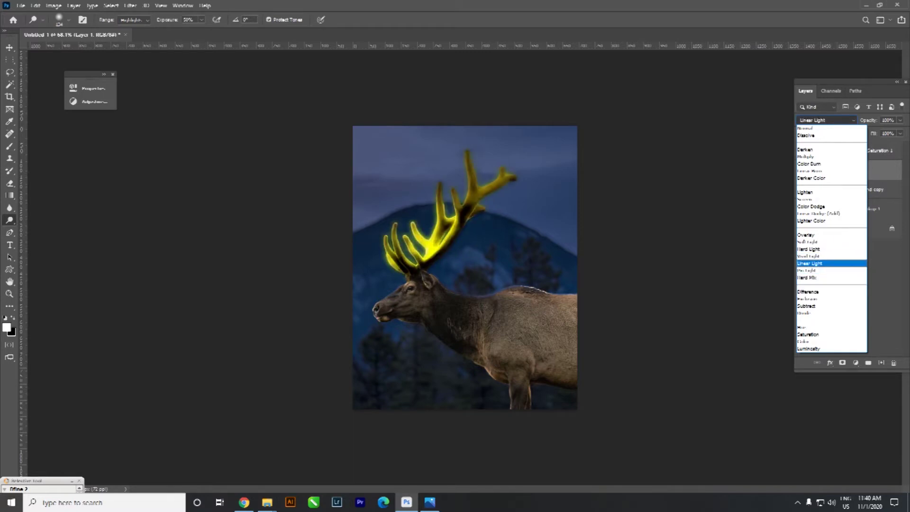
pyautogui.press('Up')
pyautogui.press('Up')
pyautogui.press('Up')
pyautogui.press('Down')
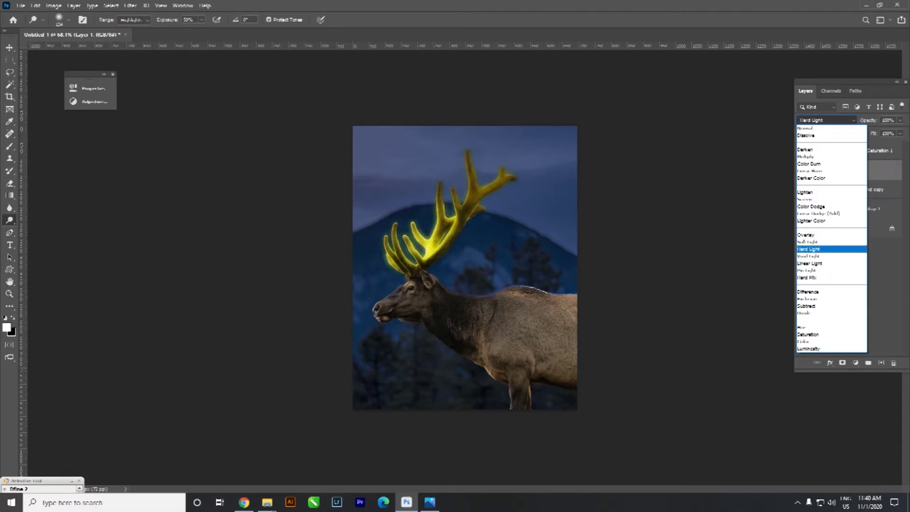
pyautogui.press('Return')
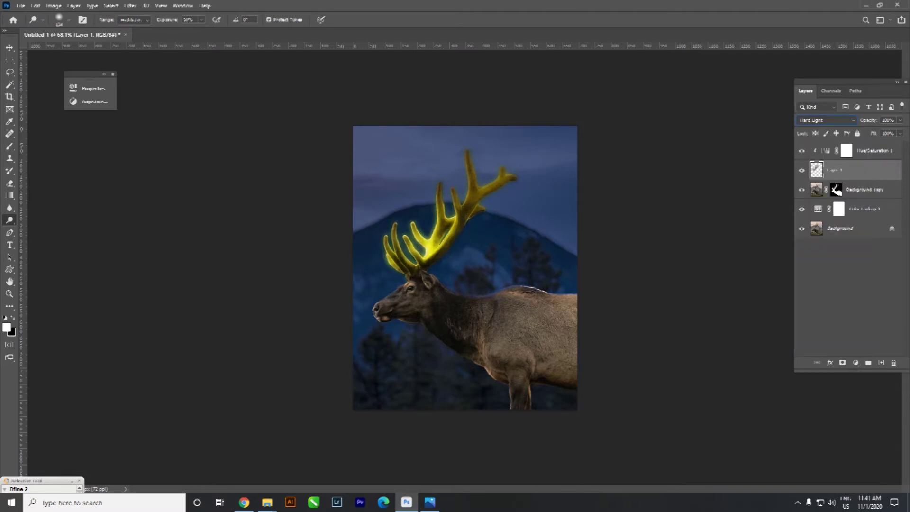
# Make the Background copy elk layer below active
pyautogui.hotkey('alt', '[')
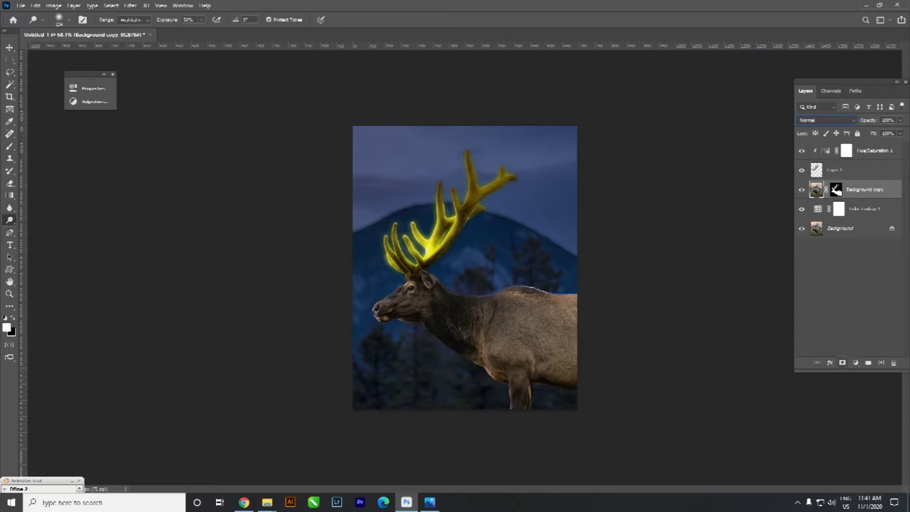
pyautogui.click(856, 363)
pyautogui.click(855, 363)
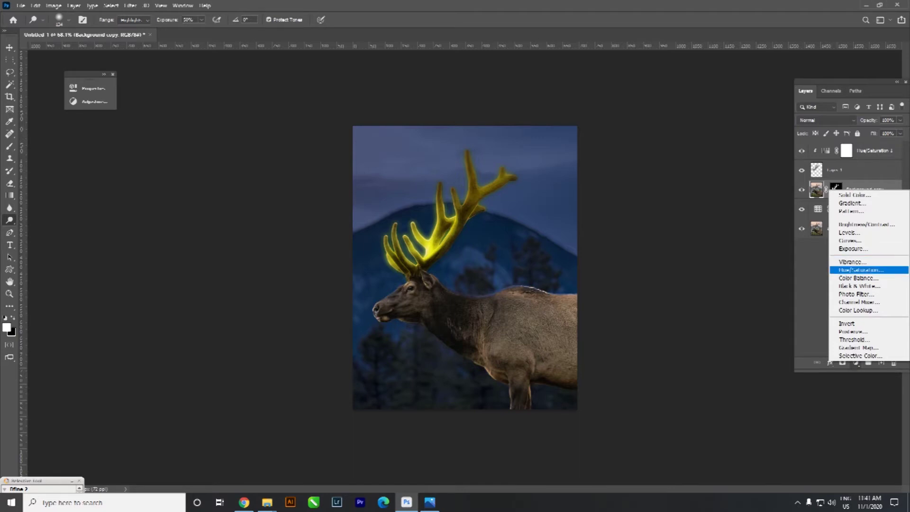
# Add a colorized Hue/Saturation clipped to the elk, hue about 45, saturation 60
pyautogui.click(860, 270)
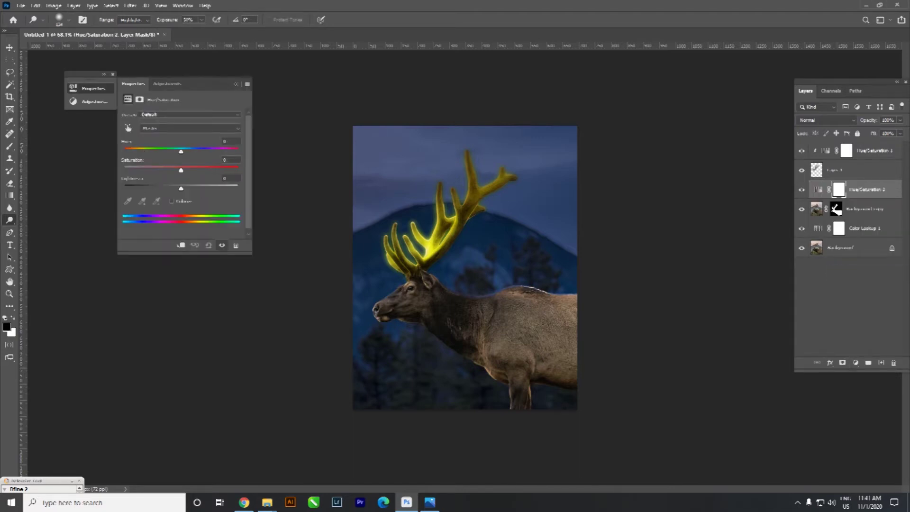
pyautogui.moveTo(182, 152); pyautogui.dragTo(176, 152)
pyautogui.hotkey('ctrl', 'alt', 'g')
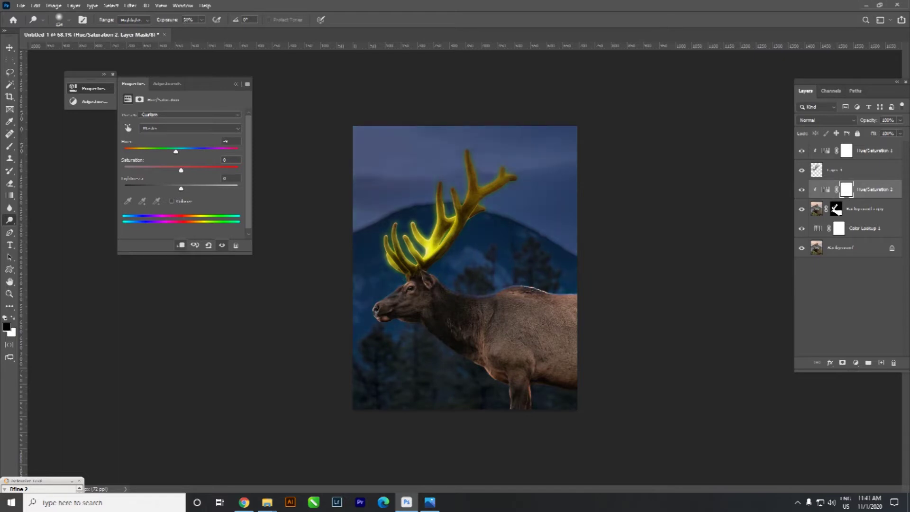
pyautogui.click(172, 201)
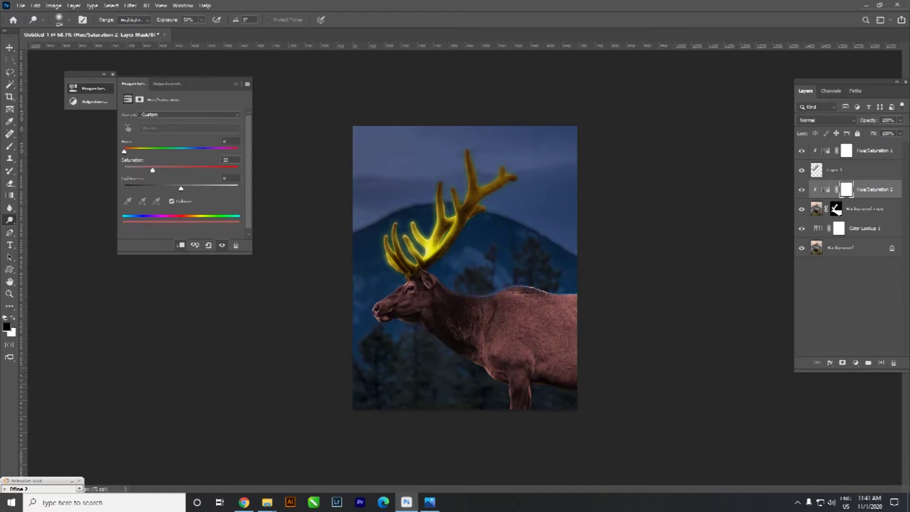
pyautogui.moveTo(124, 152)
pyautogui.mouseDown()
pyautogui.moveTo(187, 170)
pyautogui.moveTo(176, 189)
pyautogui.moveTo(191, 170)
pyautogui.mouseUp()
pyautogui.moveTo(141, 151); pyautogui.dragTo(134, 151)
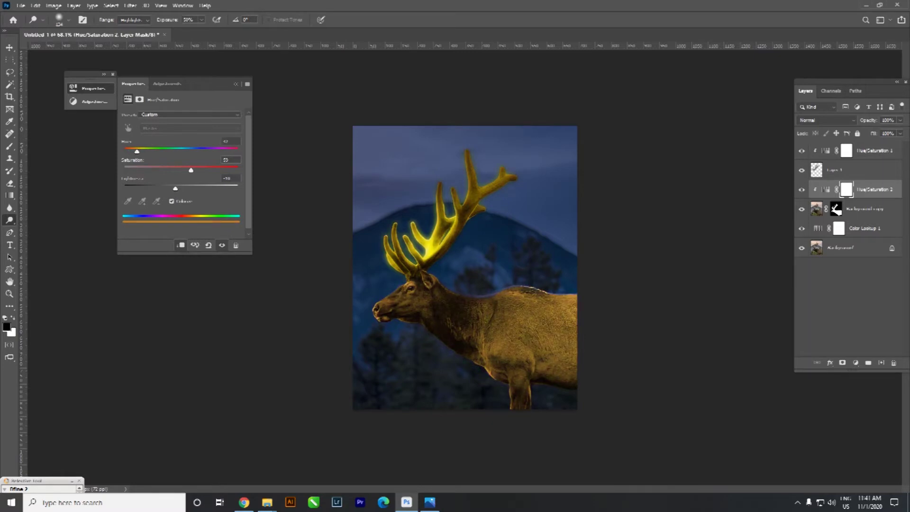
pyautogui.moveTo(134, 151); pyautogui.dragTo(136, 151)
pyautogui.moveTo(191, 169); pyautogui.dragTo(201, 169)
pyautogui.click(73, 88)
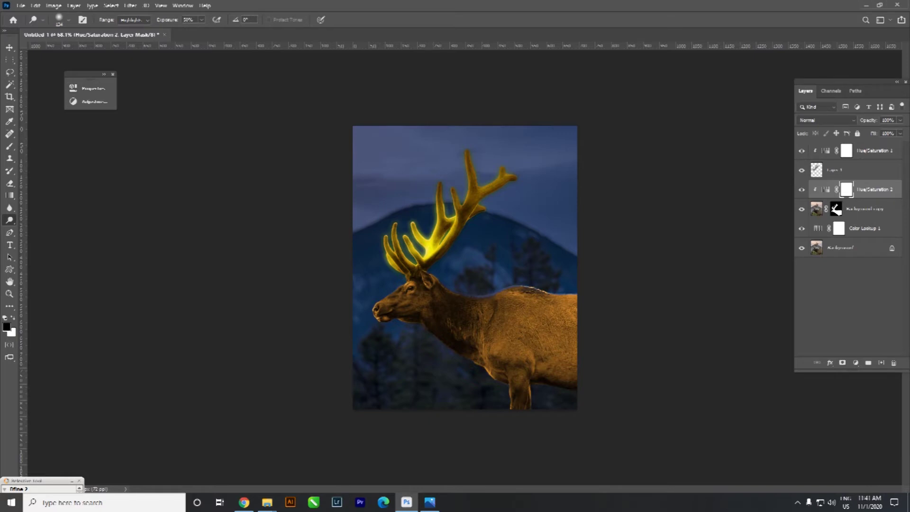
# Invert the Hue/Saturation 2 mask and paint white over the elk's back with a ~250 brush
pyautogui.hotkey('ctrl', 'i')
pyautogui.press('b')
pyautogui.hotkey('ctrl', '+')
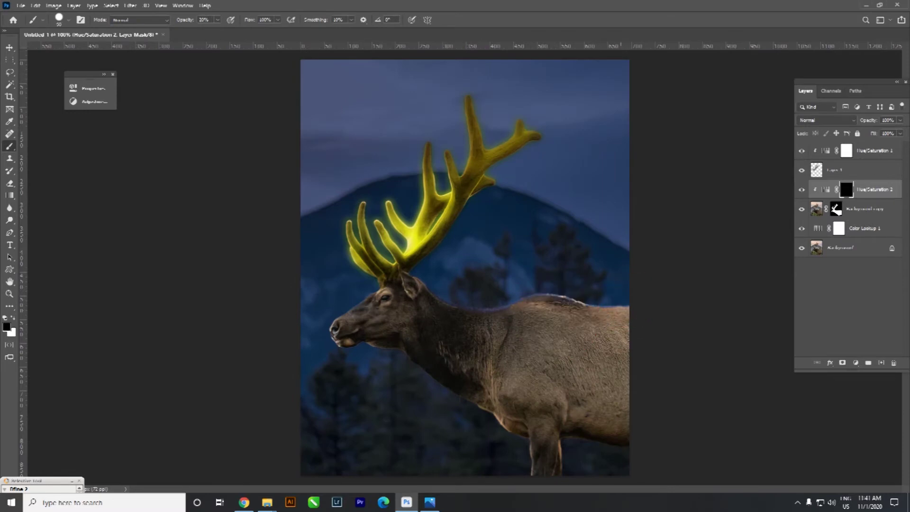
pyautogui.keyDown('alt'); pyautogui.rightClick(626, 321); pyautogui.keyUp('alt')
pyautogui.press('x')
pyautogui.keyDown('alt'); pyautogui.rightClick(507, 315); pyautogui.keyUp('alt')
pyautogui.keyDown('alt'); pyautogui.rightClick(540, 341); pyautogui.keyUp('alt')
pyautogui.moveTo(545, 266); pyautogui.dragTo(598, 222)
pyautogui.moveTo(545, 181); pyautogui.dragTo(403, 119)
# Refine the mask brush to 100% opacity, resizing it from 50 up to about 205
pyautogui.keyDown('alt'); pyautogui.rightClick(382, 301); pyautogui.keyUp('alt')
pyautogui.click(217, 19)
pyautogui.moveTo(217, 30); pyautogui.dragTo(254, 30)
pyautogui.keyDown('alt'); pyautogui.rightClick(356, 305); pyautogui.keyUp('alt')
pyautogui.keyDown('alt'); pyautogui.rightClick(457, 341); pyautogui.keyUp('alt')
pyautogui.keyDown('alt'); pyautogui.rightClick(498, 294); pyautogui.keyUp('alt')
pyautogui.keyDown('alt'); pyautogui.rightClick(493, 162); pyautogui.keyUp('alt')
pyautogui.scroll(-3, 464, 268)
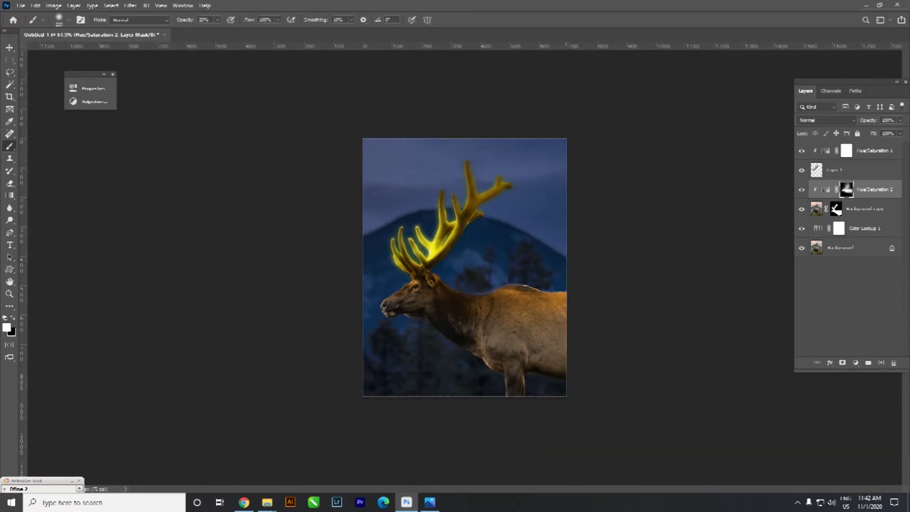
pyautogui.scroll(2, 464, 268)
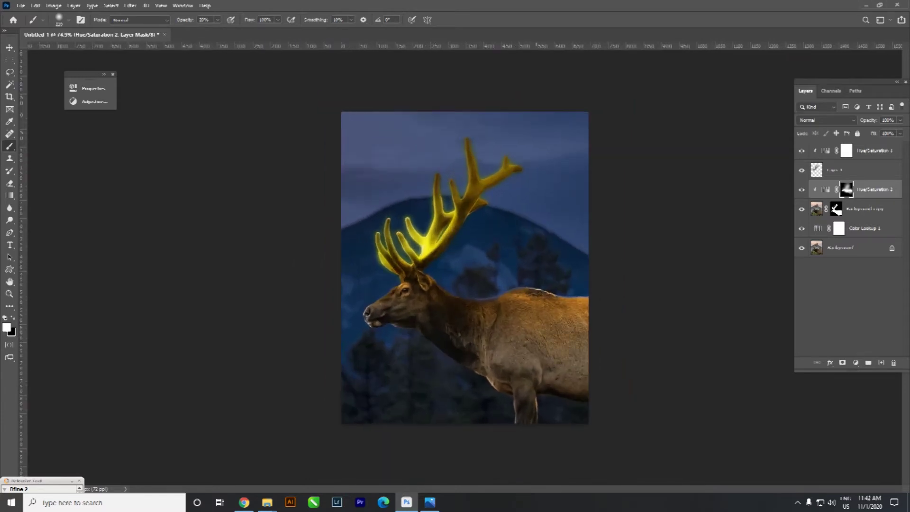
pyautogui.scroll(-2, 464, 268)
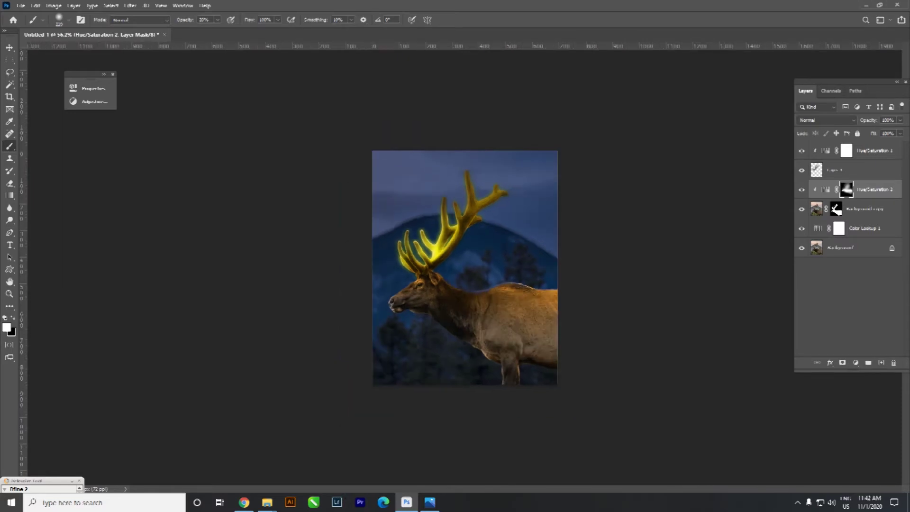
pyautogui.click(844, 169)
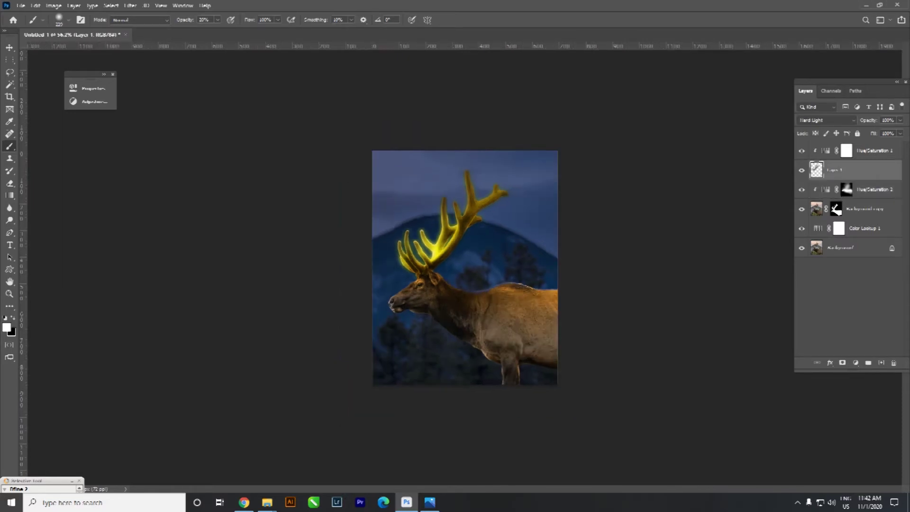
# Add Curves 1 above the glow: lift RGB, pull Blue down and raise Red
pyautogui.click(856, 363)
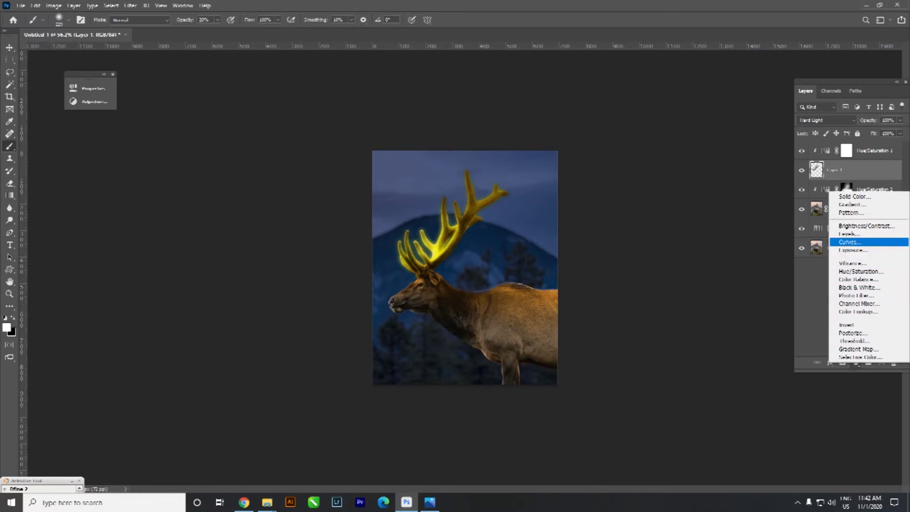
pyautogui.click(849, 242)
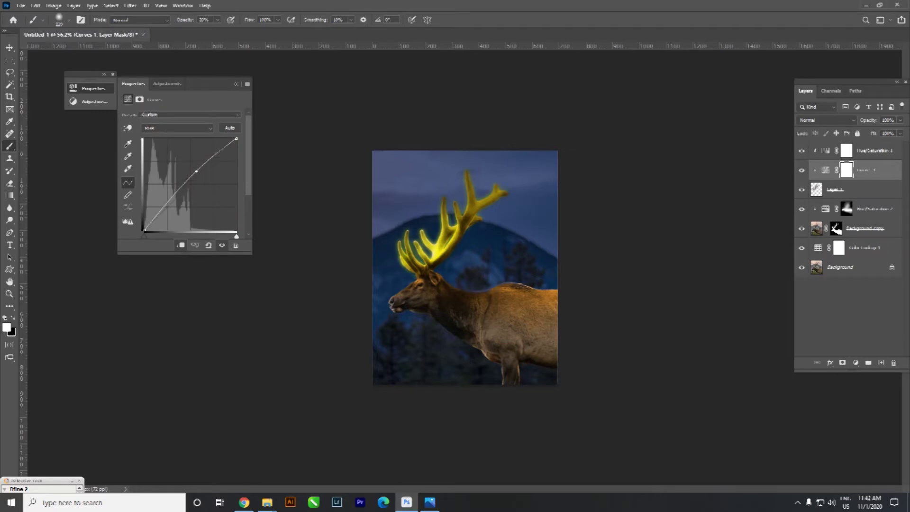
pyautogui.moveTo(196, 171); pyautogui.dragTo(203, 164)
pyautogui.click(177, 128)
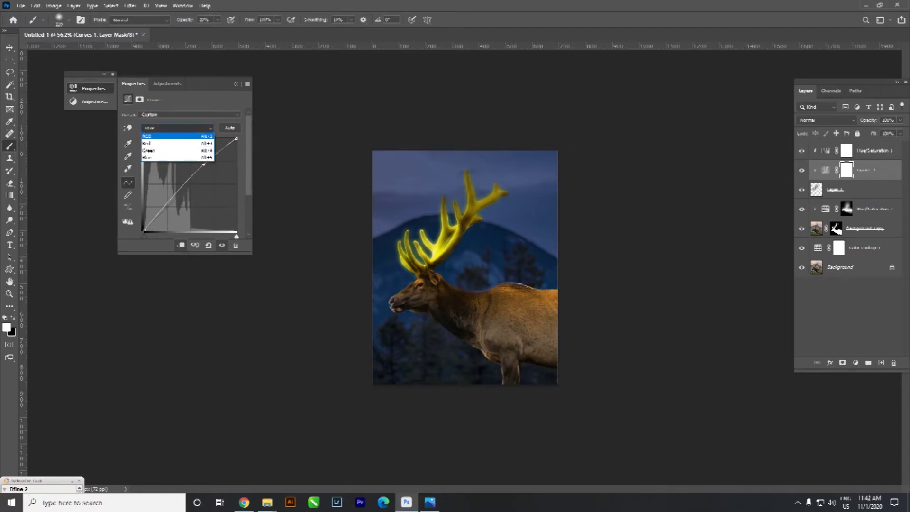
pyautogui.click(152, 157)
pyautogui.moveTo(199, 174)
pyautogui.mouseDown()
pyautogui.moveTo(211, 187)
pyautogui.moveTo(206, 160)
pyautogui.moveTo(218, 162)
pyautogui.mouseUp()
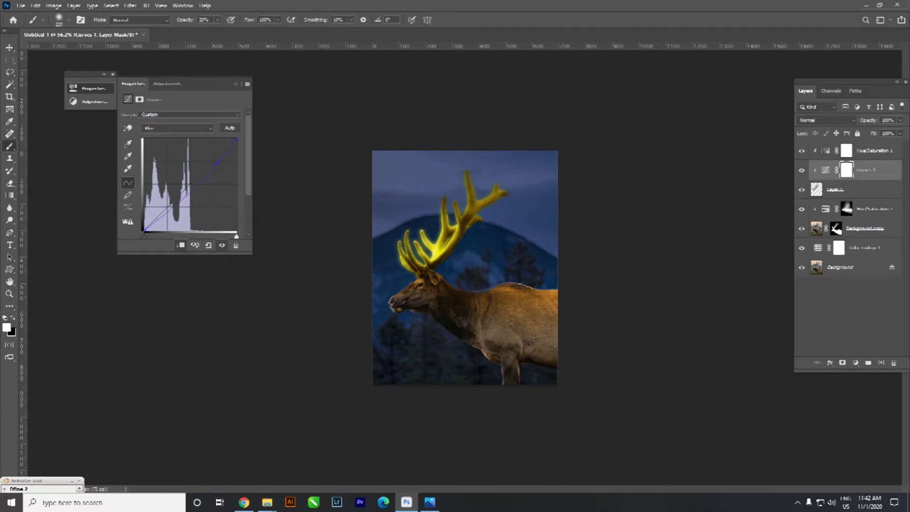
pyautogui.click(178, 128)
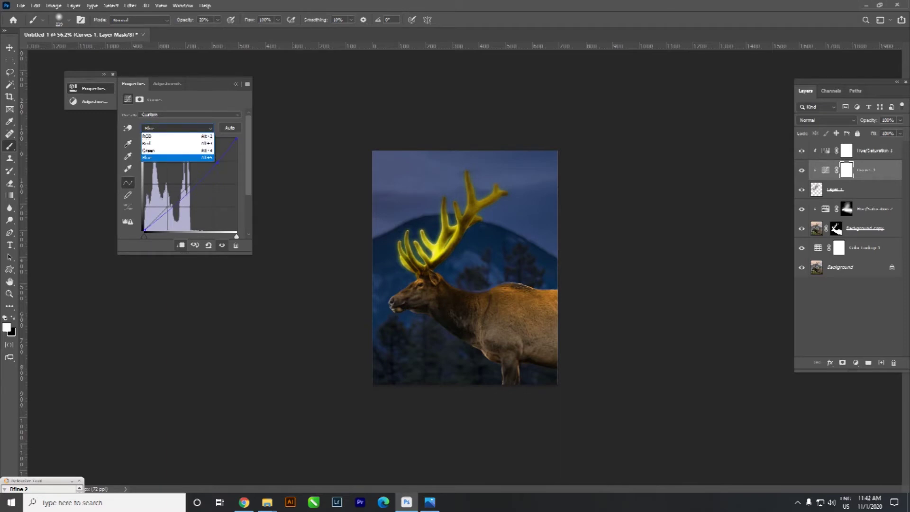
pyautogui.click(156, 143)
pyautogui.moveTo(196, 179); pyautogui.dragTo(196, 168)
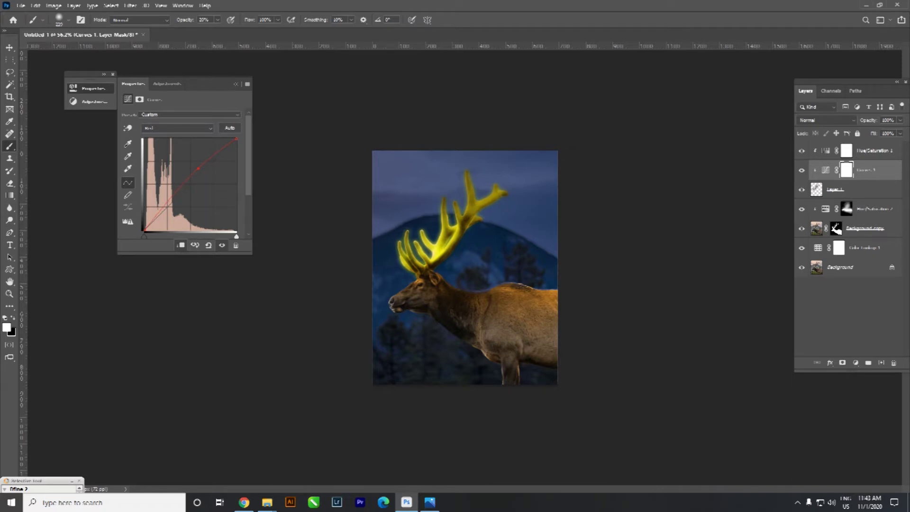
pyautogui.hotkey('alt', '[')
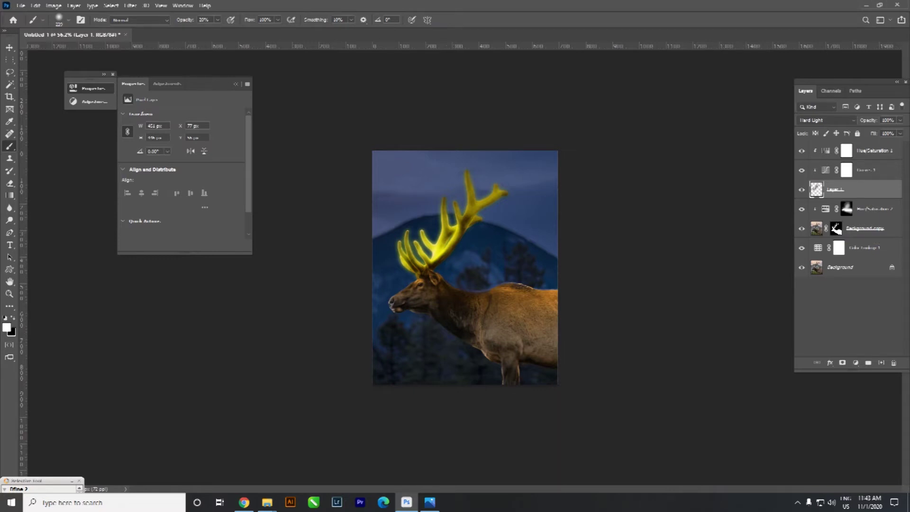
# Convert Layer 1 to a smart object and set a Gaussian Blur radius of about 12.5 pixels
pyautogui.rightClick(842, 190)
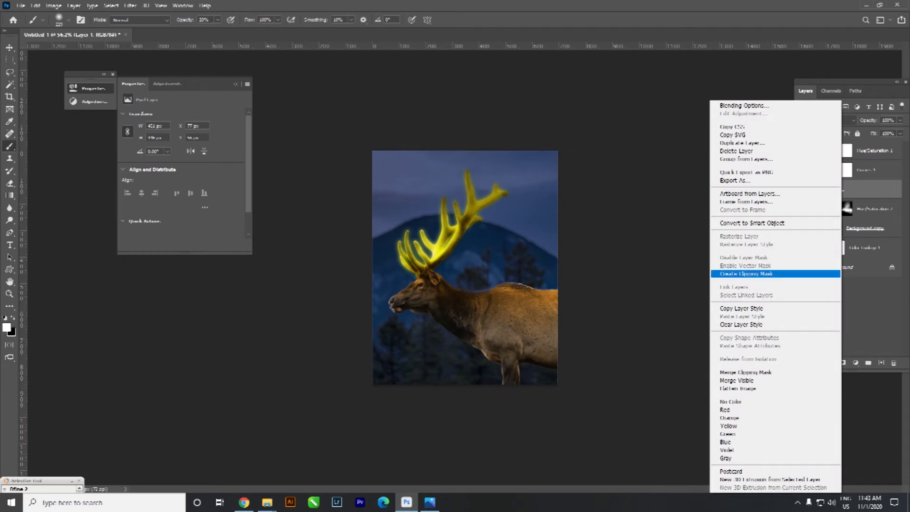
pyautogui.click(752, 223)
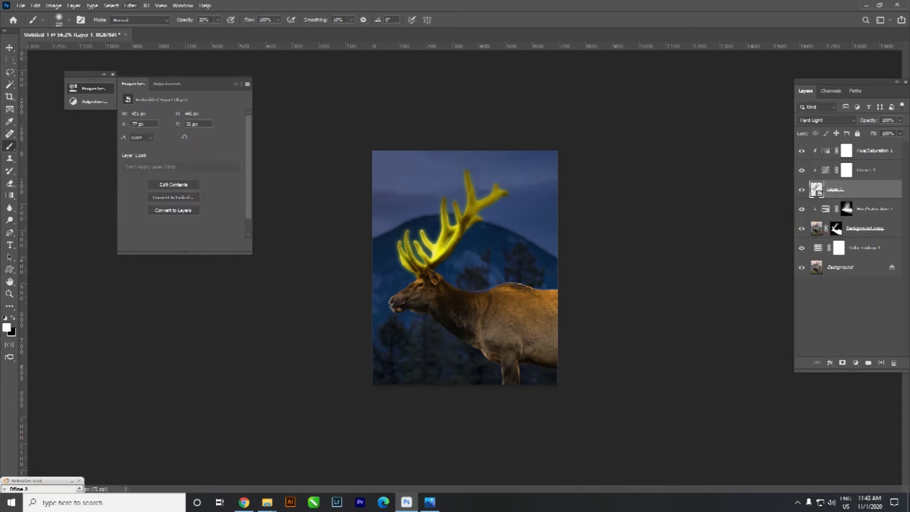
pyautogui.click(130, 6)
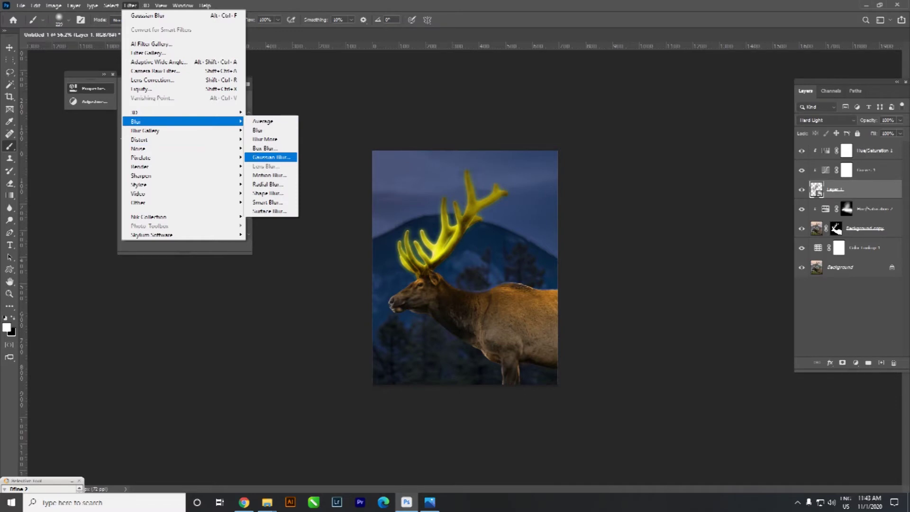
pyautogui.click(270, 157)
pyautogui.moveTo(593, 241); pyautogui.dragTo(600, 241)
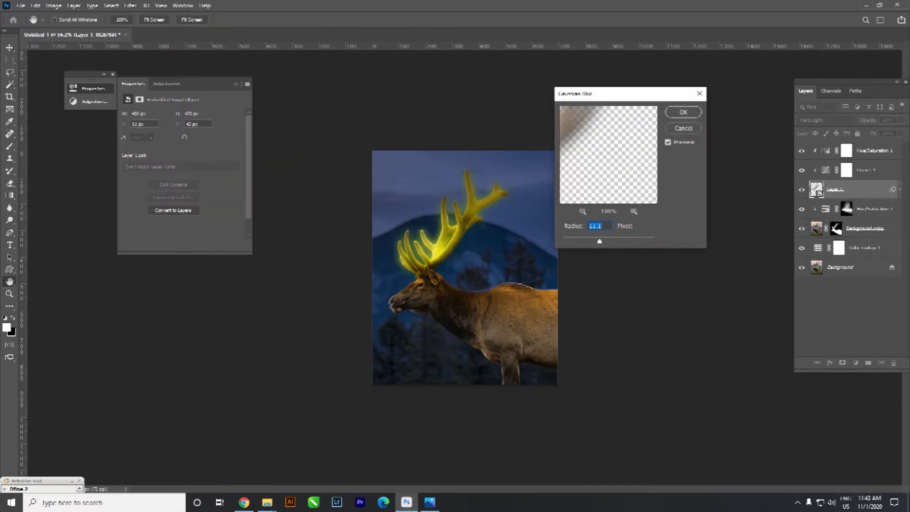
pyautogui.doubleClick(591, 226)
# Apply the Gaussian Blur and load the elk's outline as a selection
pyautogui.press('Return')
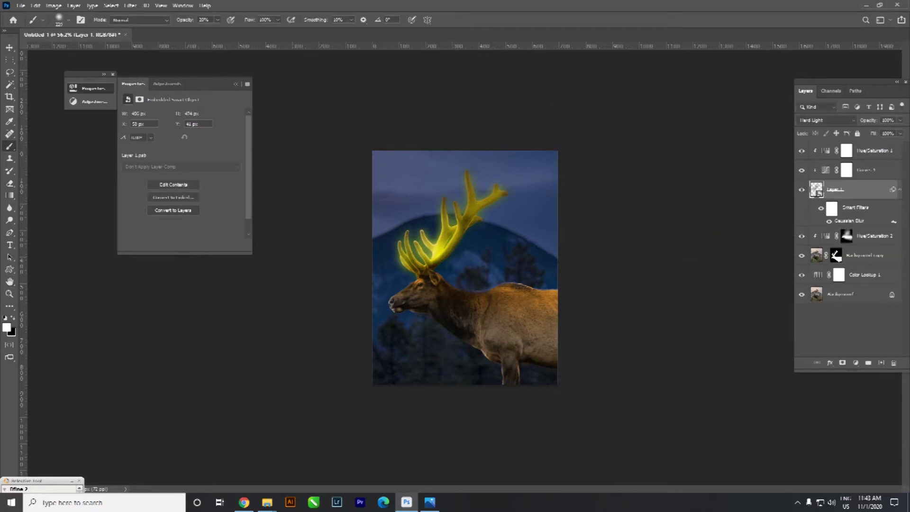
pyautogui.keyDown('ctrl'); pyautogui.click(836, 256); pyautogui.keyUp('ctrl')
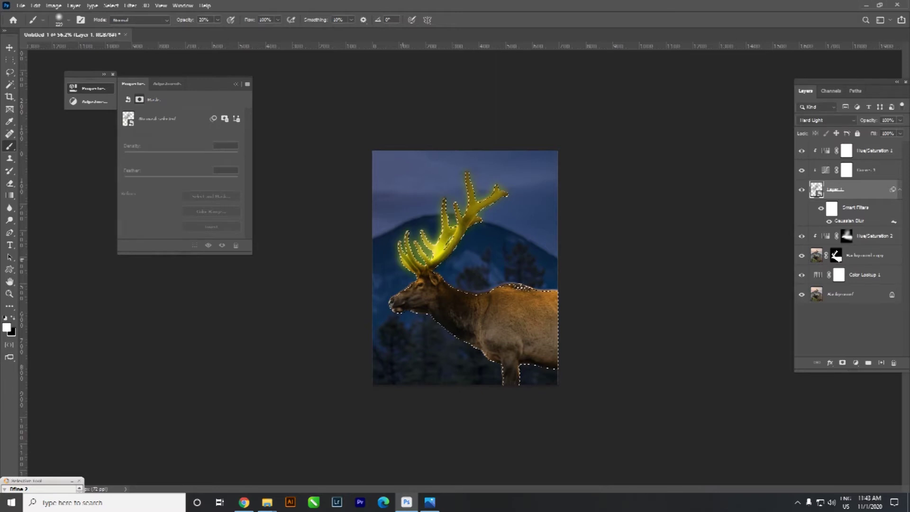
pyautogui.hotkey('ctrl', '1')
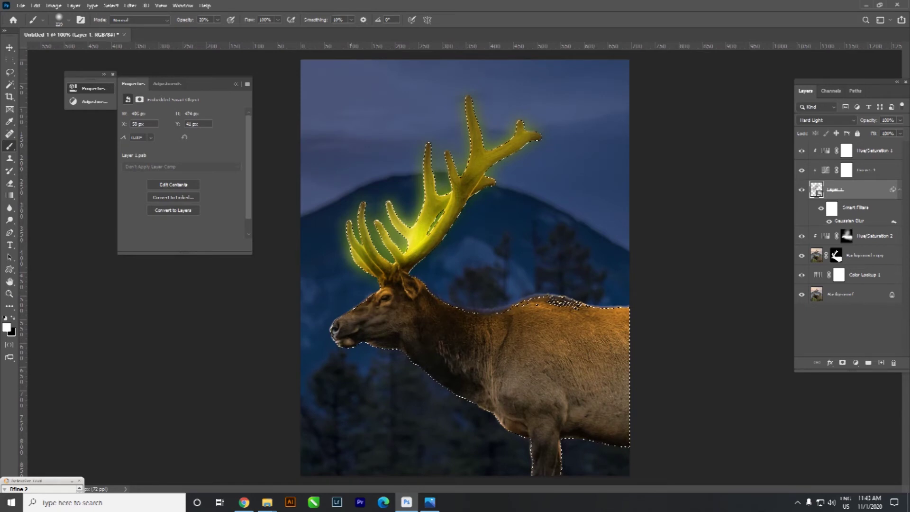
# Subtract a pen path around the elk's body so only the antlers stay selected, then feather
pyautogui.press('p')
pyautogui.click(380, 280)
pyautogui.click(396, 282)
pyautogui.click(401, 281)
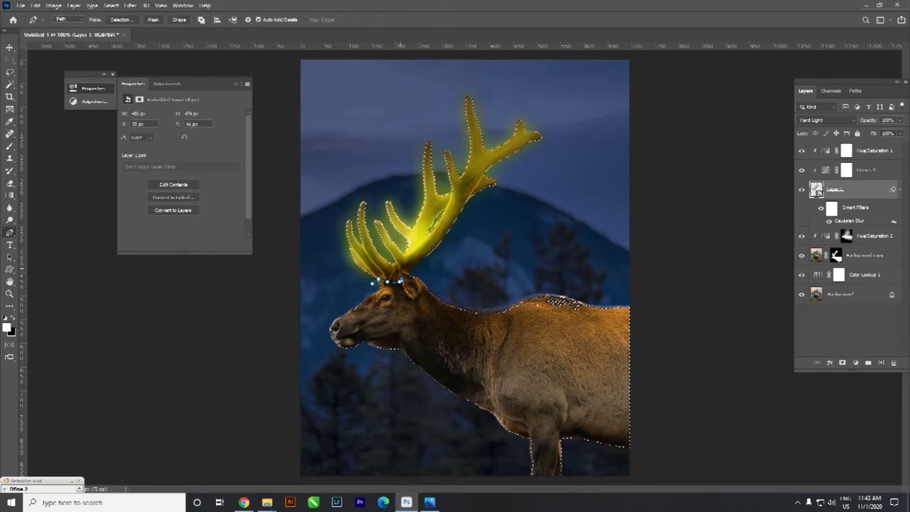
pyautogui.scroll(-2, 463, 267)
pyautogui.click(587, 257)
pyautogui.click(658, 385)
pyautogui.click(566, 453)
pyautogui.click(399, 414)
pyautogui.click(341, 316)
pyautogui.hotkey('ctrl', 'alt', 'Return')
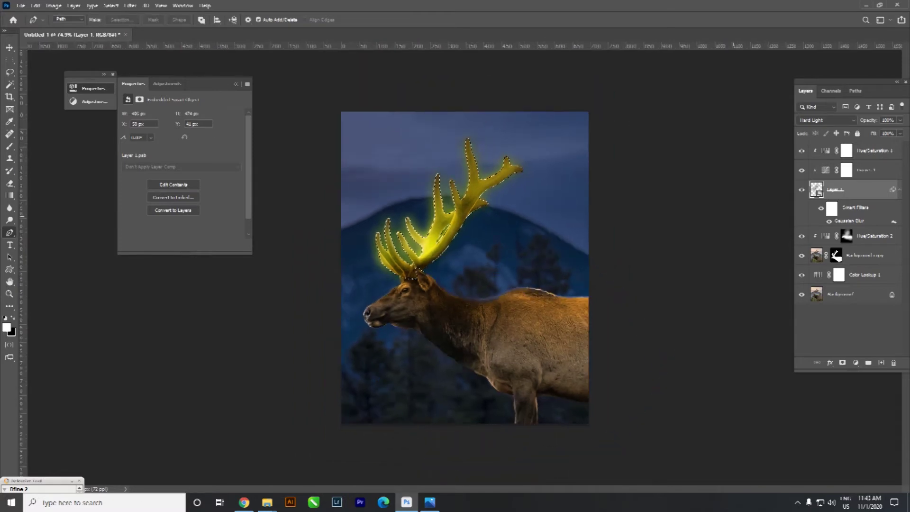
pyautogui.hotkey('shift', 'F6')
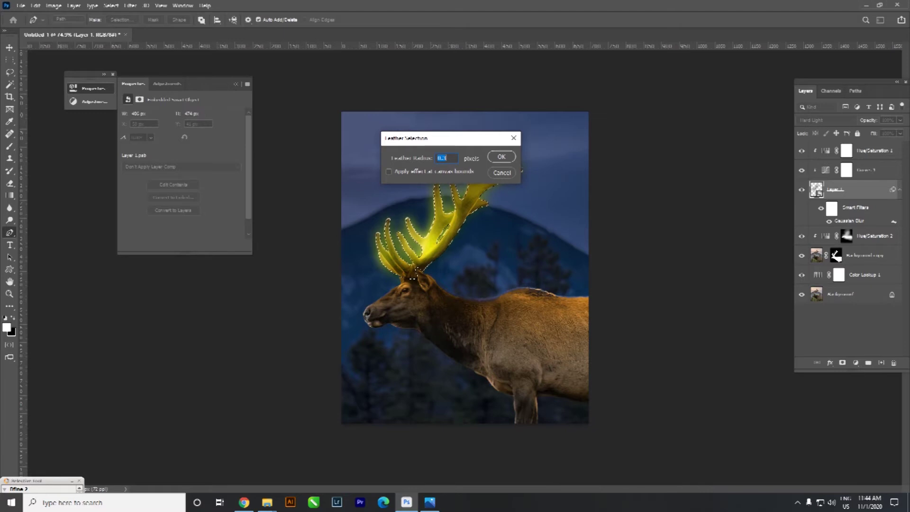
# Create Layer 2 for the antlers with Inner Glow, Outer Glow and Drop Shadow effects
pyautogui.click(798, 502)
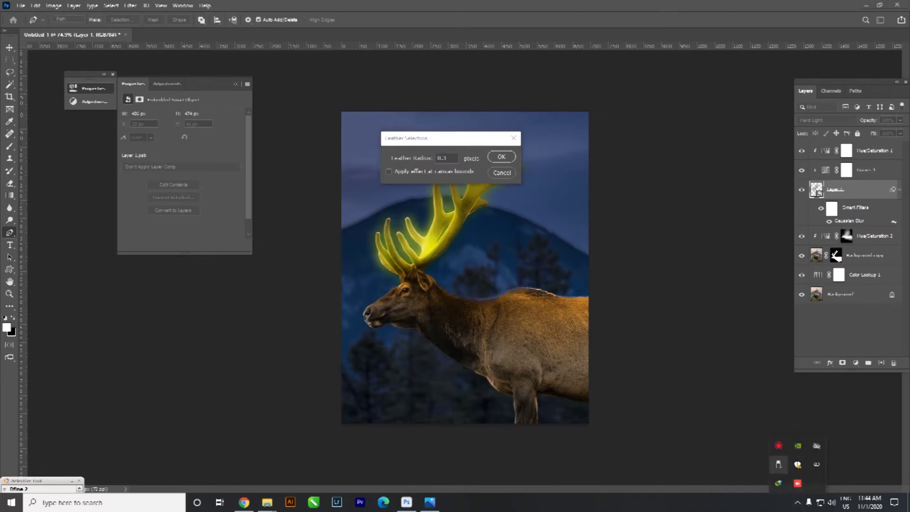
pyautogui.click(778, 464)
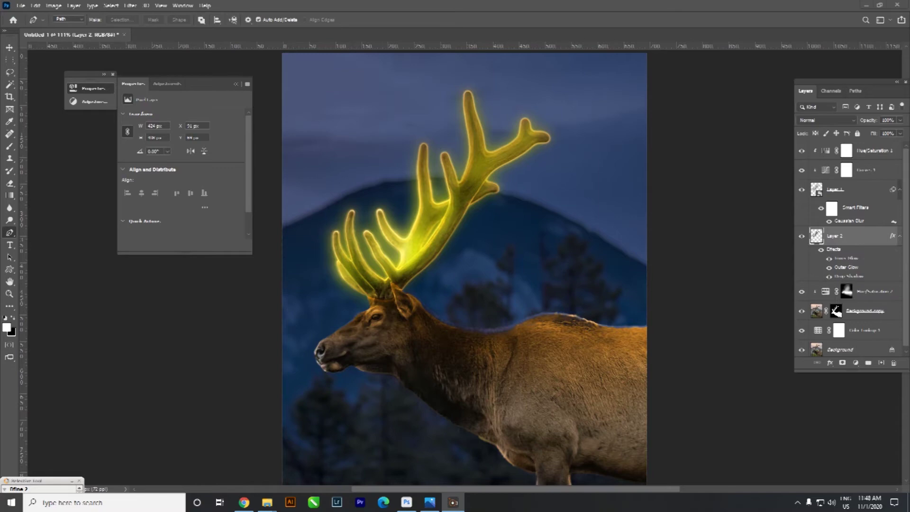
pyautogui.scroll(-3, 465, 269)
pyautogui.scroll(-1, 465, 269)
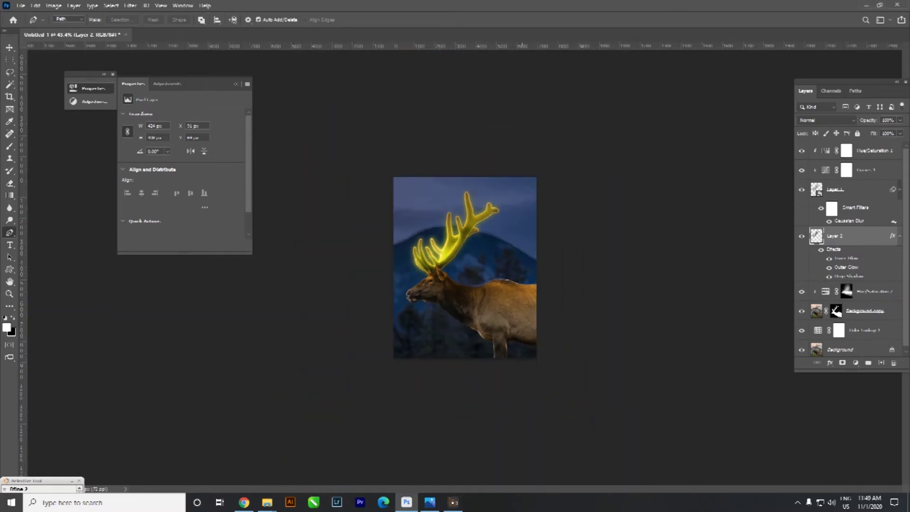
pyautogui.scroll(3, 464, 269)
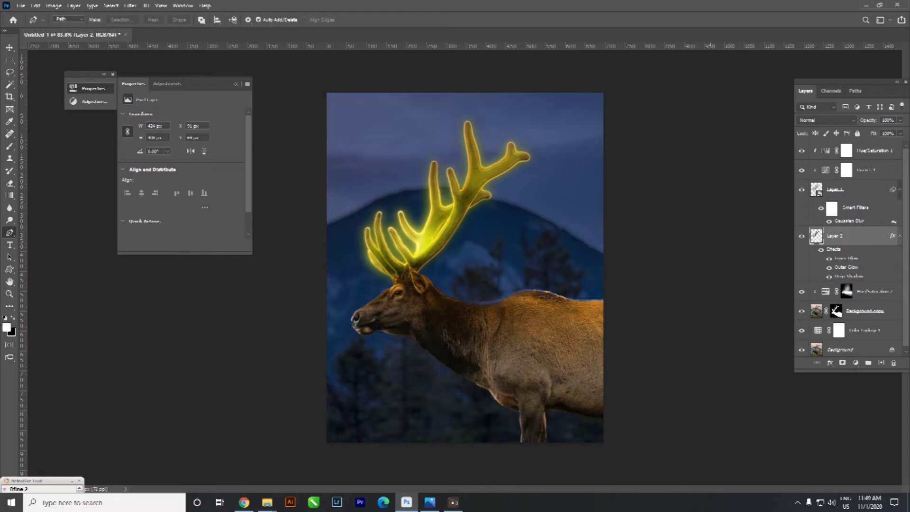
pyautogui.scroll(-2, 464, 268)
pyautogui.scroll(-1, 465, 268)
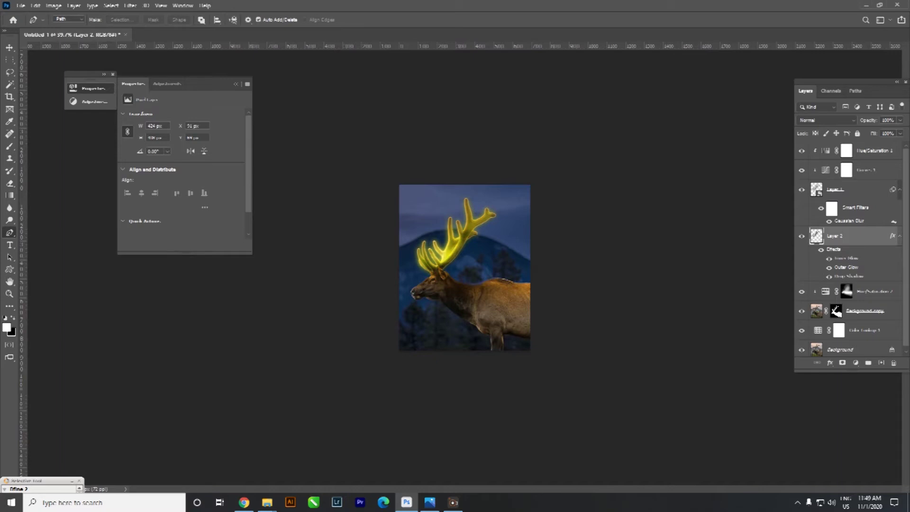
pyautogui.click(826, 291)
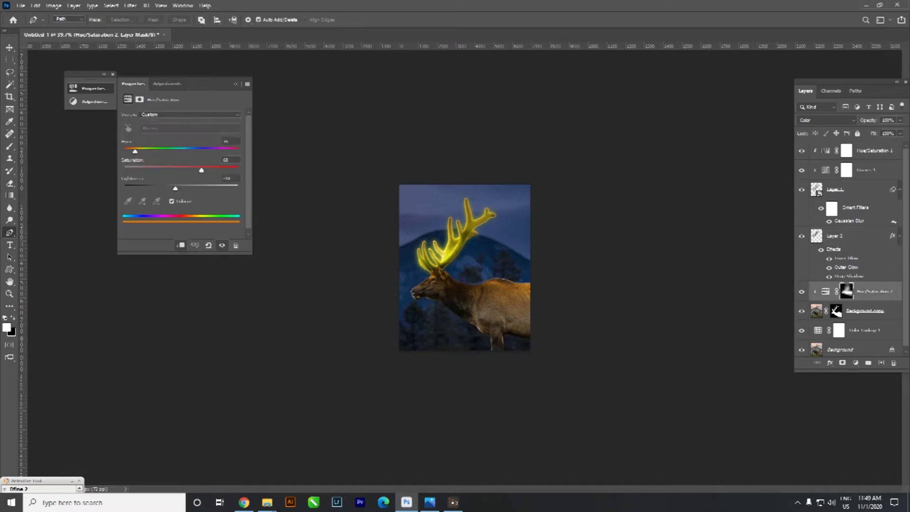
# Drag the Hue/Saturation 2 Lightness slider down, then nudge it slightly back up
pyautogui.moveTo(175, 188)
pyautogui.mouseDown()
pyautogui.moveTo(143, 188)
pyautogui.moveTo(154, 189)
pyautogui.mouseUp()
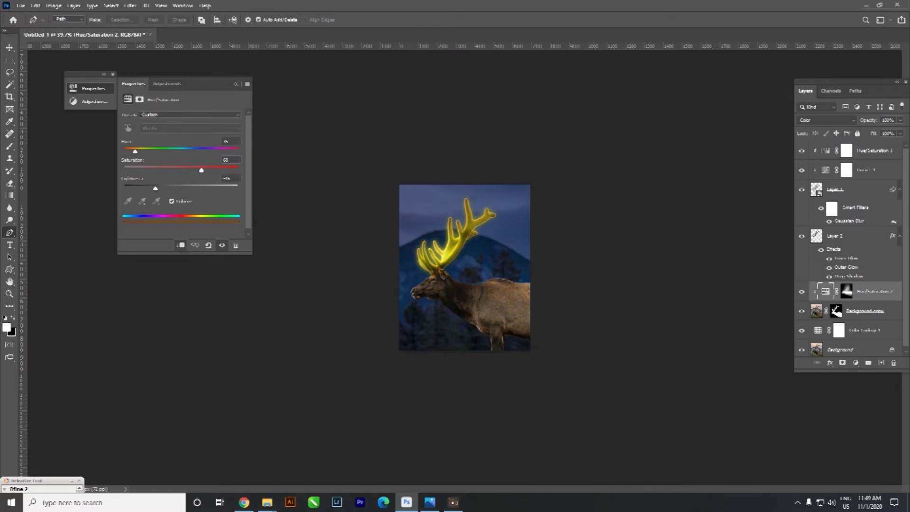
pyautogui.moveTo(154, 188); pyautogui.dragTo(151, 188)
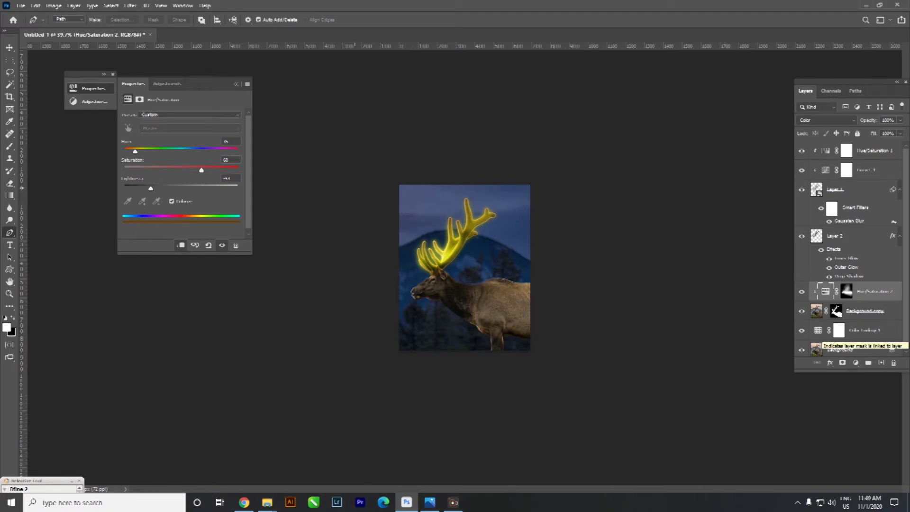
pyautogui.hotkey('shift', 'Up')
pyautogui.hotkey('shift', 'Up')
pyautogui.hotkey('shift', 'Up')
pyautogui.click(837, 311)
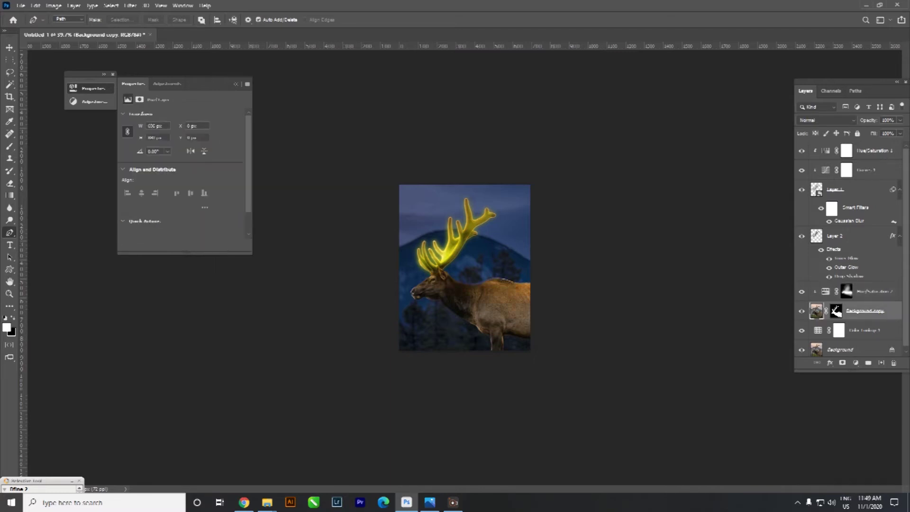
pyautogui.click(839, 331)
pyautogui.click(856, 362)
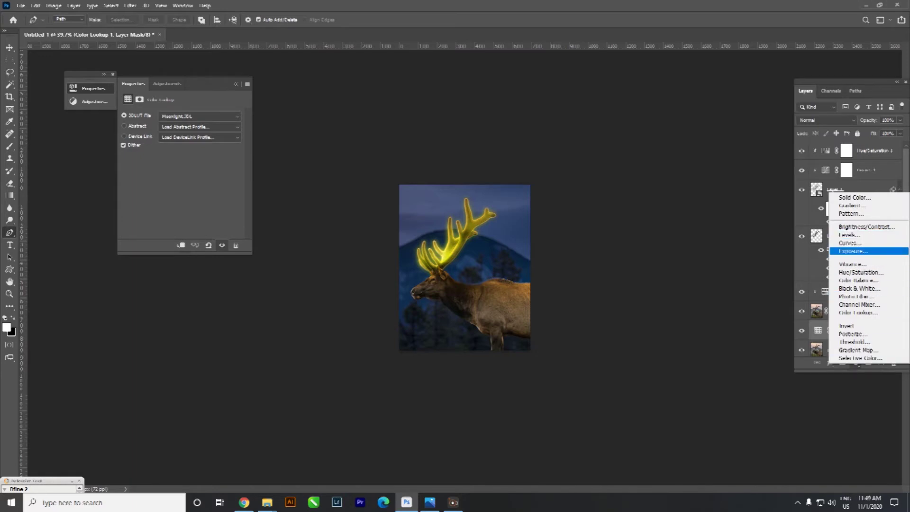
# Add Curves 2 pulled slightly down, then try a Gradient Map and delete it
pyautogui.click(850, 243)
pyautogui.moveTo(189, 185); pyautogui.dragTo(197, 181)
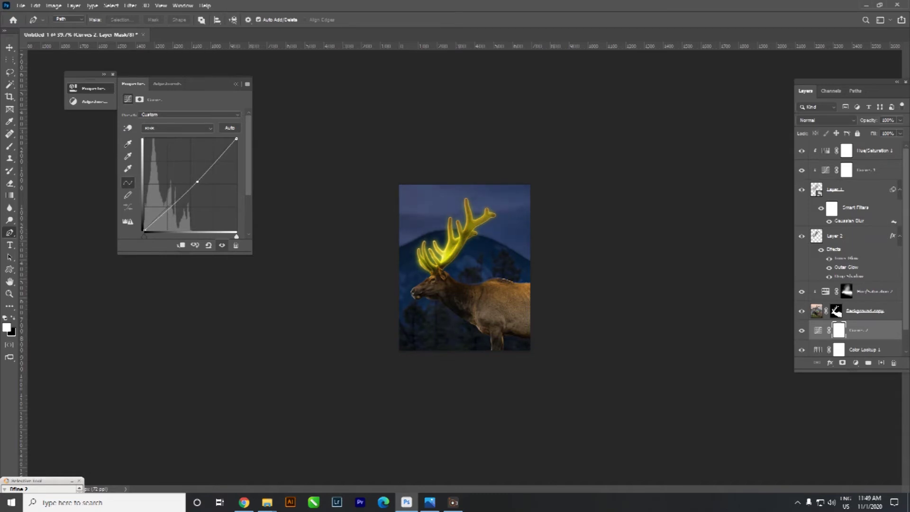
pyautogui.click(856, 363)
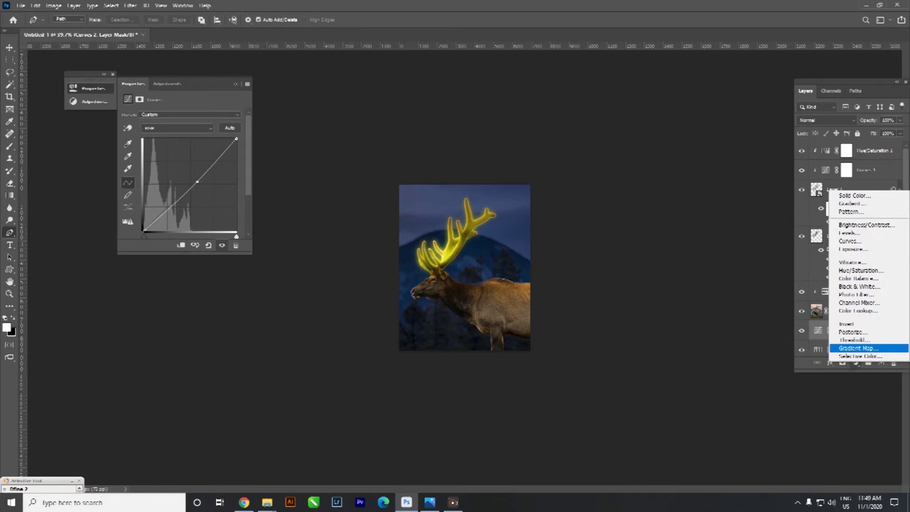
pyautogui.click(858, 348)
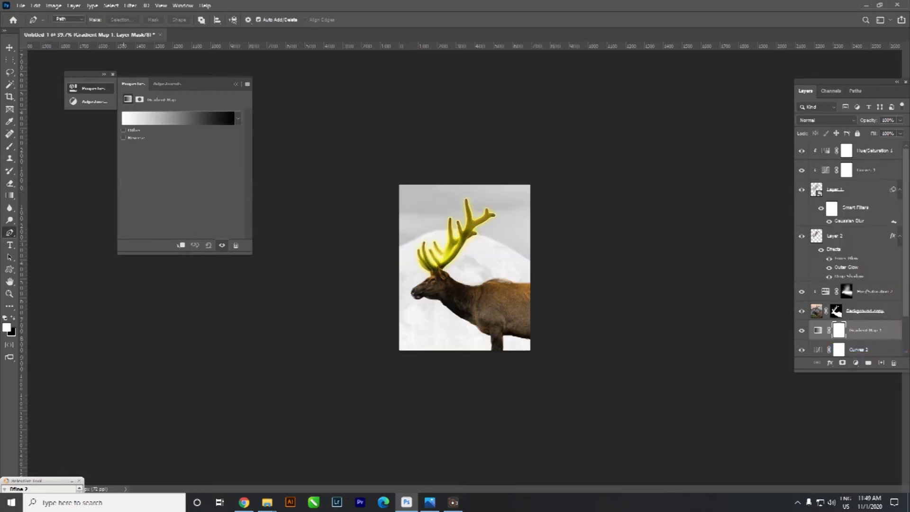
pyautogui.click(238, 118)
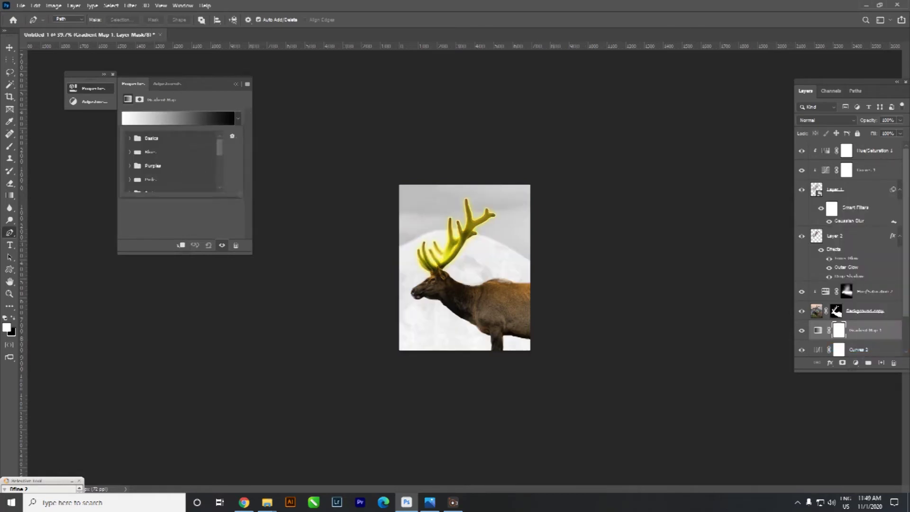
pyautogui.press('Escape')
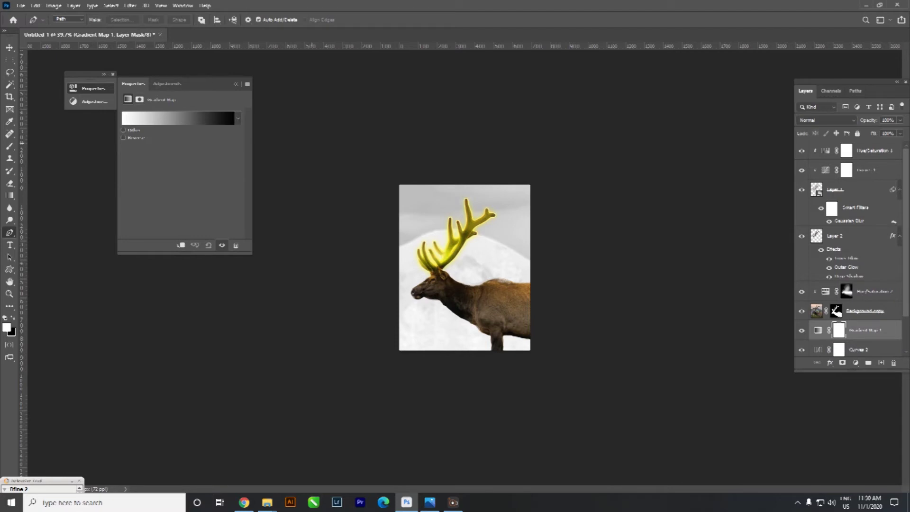
pyautogui.click(817, 330)
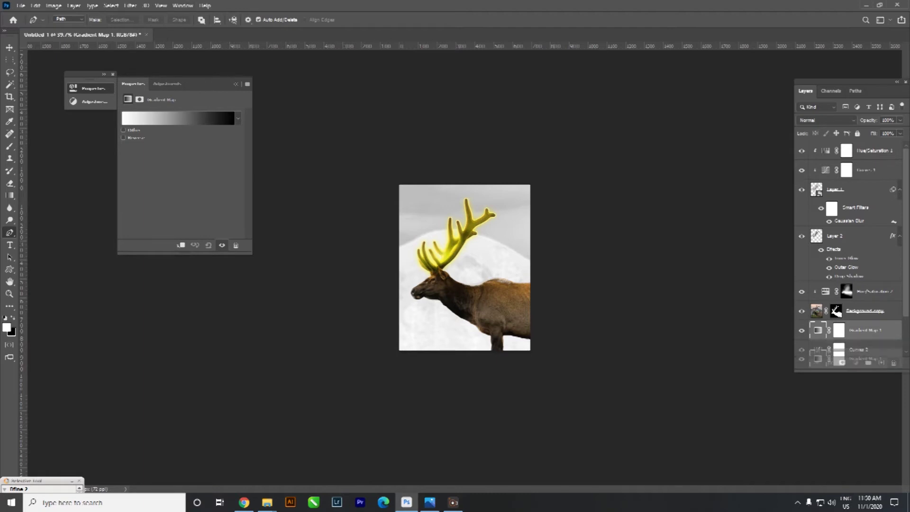
pyautogui.press('Delete')
pyautogui.click(818, 330)
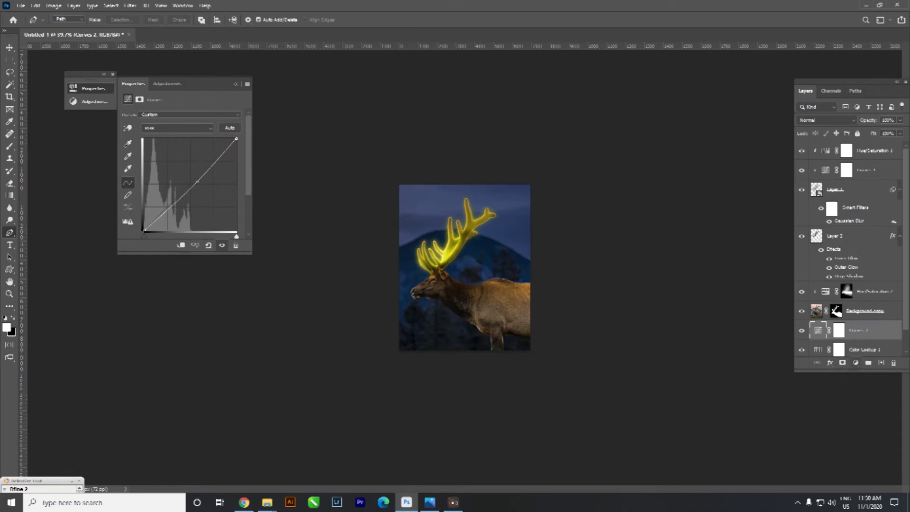
# Add a Gradient Overlay to Curves 2 using the Black, White gradient preset
pyautogui.click(830, 362)
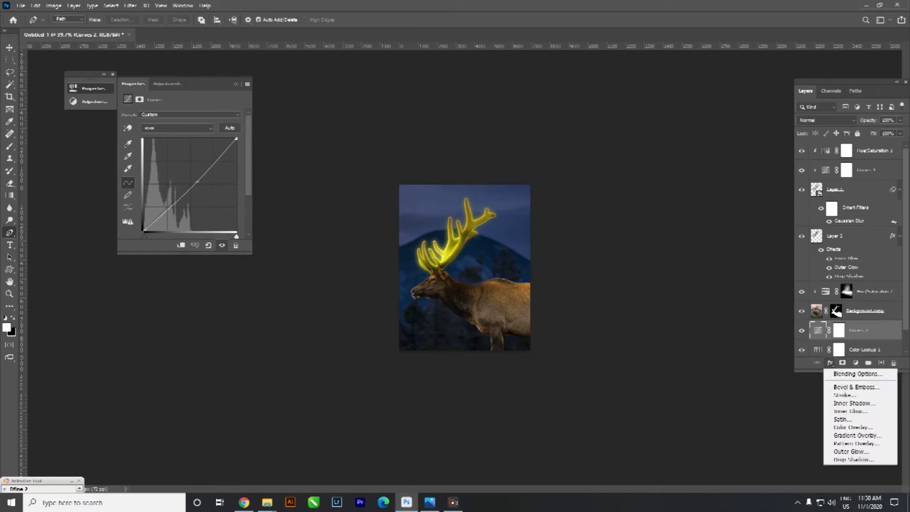
pyautogui.click(853, 435)
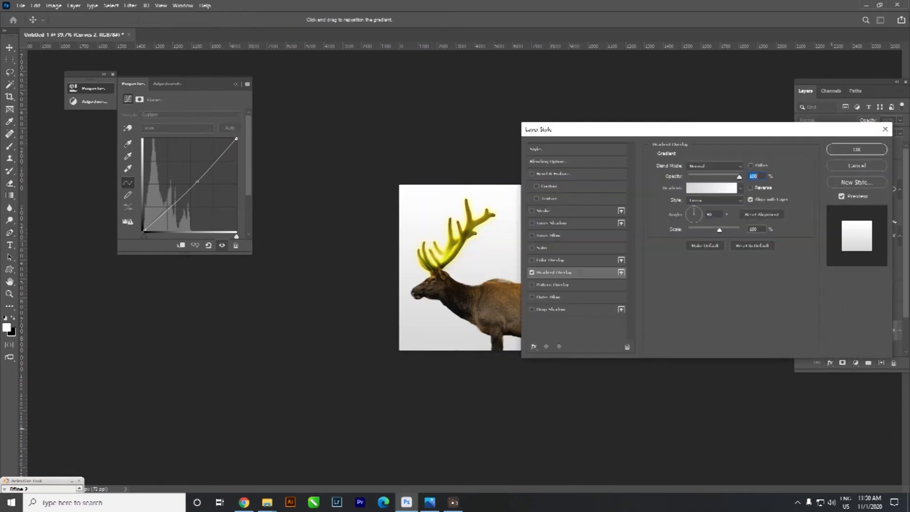
pyautogui.click(711, 188)
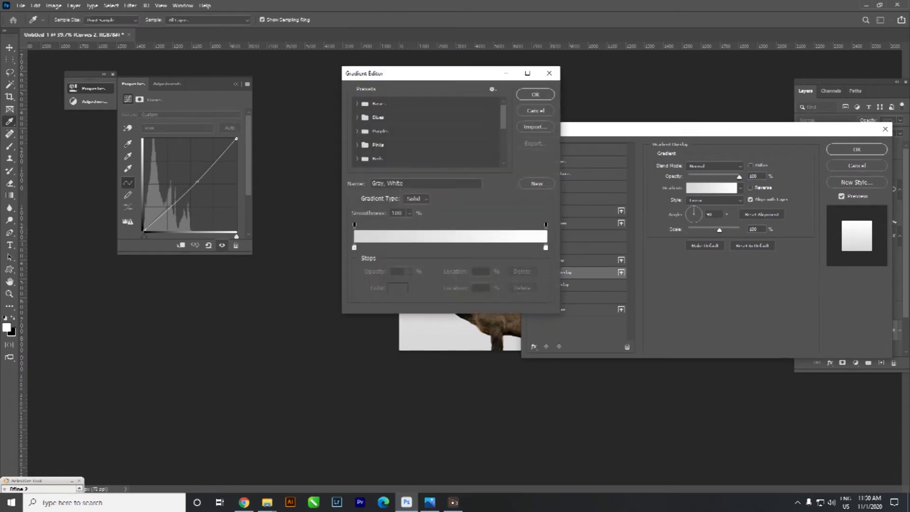
pyautogui.scroll(-2, 427, 133)
pyautogui.scroll(-2, 427, 132)
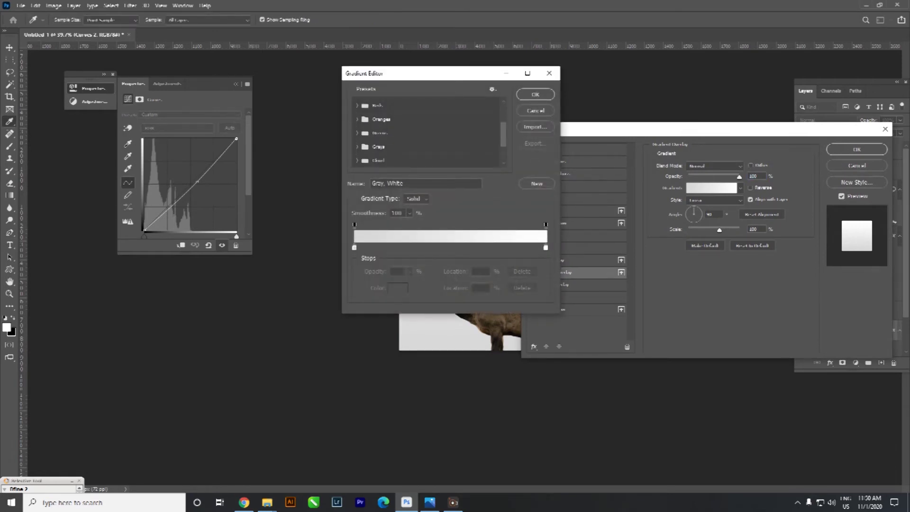
pyautogui.scroll(2, 427, 133)
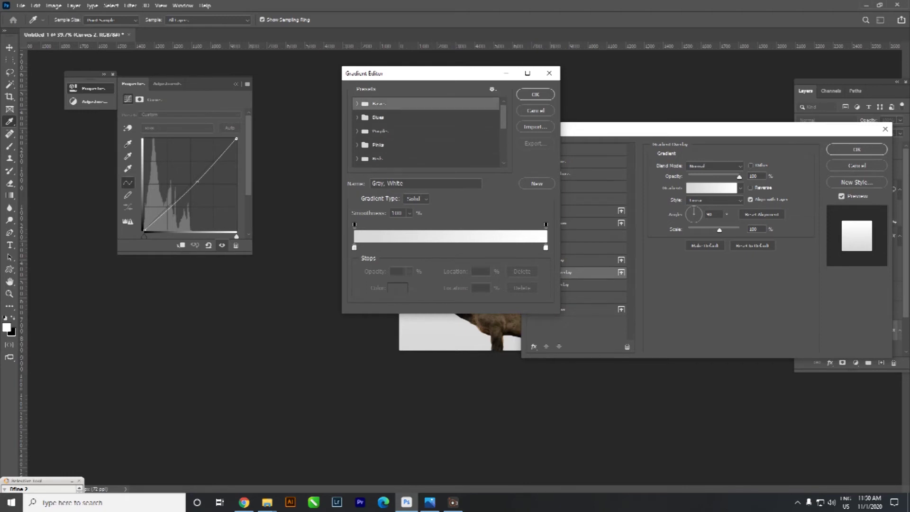
pyautogui.click(358, 103)
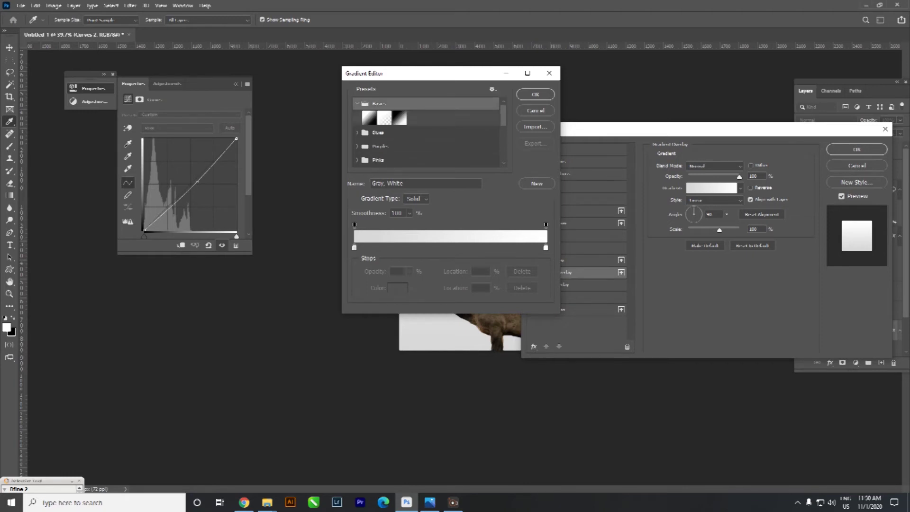
pyautogui.click(369, 118)
pyautogui.click(400, 119)
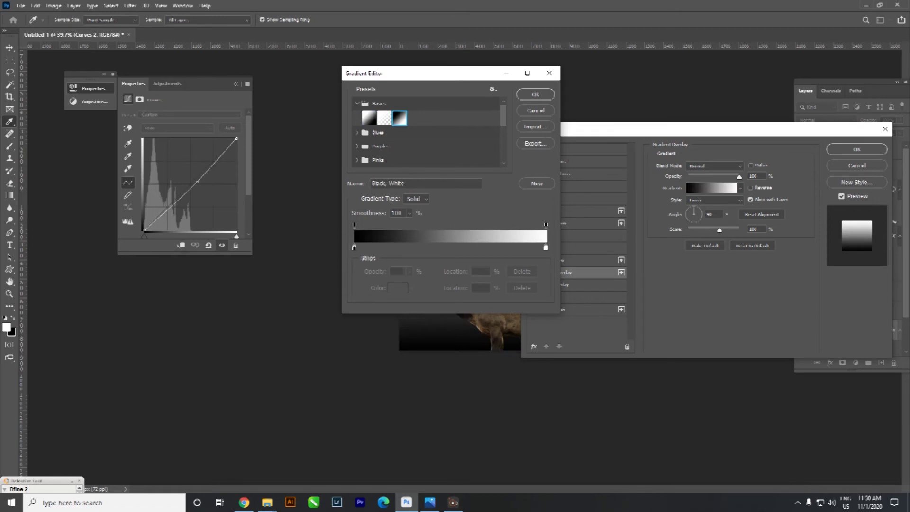
pyautogui.press('Return')
# Make the overlay radial, reversed and Multiply at about 140% scale, and confirm it
pyautogui.click(714, 166)
pyautogui.click(714, 200)
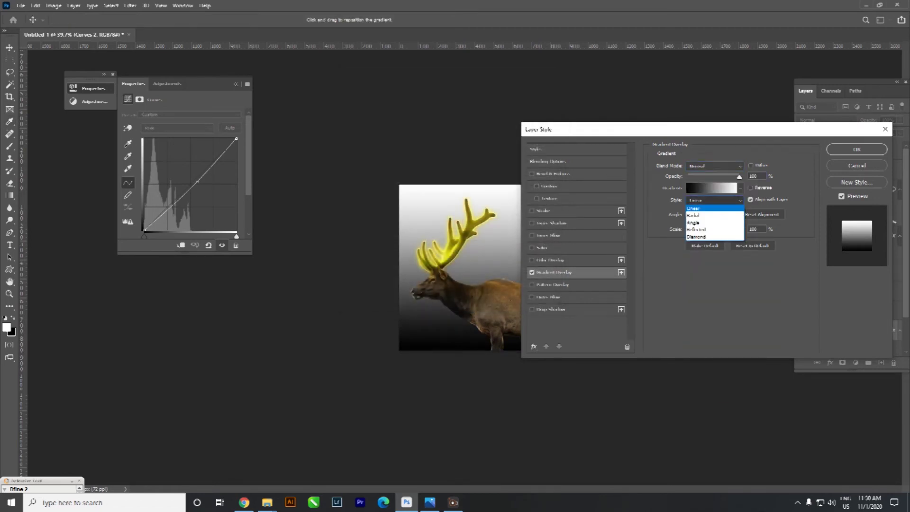
pyautogui.click(693, 215)
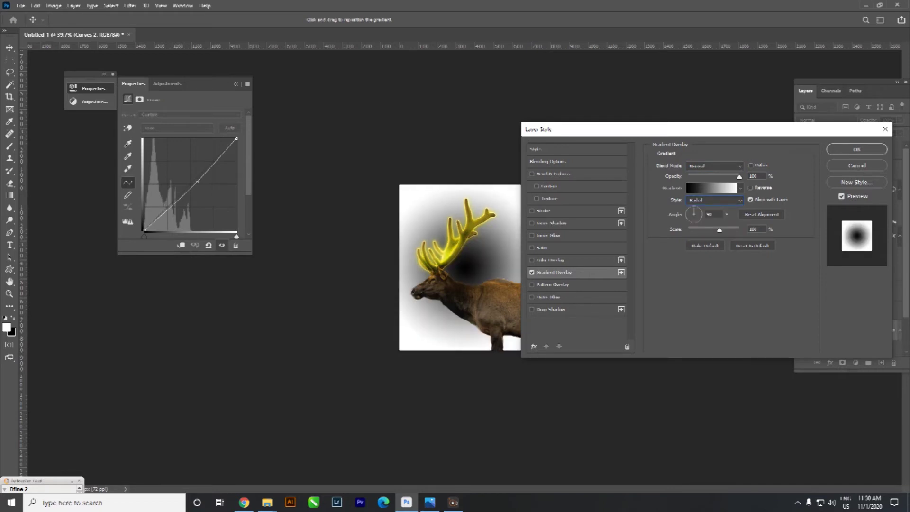
pyautogui.click(750, 188)
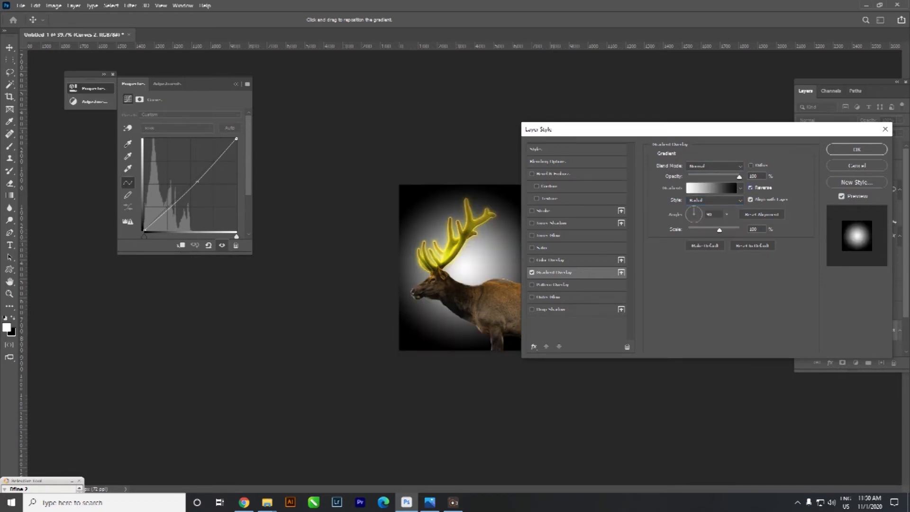
pyautogui.moveTo(719, 230); pyautogui.dragTo(717, 230)
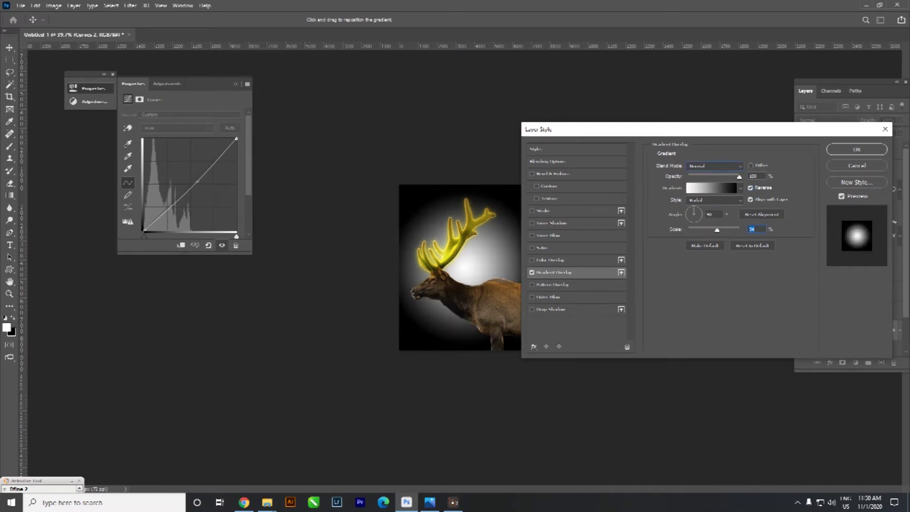
pyautogui.click(714, 165)
pyautogui.click(699, 199)
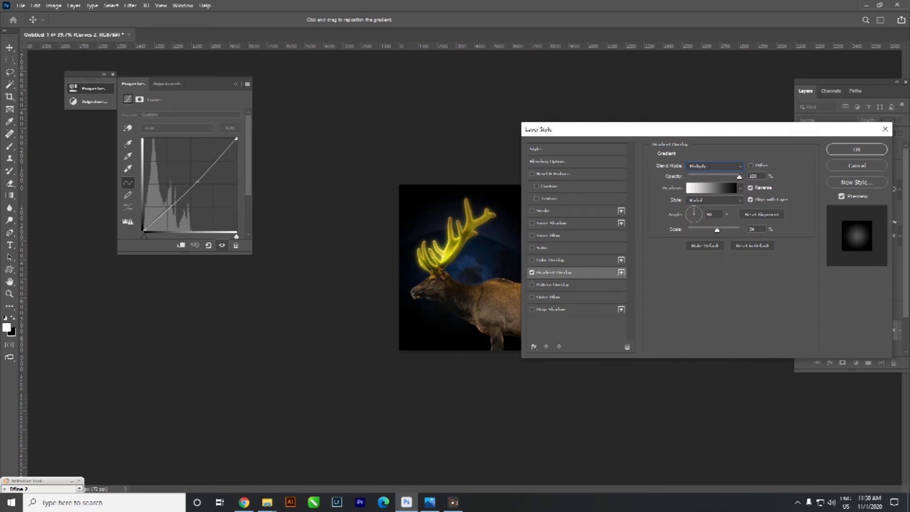
pyautogui.moveTo(717, 230); pyautogui.dragTo(729, 230)
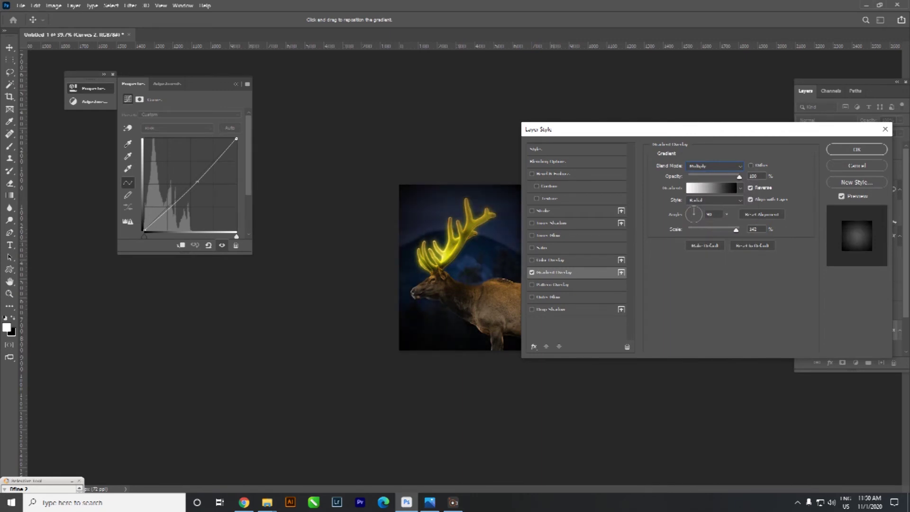
pyautogui.moveTo(730, 230); pyautogui.dragTo(732, 230)
pyautogui.press('Tab')
pyautogui.moveTo(731, 229); pyautogui.dragTo(734, 230)
pyautogui.click(857, 149)
pyautogui.click(857, 150)
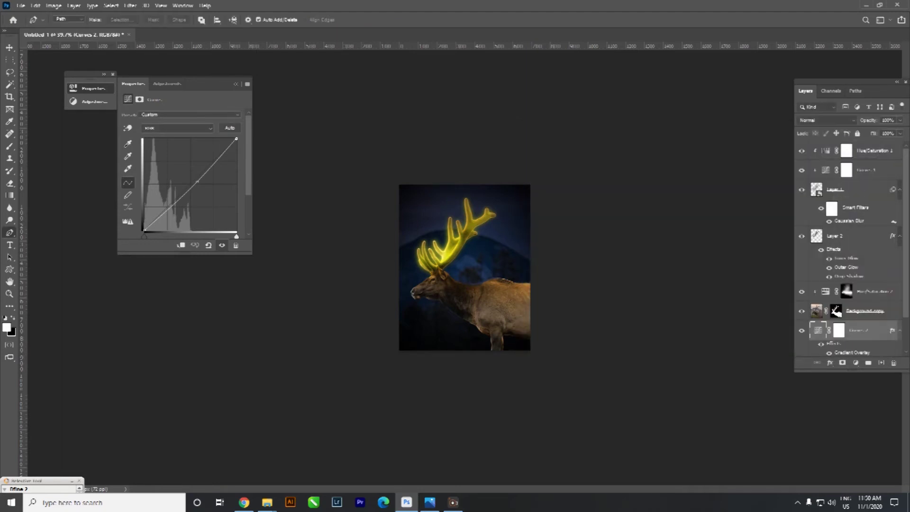
# Try raising the Curves 2 point, revert it, and target the Hue/Saturation 2 mask
pyautogui.scroll(3, 464, 267)
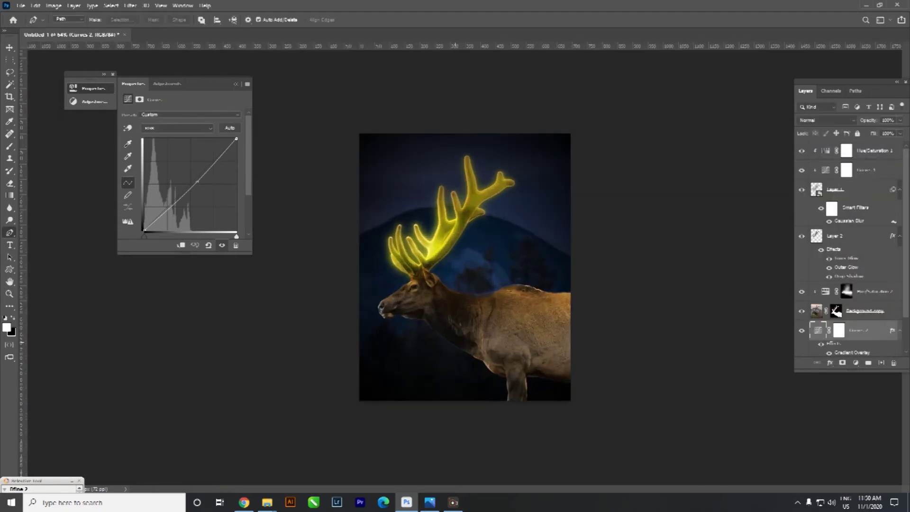
pyautogui.moveTo(198, 181); pyautogui.dragTo(201, 178)
pyautogui.click(195, 246)
pyautogui.click(837, 311)
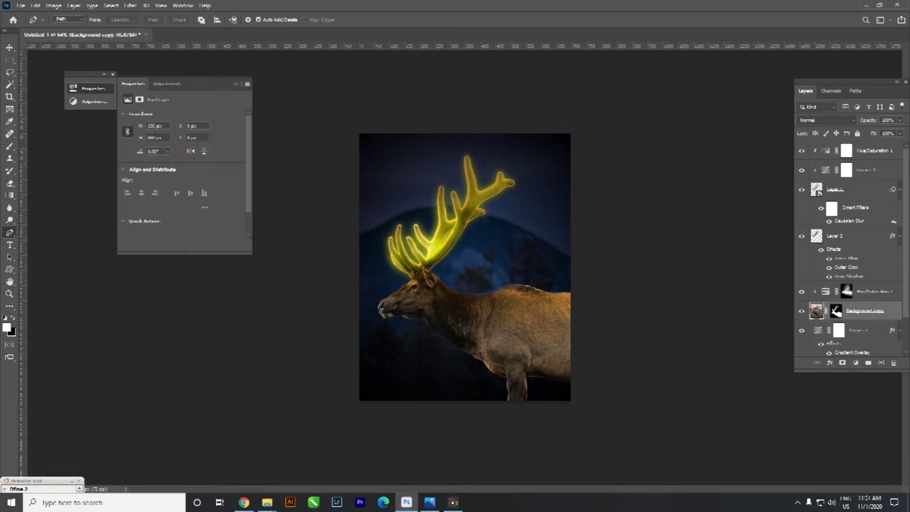
pyautogui.click(847, 291)
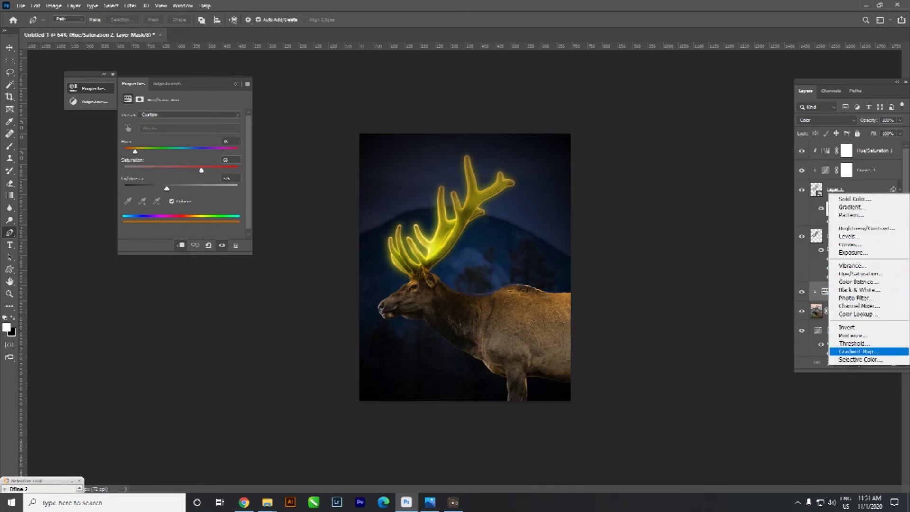
pyautogui.click(830, 363)
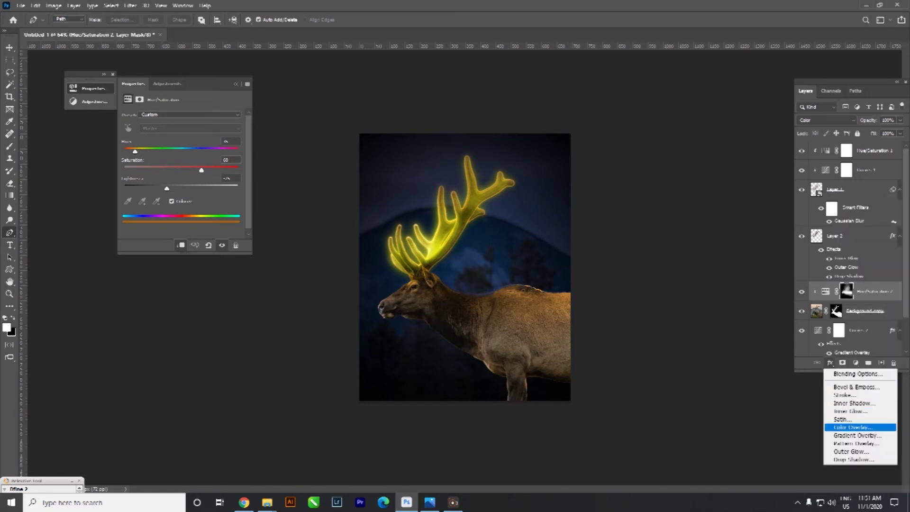
pyautogui.press('Return')
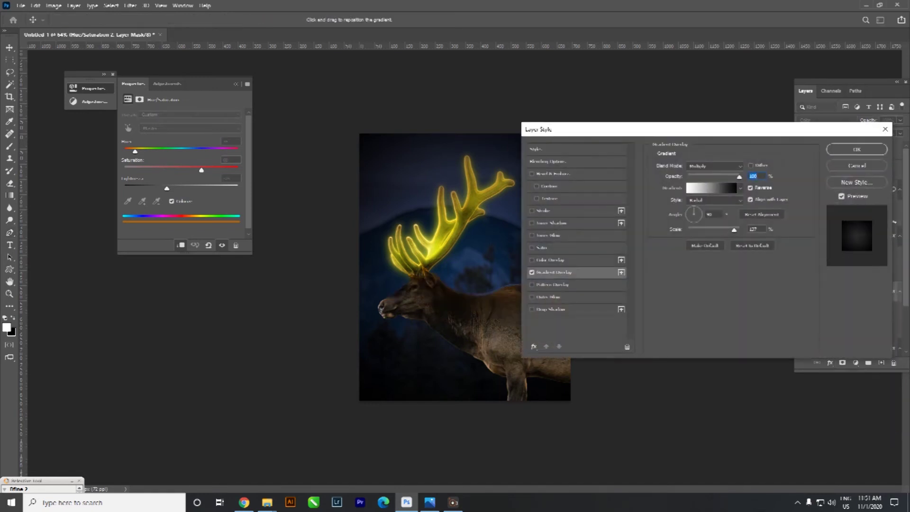
pyautogui.moveTo(617, 129)
pyautogui.mouseDown()
pyautogui.moveTo(707, 264)
pyautogui.moveTo(698, 103)
pyautogui.mouseUp()
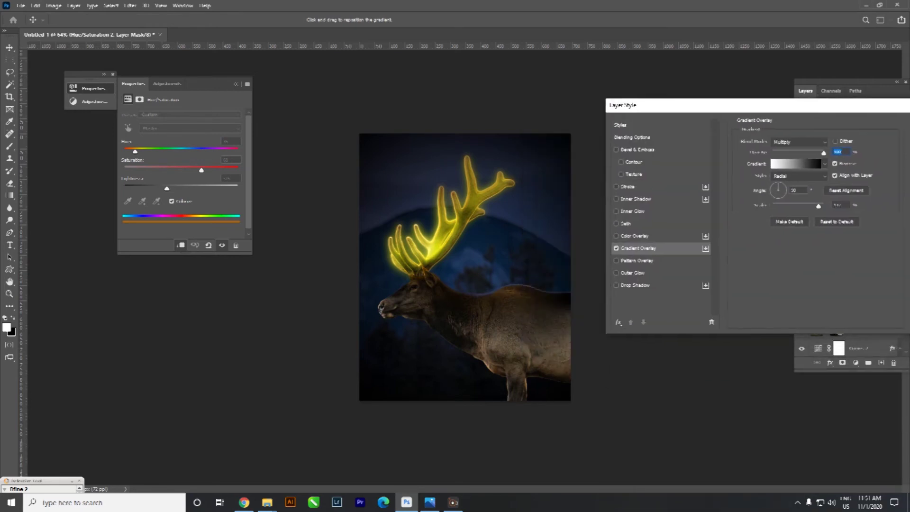
pyautogui.click(797, 140)
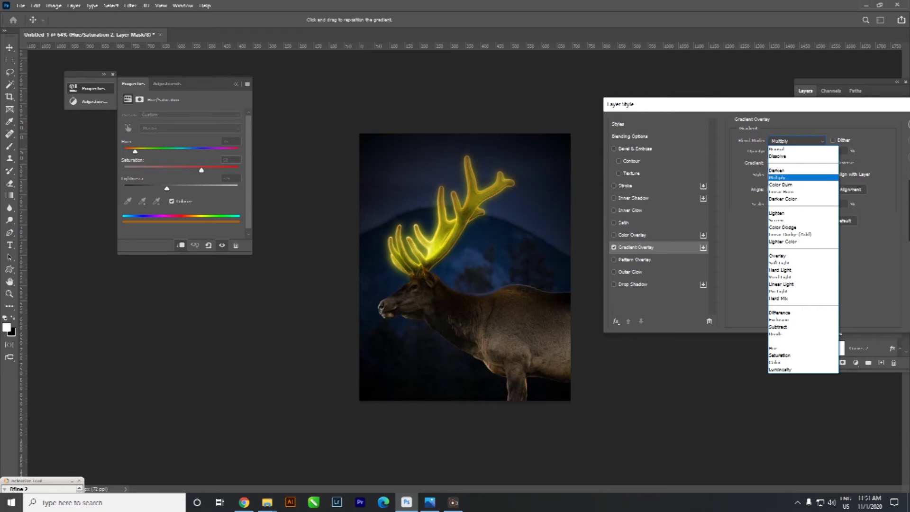
pyautogui.click(777, 177)
pyautogui.click(797, 175)
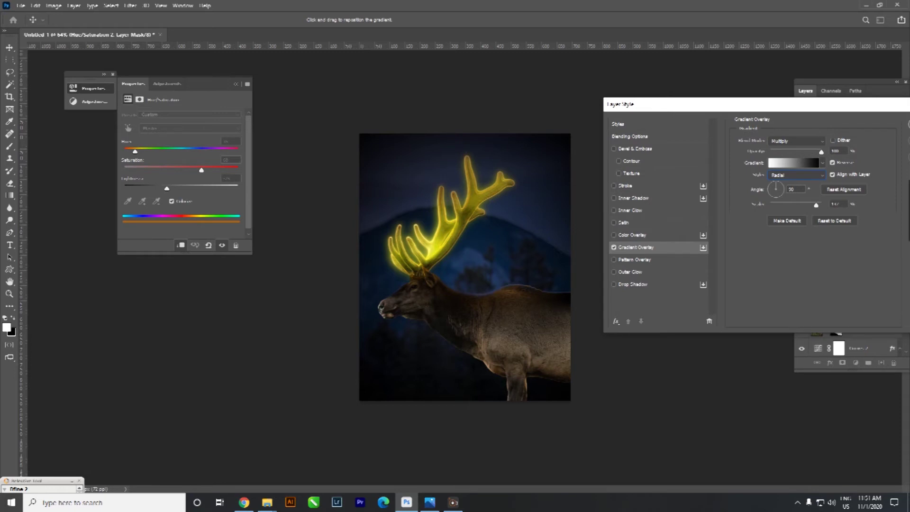
pyautogui.click(833, 162)
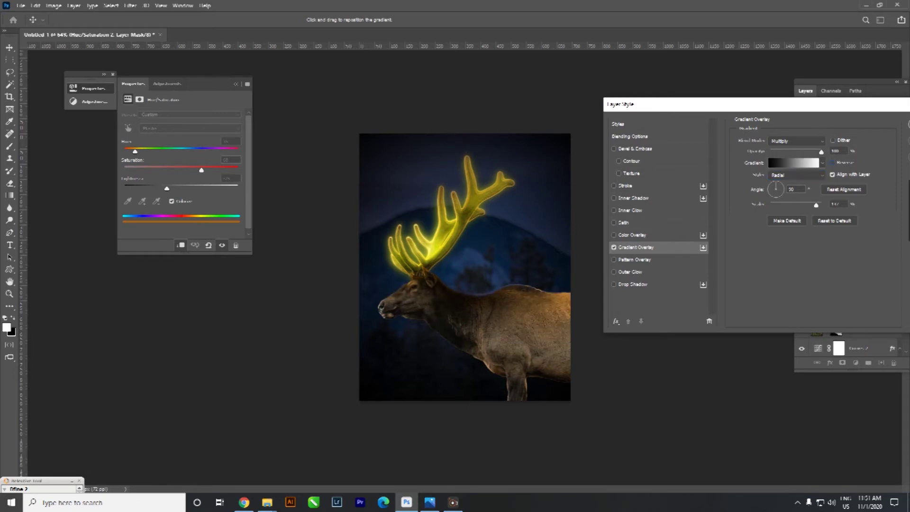
pyautogui.click(833, 162)
pyautogui.click(833, 162)
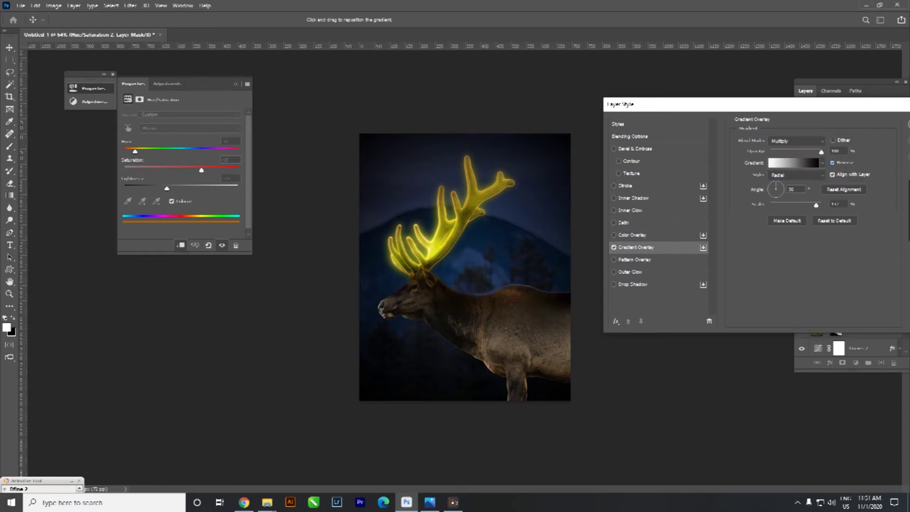
pyautogui.moveTo(663, 104); pyautogui.dragTo(397, 88)
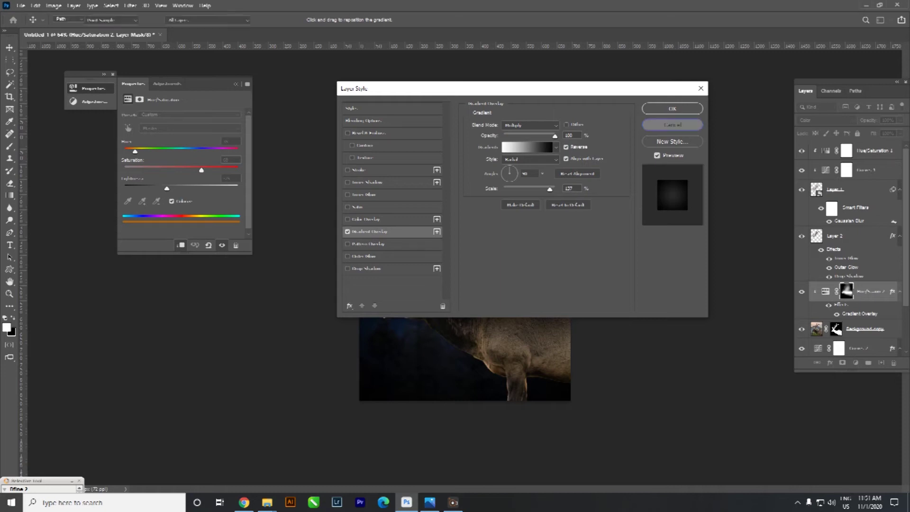
pyautogui.press('Return')
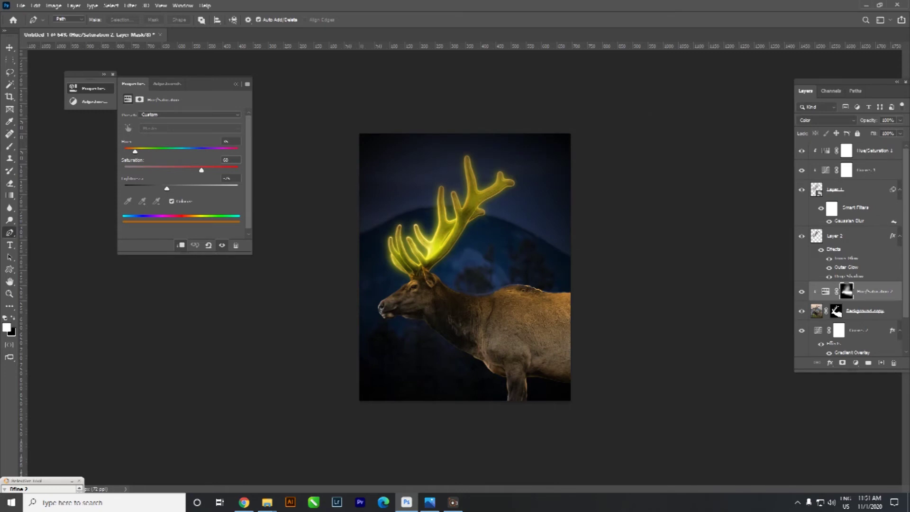
pyautogui.click(825, 291)
# Browse the layers and select the Hue/Saturation 1 adjustment's mask
pyautogui.click(844, 236)
pyautogui.click(863, 310)
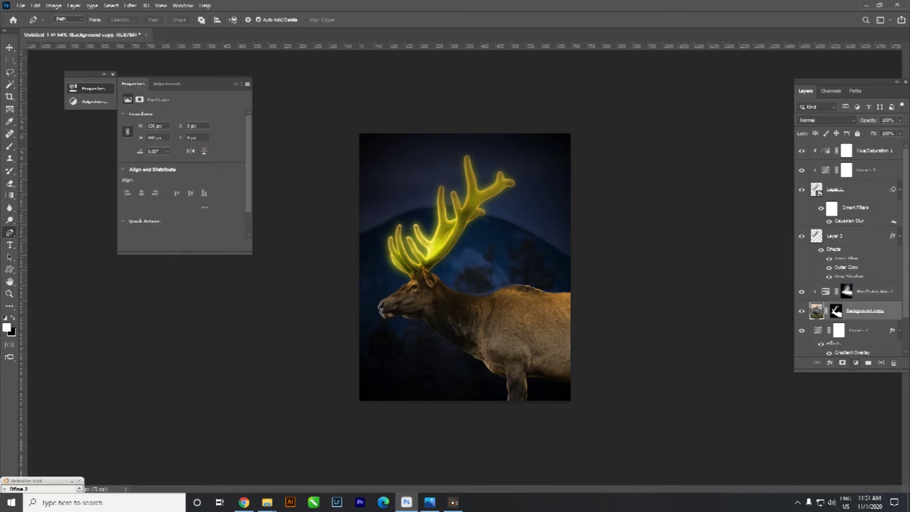
pyautogui.click(855, 362)
pyautogui.press('Escape')
pyautogui.click(844, 235)
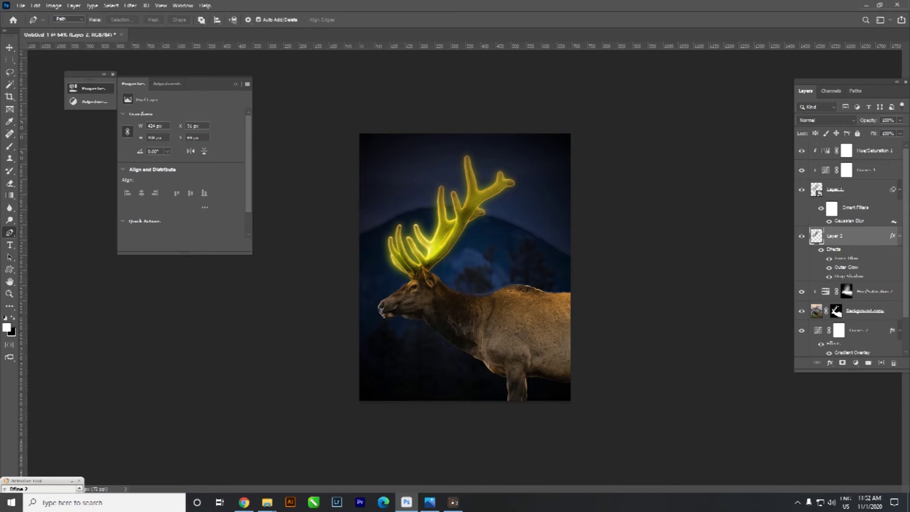
pyautogui.click(846, 150)
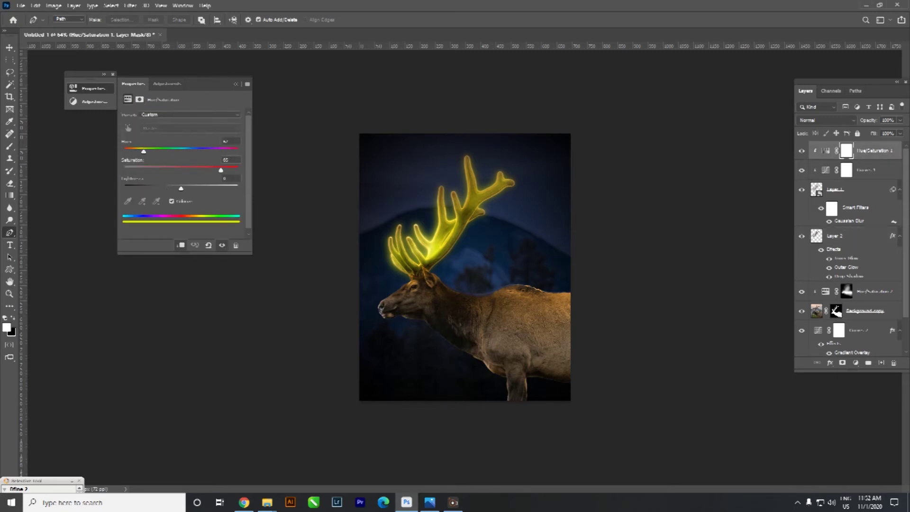
# Add a Gradient Overlay to Hue/Saturation 1 at about 92% opacity and apply it
pyautogui.click(830, 363)
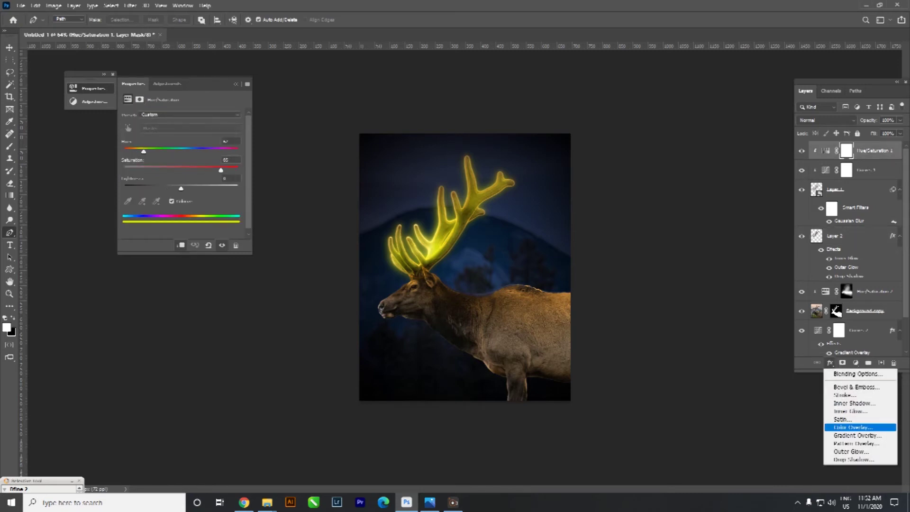
pyautogui.click(853, 436)
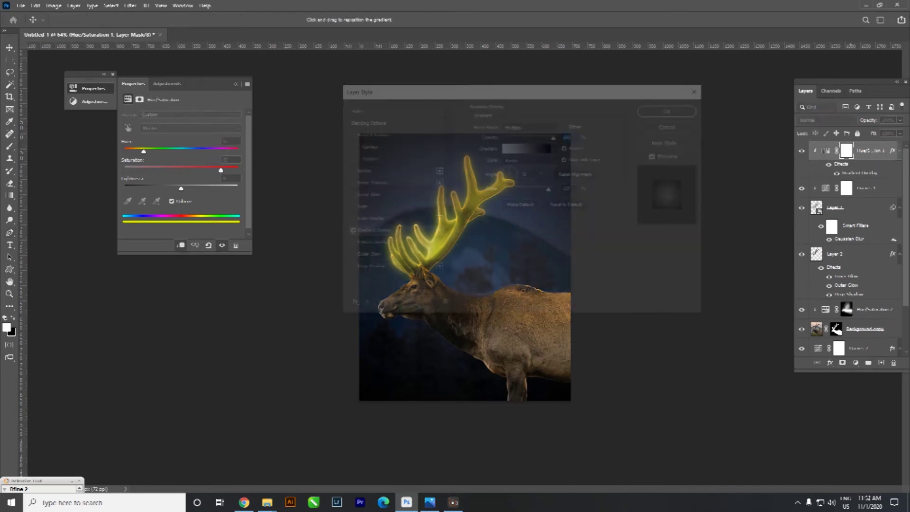
pyautogui.moveTo(474, 88)
pyautogui.mouseDown()
pyautogui.moveTo(695, 179)
pyautogui.moveTo(621, 174)
pyautogui.mouseUp()
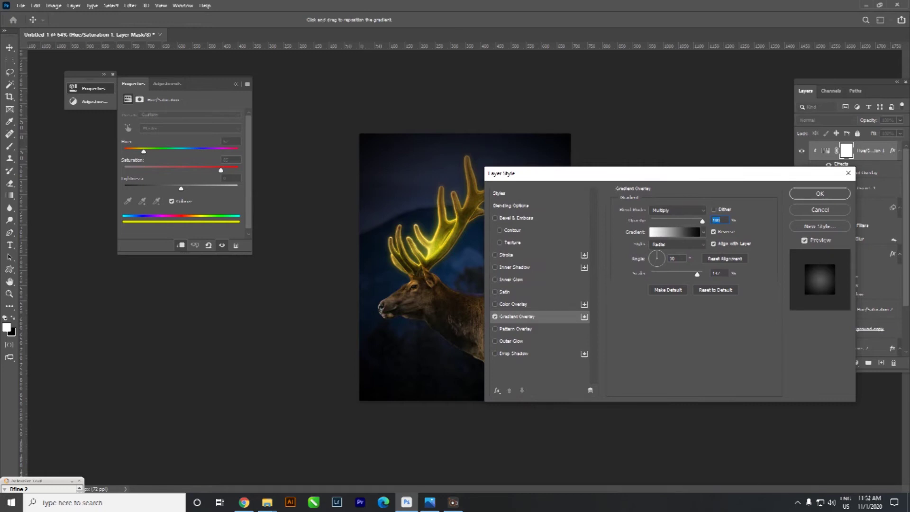
pyautogui.moveTo(621, 174)
pyautogui.mouseDown()
pyautogui.moveTo(350, 67)
pyautogui.moveTo(469, 291)
pyautogui.moveTo(529, 257)
pyautogui.moveTo(67, 315)
pyautogui.moveTo(98, 243)
pyautogui.mouseUp()
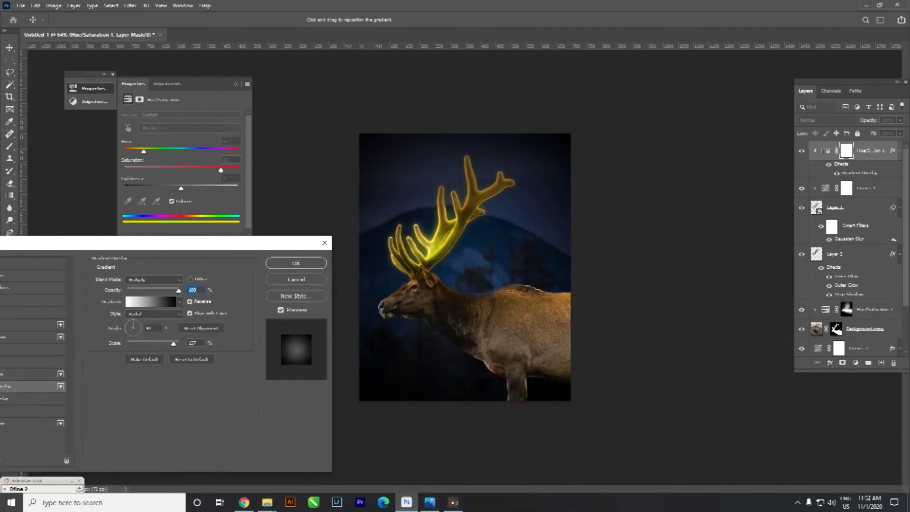
pyautogui.moveTo(167, 286); pyautogui.dragTo(179, 290)
pyautogui.click(178, 290)
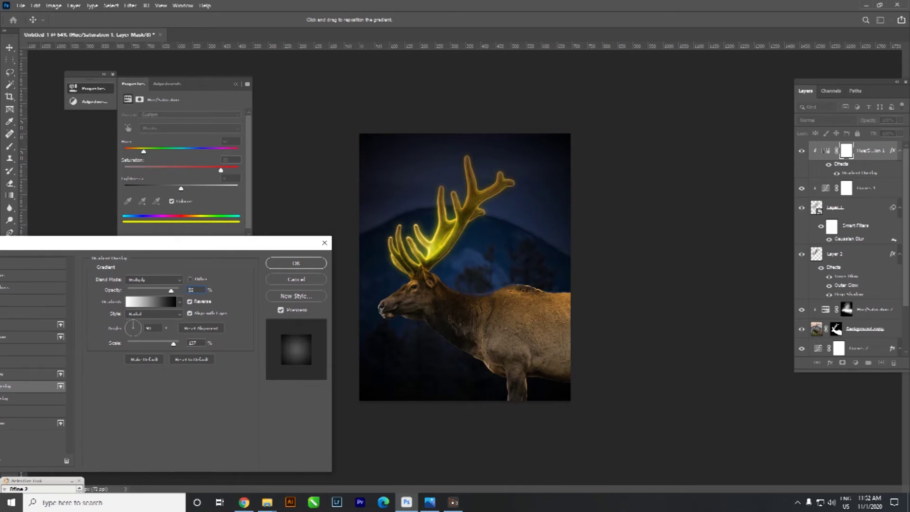
pyautogui.moveTo(179, 290); pyautogui.dragTo(176, 290)
pyautogui.click(295, 263)
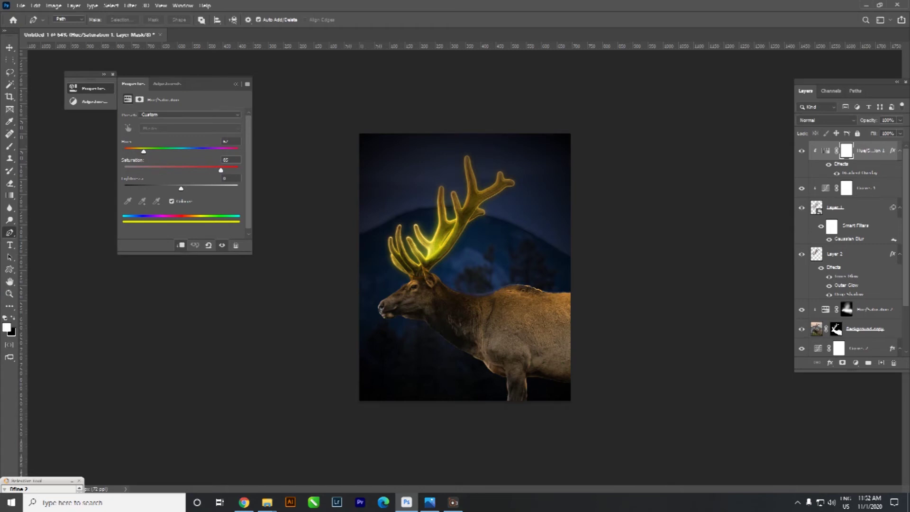
pyautogui.click(222, 245)
pyautogui.hotkey('ctrl', '2')
pyautogui.hotkey('ctrl', 'shift', 'alt', 'n')
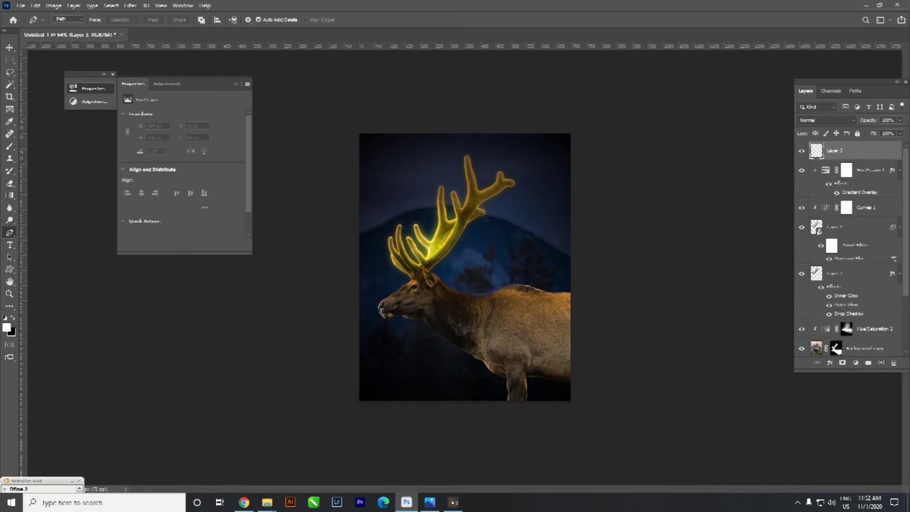
pyautogui.click(830, 363)
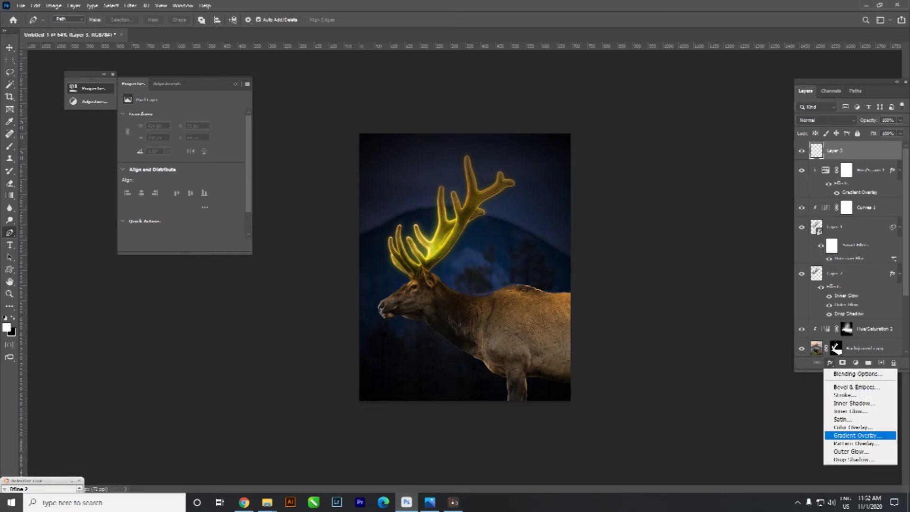
pyautogui.click(854, 435)
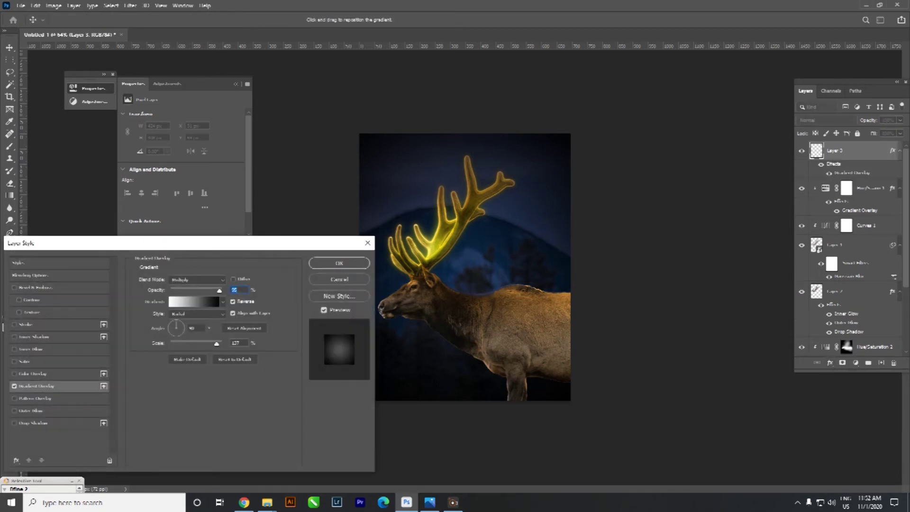
pyautogui.moveTo(190, 243); pyautogui.dragTo(243, 223)
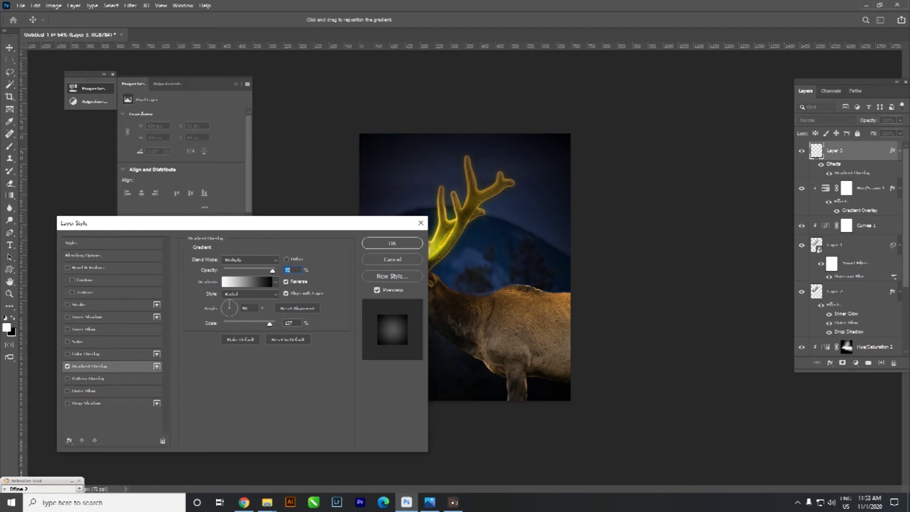
pyautogui.moveTo(265, 268); pyautogui.dragTo(276, 269)
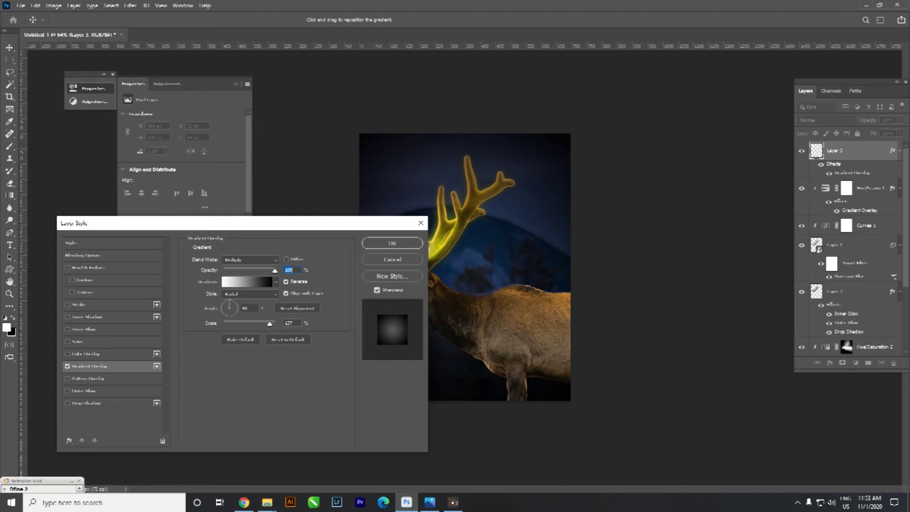
pyautogui.press('Return')
pyautogui.press('p')
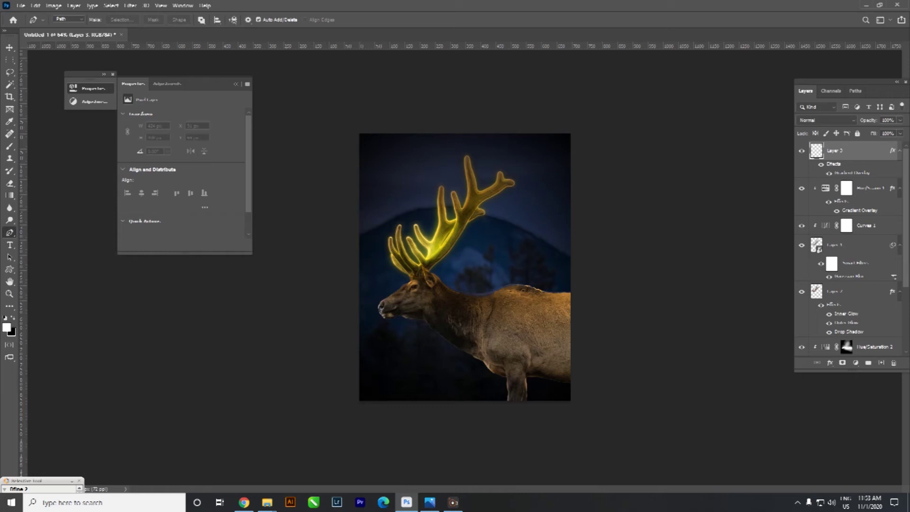
pyautogui.press('Delete')
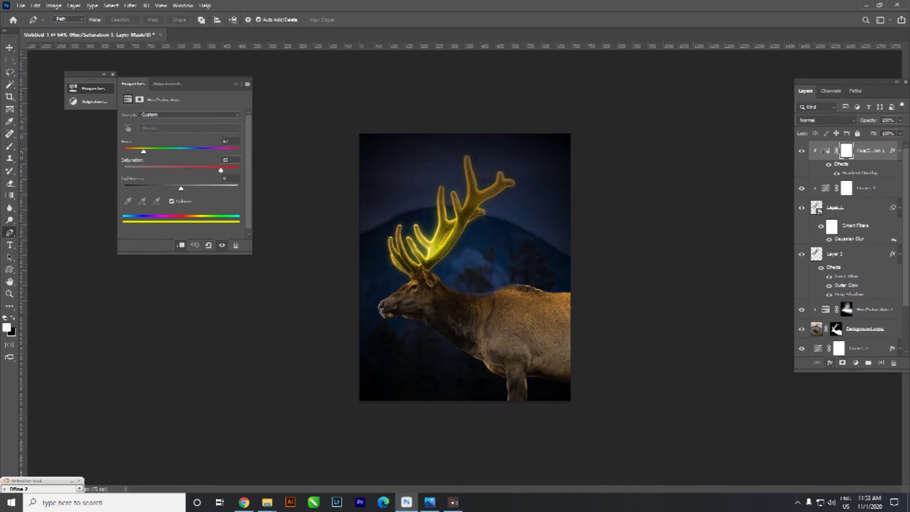
# Add a Gradient Fill layer using the Foreground to Background gradient
pyautogui.click(830, 363)
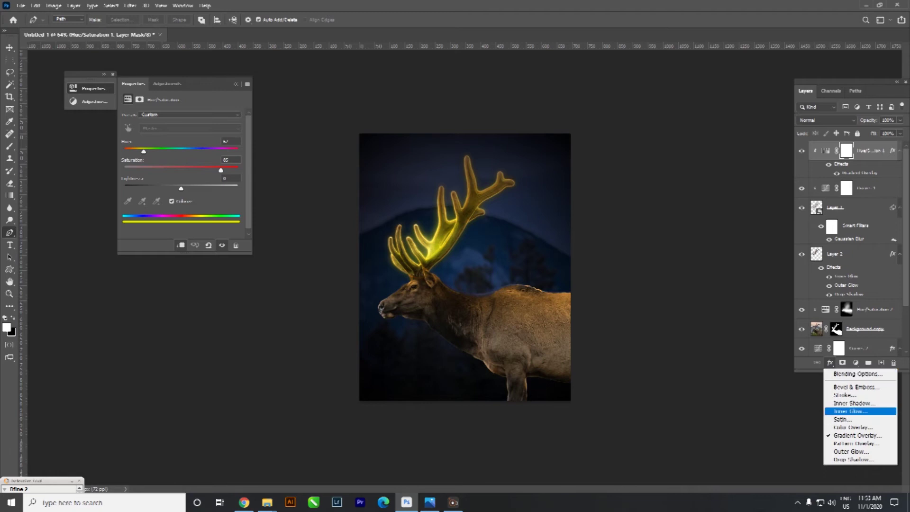
pyautogui.press('Escape')
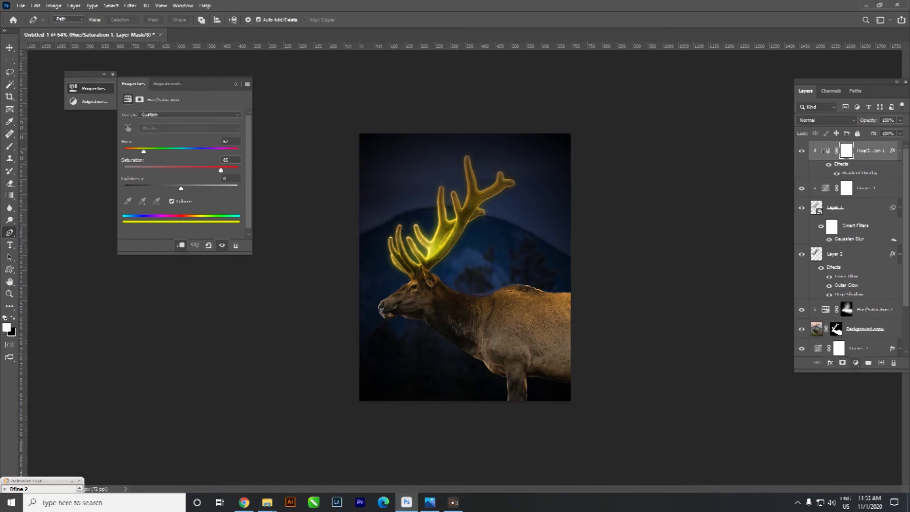
pyautogui.click(856, 364)
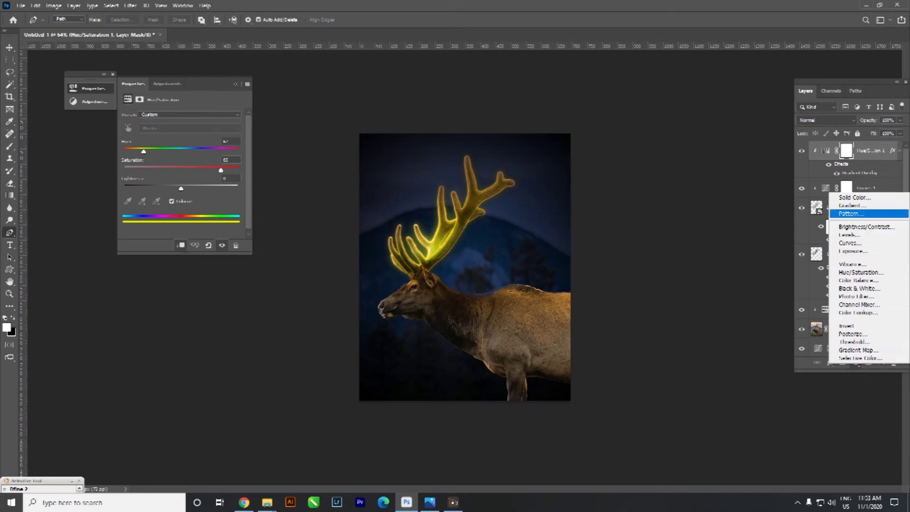
pyautogui.click(852, 205)
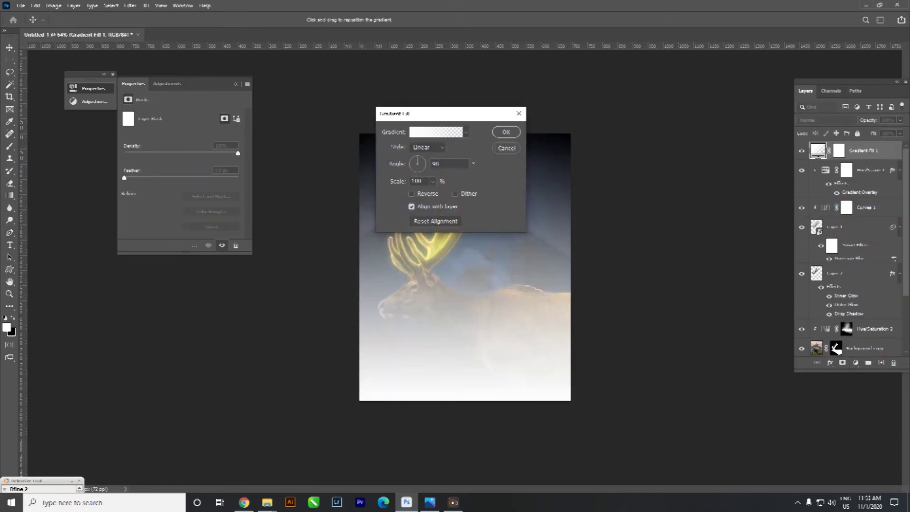
pyautogui.click(436, 132)
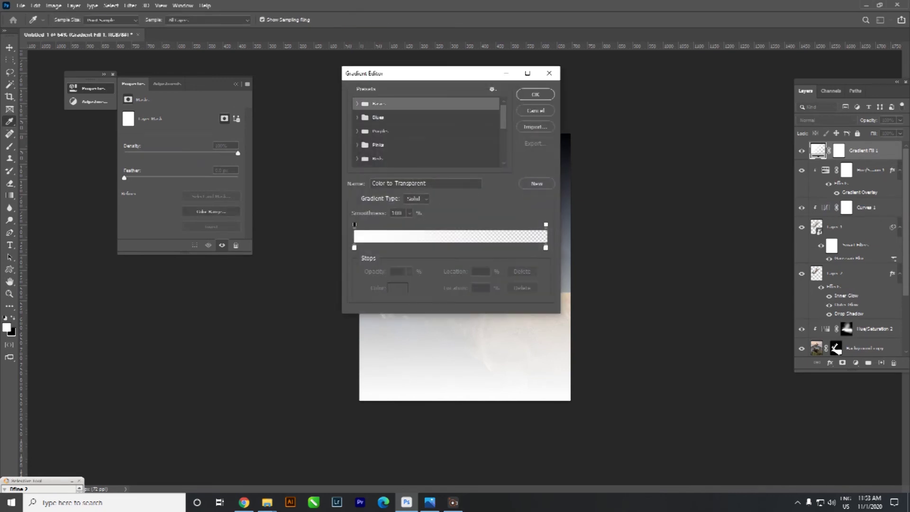
pyautogui.click(357, 104)
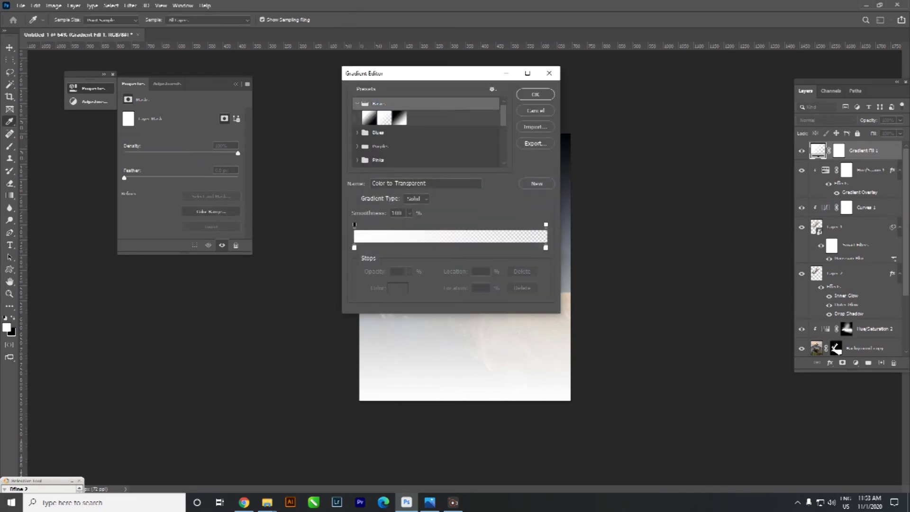
pyautogui.click(369, 118)
pyautogui.press('Return')
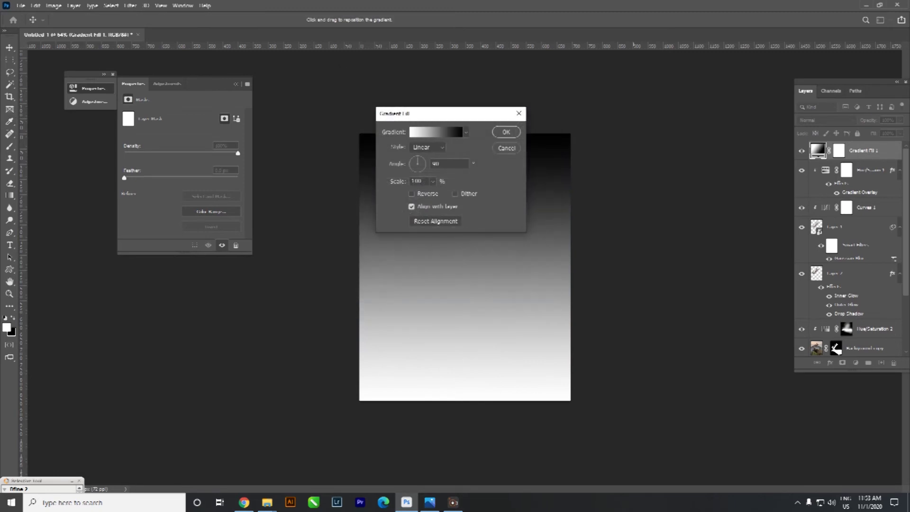
# Make the gradient fill Radial and set the layer's blend mode to Multiply
pyautogui.hotkey('alt', 'Down')
pyautogui.press('Down')
pyautogui.press('Return')
pyautogui.moveTo(445, 113); pyautogui.dragTo(515, 116)
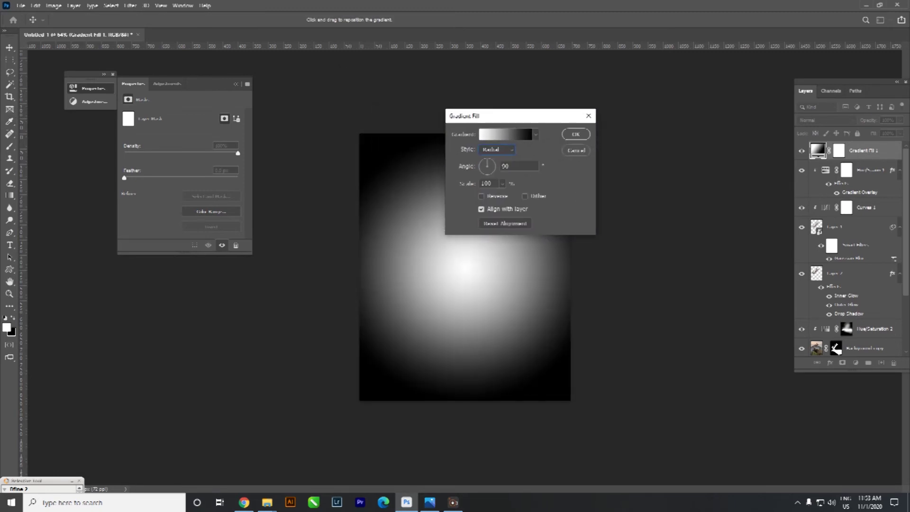
pyautogui.click(576, 134)
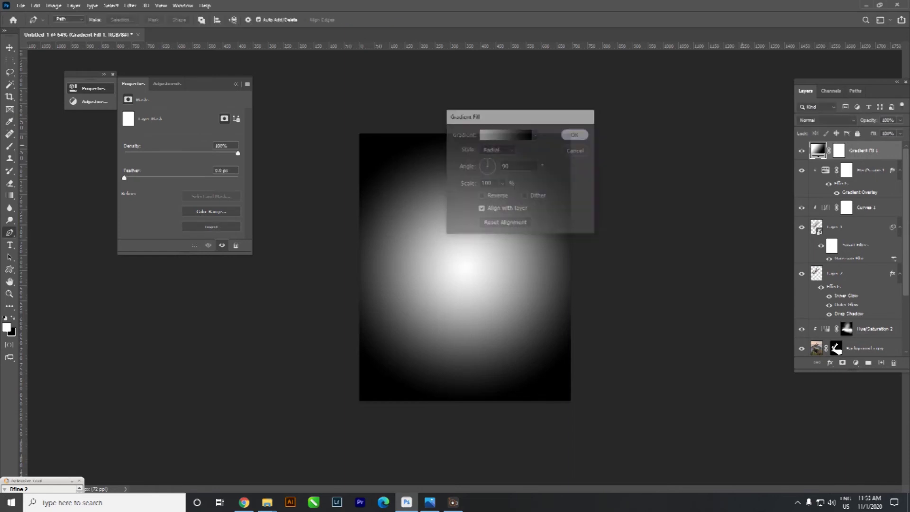
pyautogui.click(827, 120)
pyautogui.press('Down')
pyautogui.press('Down')
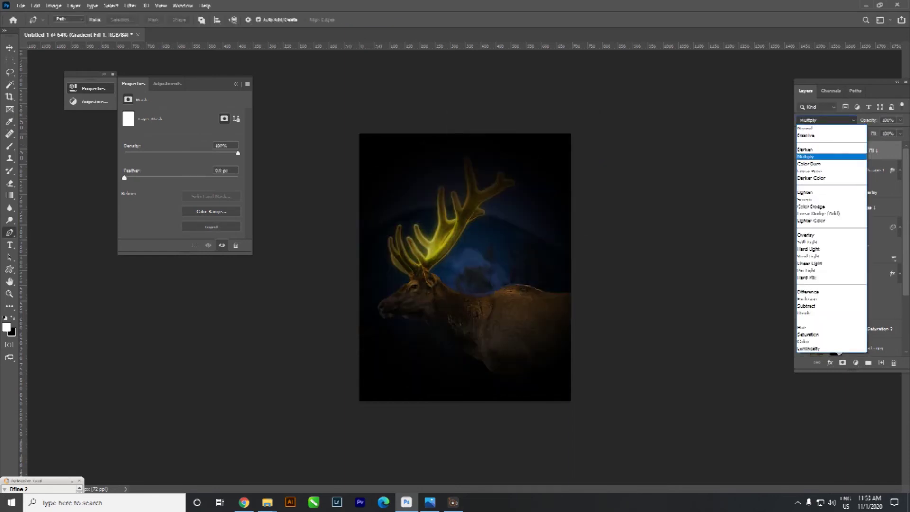
pyautogui.press('Return')
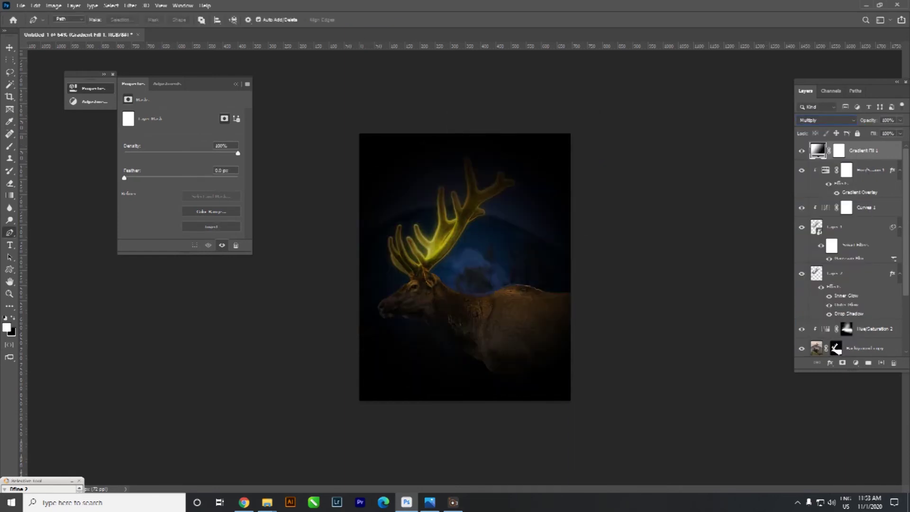
# Paint black on Gradient Fill 1's mask over the antlers and the elk's back
pyautogui.hotkey('ctrl', '\\')
pyautogui.press('b')
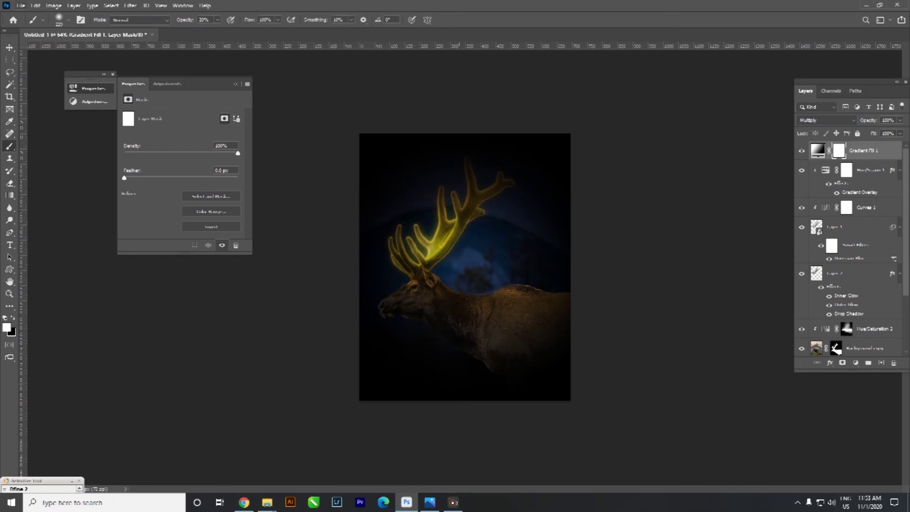
pyautogui.press('x')
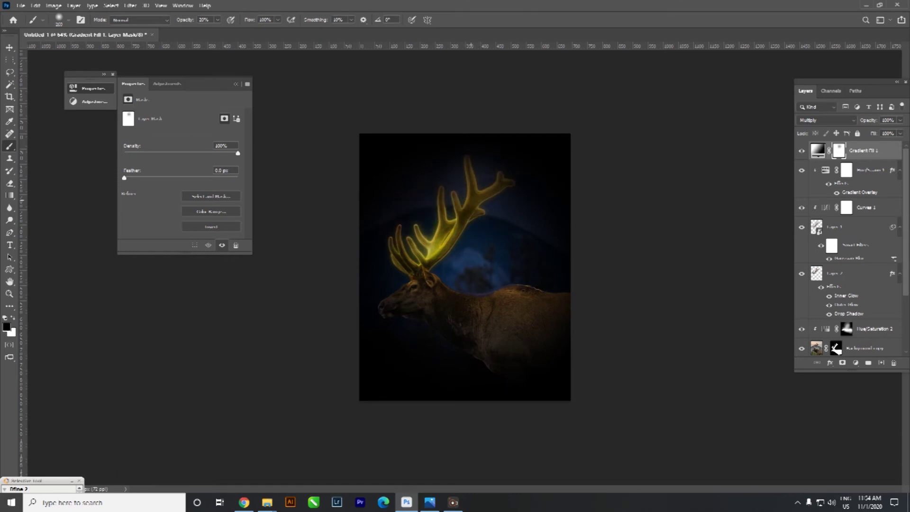
pyautogui.moveTo(429, 234); pyautogui.dragTo(394, 261)
pyautogui.moveTo(493, 187); pyautogui.dragTo(509, 174)
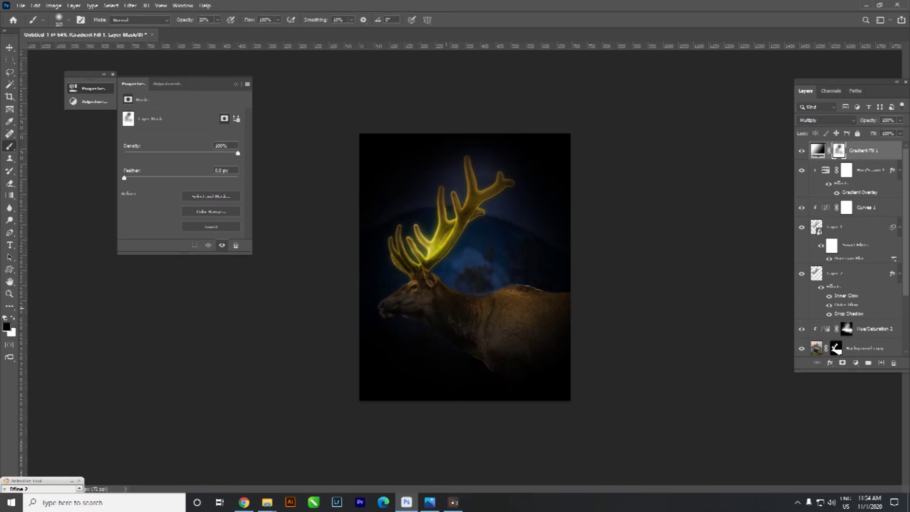
pyautogui.click(547, 316)
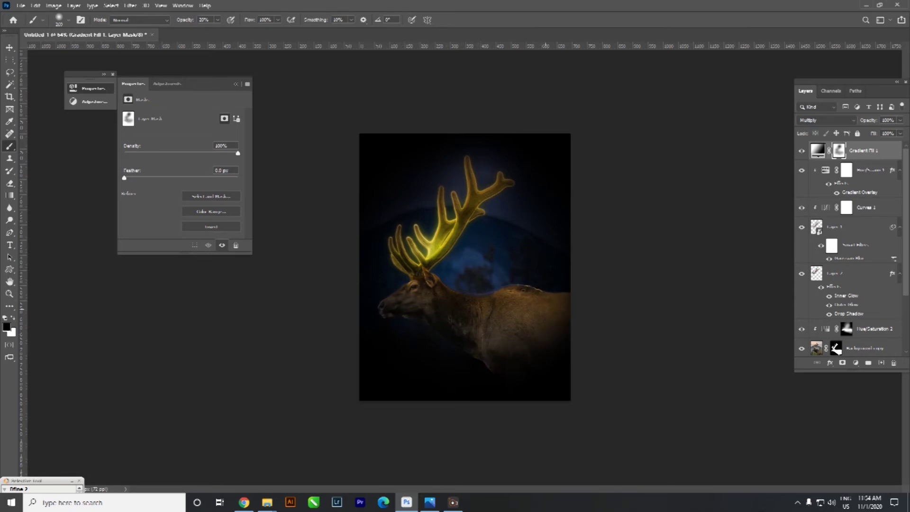
pyautogui.moveTo(497, 344)
pyautogui.mouseDown()
pyautogui.moveTo(489, 365)
pyautogui.moveTo(555, 346)
pyautogui.mouseUp()
pyautogui.click(552, 316)
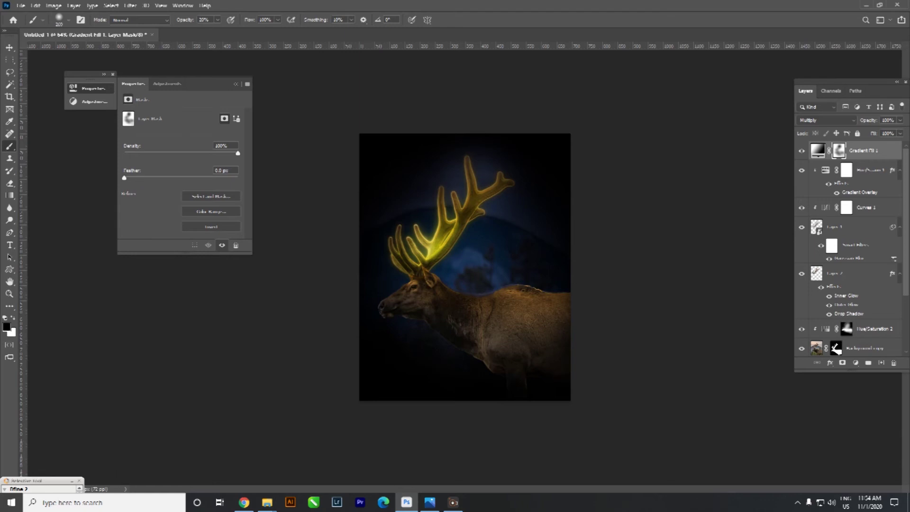
pyautogui.scroll(-1, 849, 246)
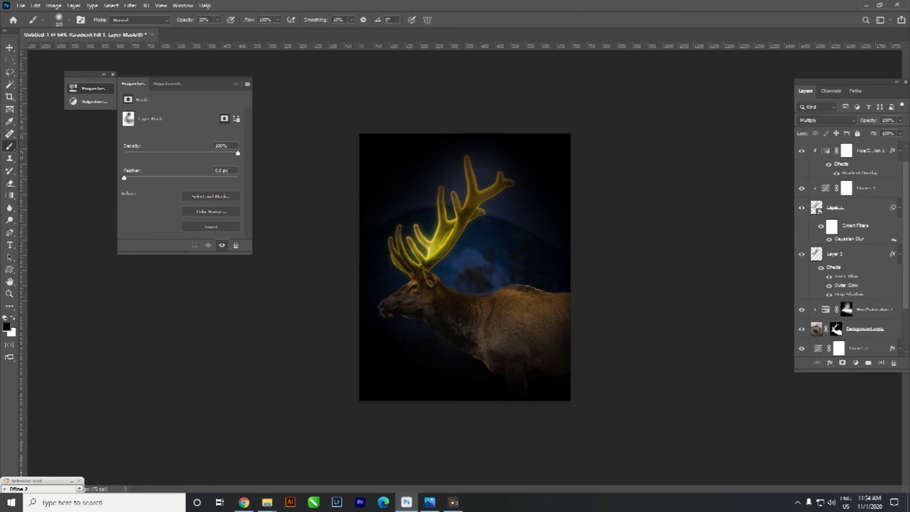
# Lower the Curves 2 Gradient Overlay opacity to about 31%
pyautogui.scroll(-3, 848, 247)
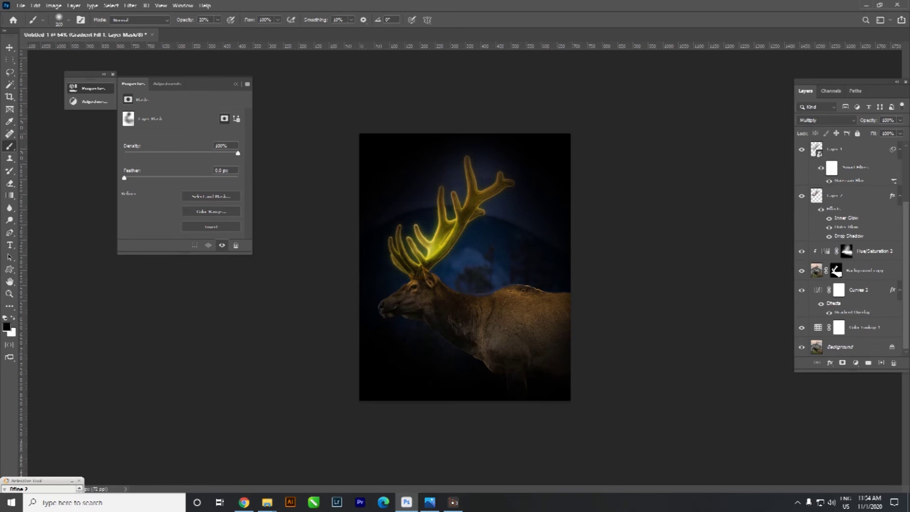
pyautogui.doubleClick(852, 312)
pyautogui.hotkey('shift', 'Down')
pyautogui.hotkey('shift', 'Down')
pyautogui.hotkey('shift', 'Down')
pyautogui.hotkey('shift', 'Down')
pyautogui.hotkey('shift', 'Down')
pyautogui.moveTo(247, 271); pyautogui.dragTo(243, 270)
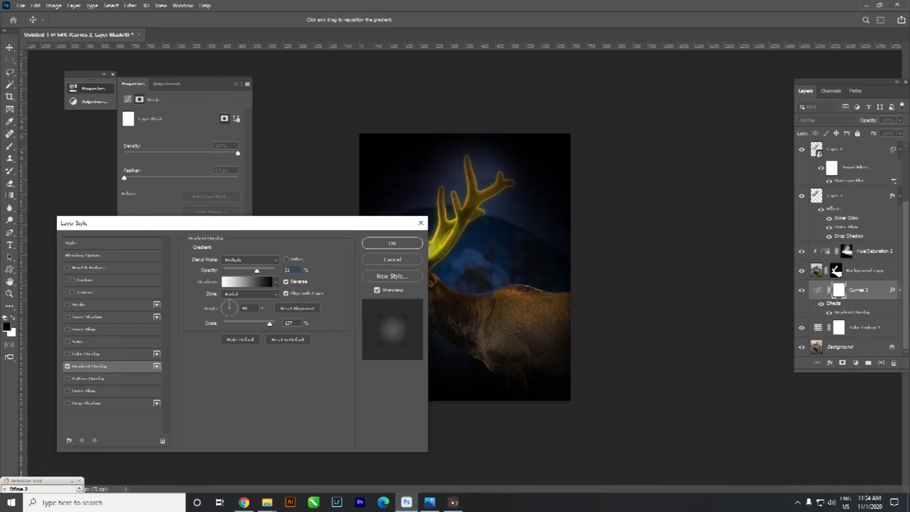
pyautogui.click(393, 243)
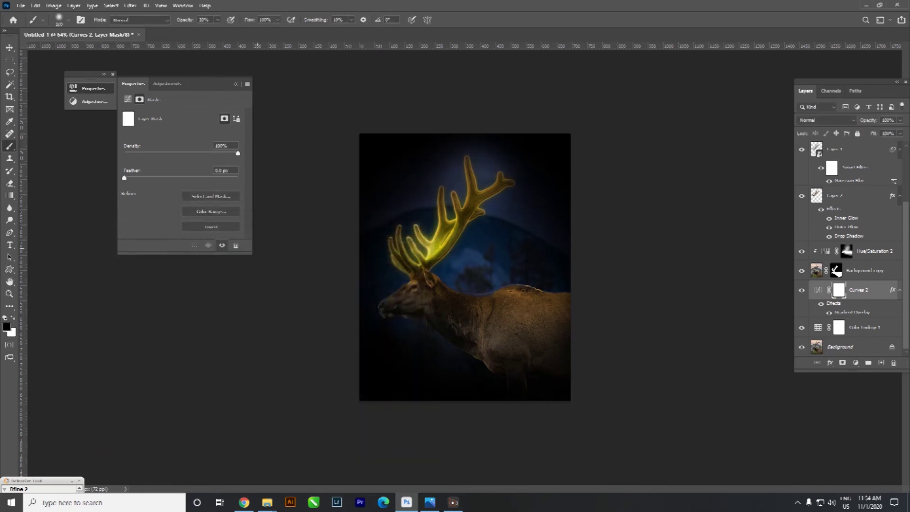
pyautogui.hotkey('ctrl', '+')
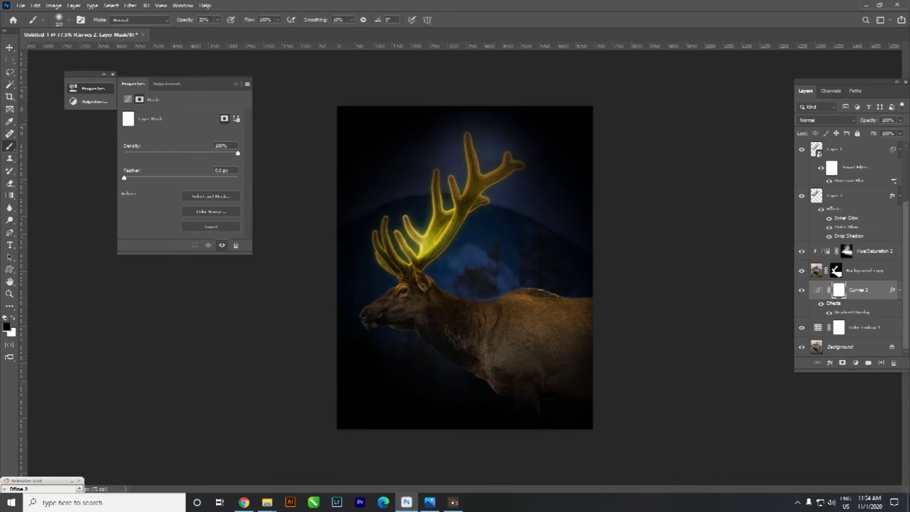
# Lift Curves 1's curve with a raised midtone point to brighten the image
pyautogui.click(843, 195)
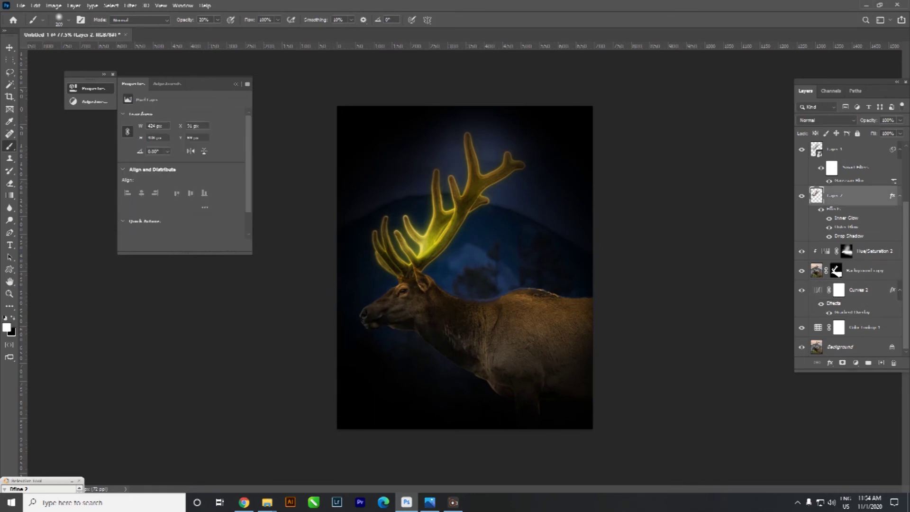
pyautogui.scroll(1, 837, 273)
pyautogui.hotkey('alt', ']')
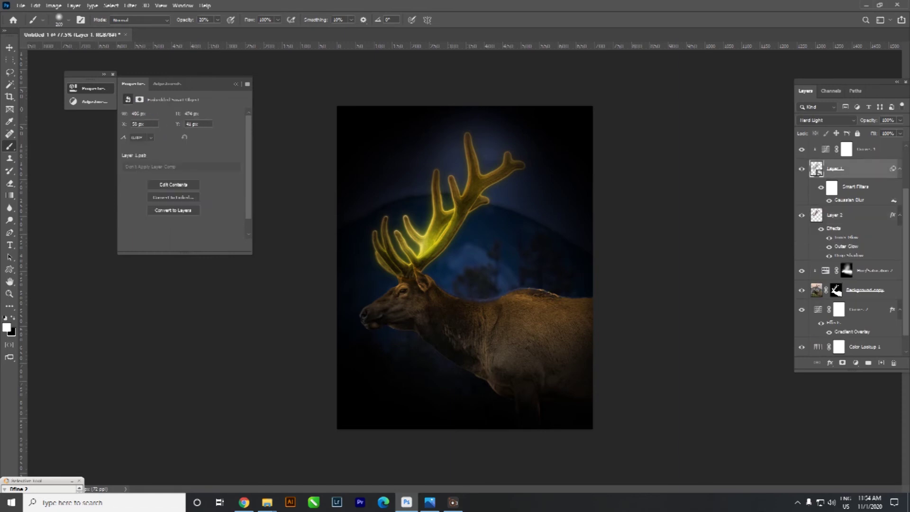
pyautogui.hotkey('alt', ']')
pyautogui.moveTo(203, 164); pyautogui.dragTo(211, 167)
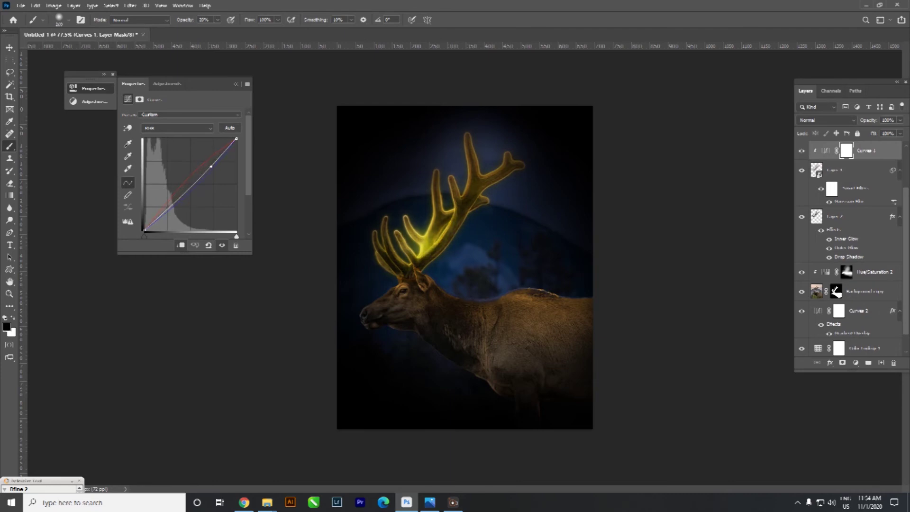
pyautogui.moveTo(212, 166); pyautogui.dragTo(212, 159)
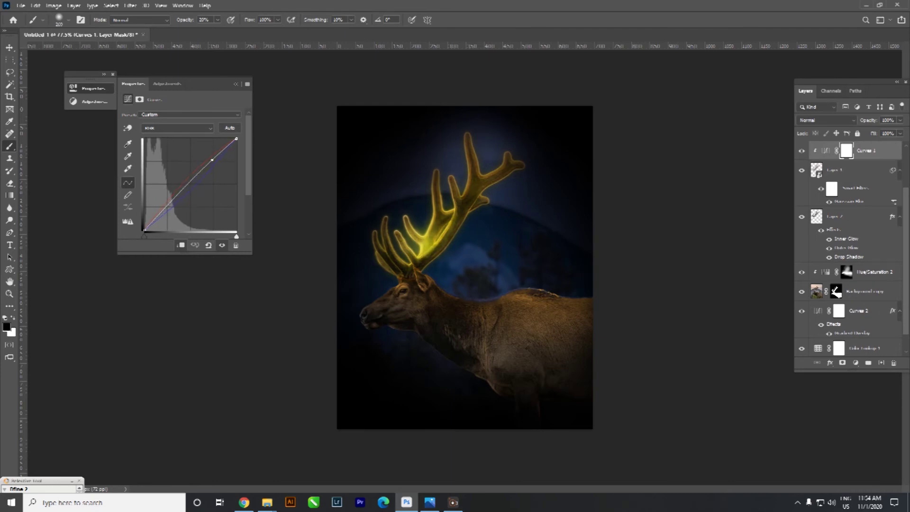
pyautogui.moveTo(189, 184); pyautogui.dragTo(189, 173)
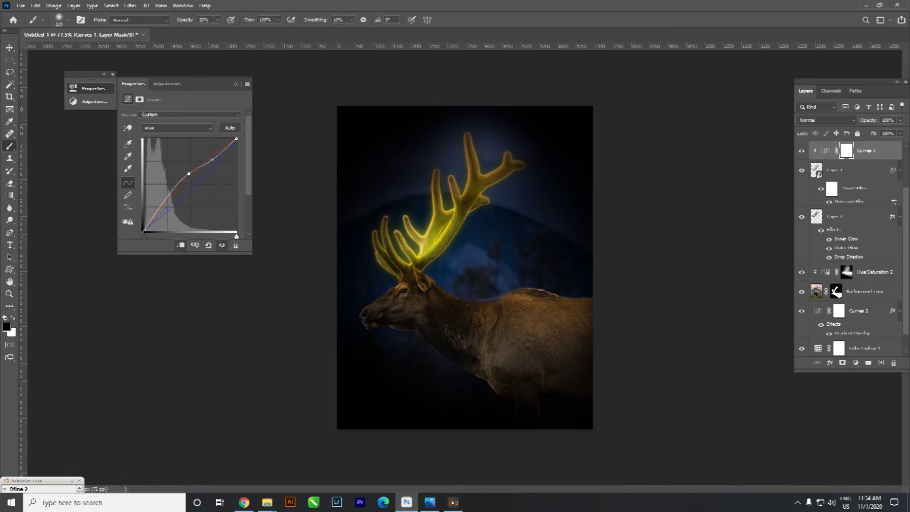
pyautogui.moveTo(144, 230); pyautogui.dragTo(147, 231)
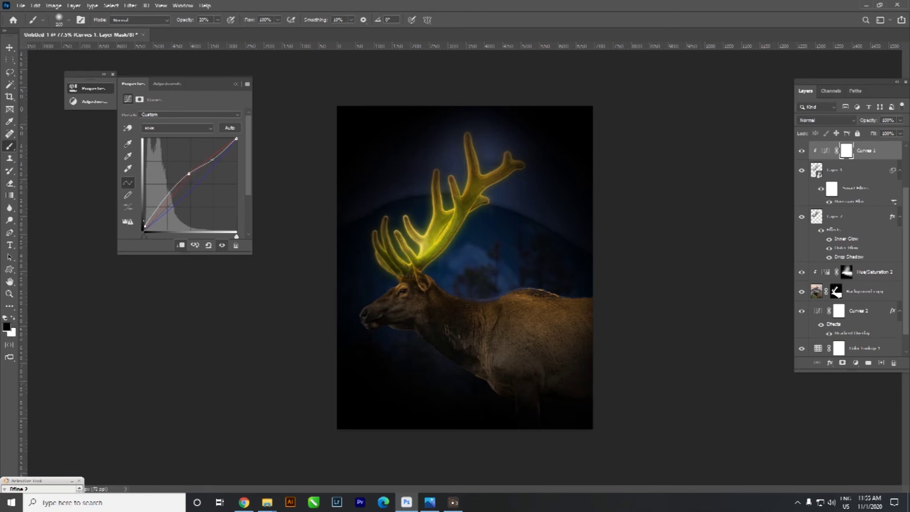
pyautogui.moveTo(189, 173); pyautogui.dragTo(219, 158)
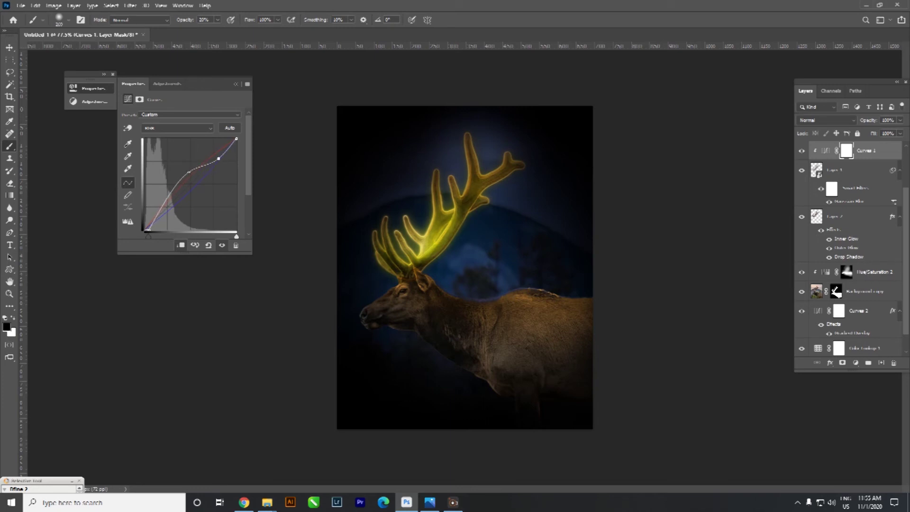
pyautogui.click(835, 216)
pyautogui.scroll(-3, 465, 268)
# Raise the Hue/Saturation 2 saturation to about 58
pyautogui.scroll(-2, 465, 268)
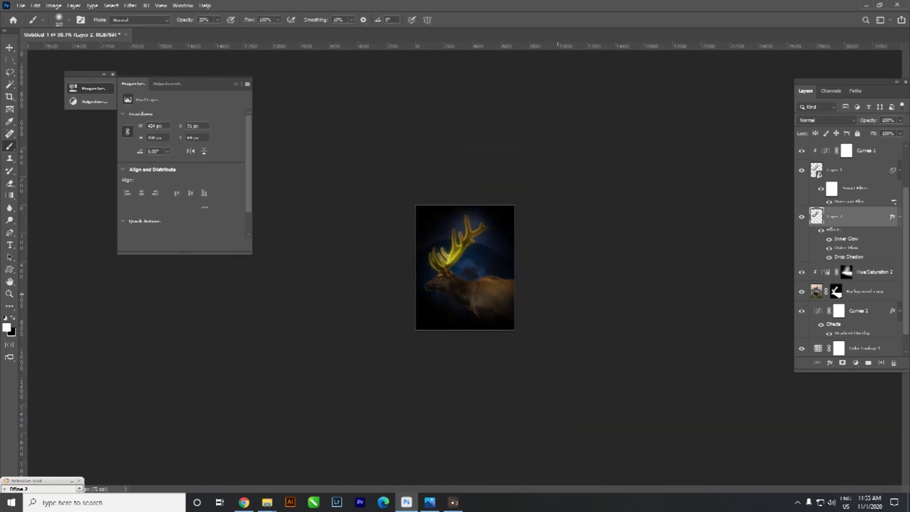
pyautogui.scroll(2, 466, 267)
pyautogui.scroll(3, 465, 267)
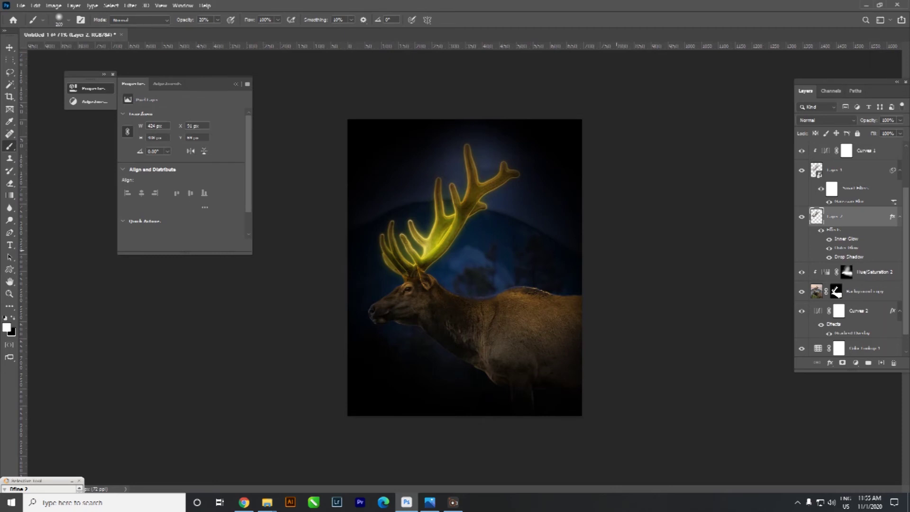
pyautogui.scroll(2, 508, 264)
pyautogui.scroll(2, 508, 265)
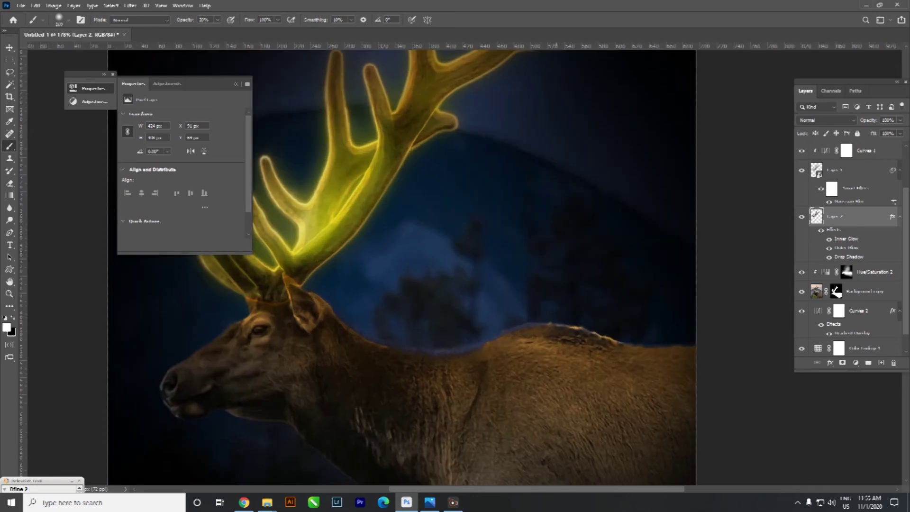
pyautogui.scroll(-2, 507, 265)
pyautogui.scroll(-2, 507, 264)
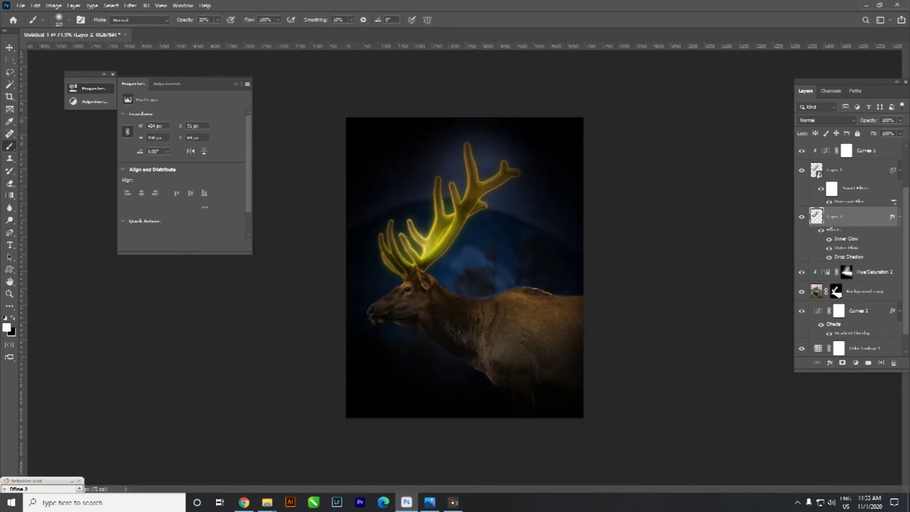
pyautogui.click(847, 272)
pyautogui.moveTo(202, 171)
pyautogui.mouseDown()
pyautogui.moveTo(231, 170)
pyautogui.moveTo(194, 171)
pyautogui.moveTo(236, 170)
pyautogui.mouseUp()
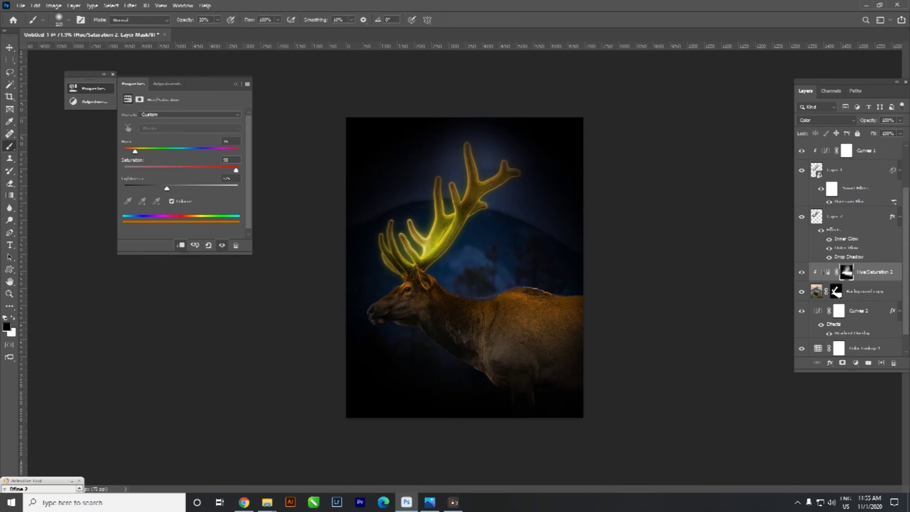
# Set Hue/Saturation 1's antler tint to saturation 100, hue toward golden orange, lightness about +7
pyautogui.scroll(1, 848, 246)
pyautogui.scroll(1, 848, 247)
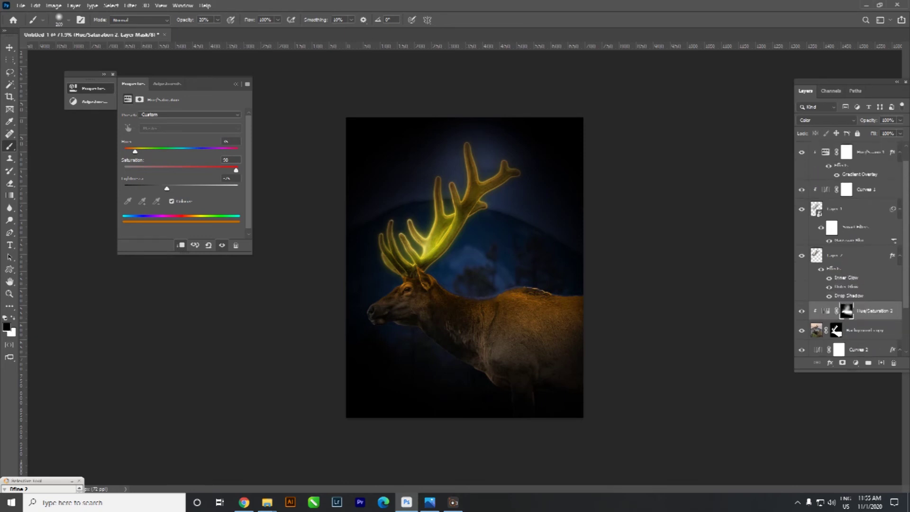
pyautogui.click(837, 175)
pyautogui.click(847, 152)
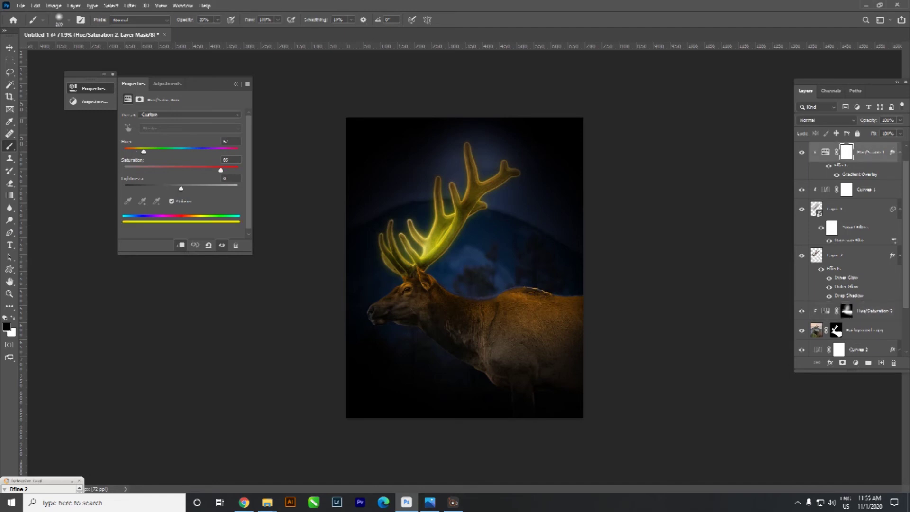
pyautogui.moveTo(180, 188); pyautogui.dragTo(183, 188)
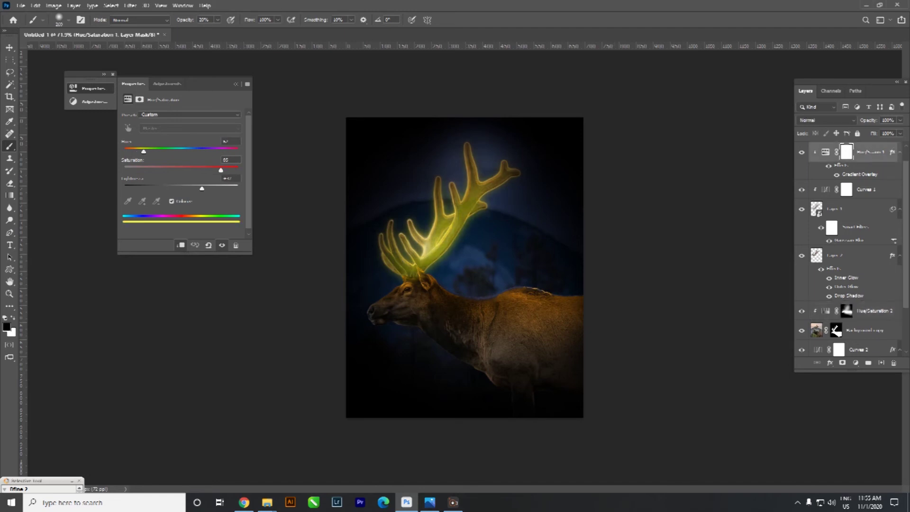
pyautogui.moveTo(220, 170); pyautogui.dragTo(238, 170)
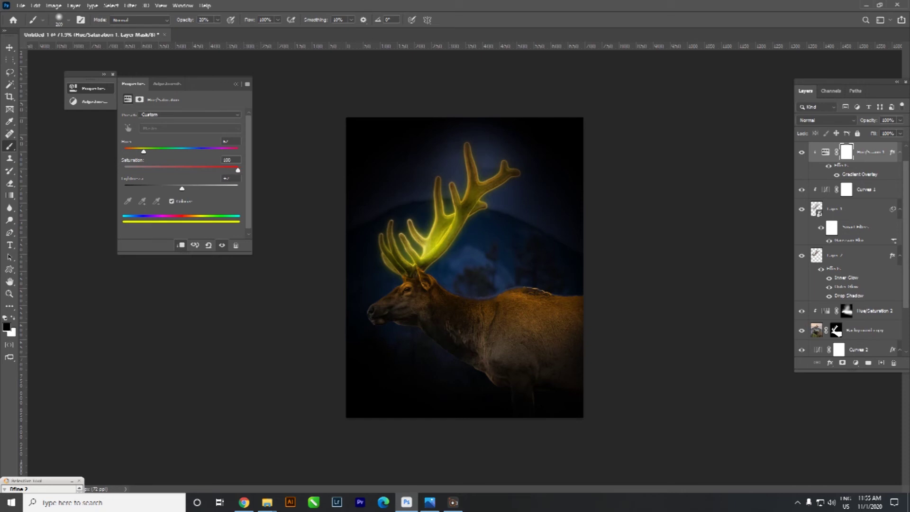
pyautogui.moveTo(143, 151); pyautogui.dragTo(141, 151)
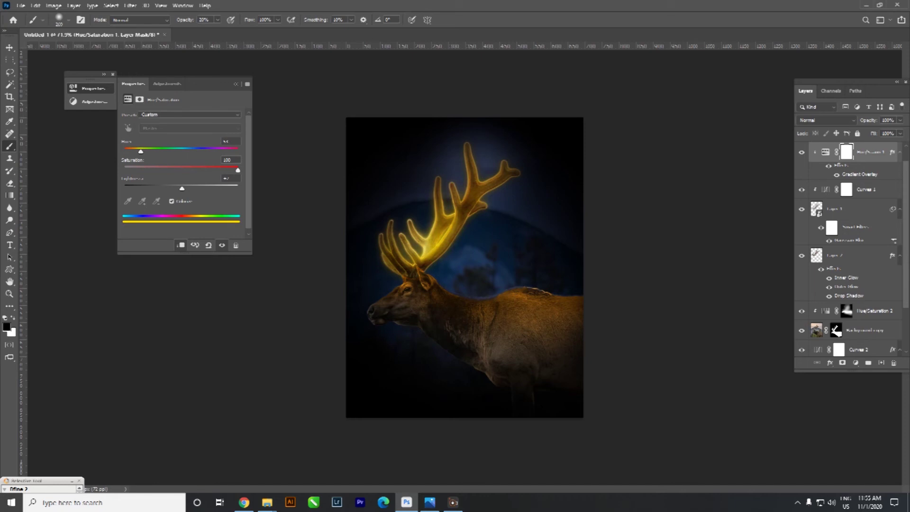
pyautogui.moveTo(182, 188); pyautogui.dragTo(177, 188)
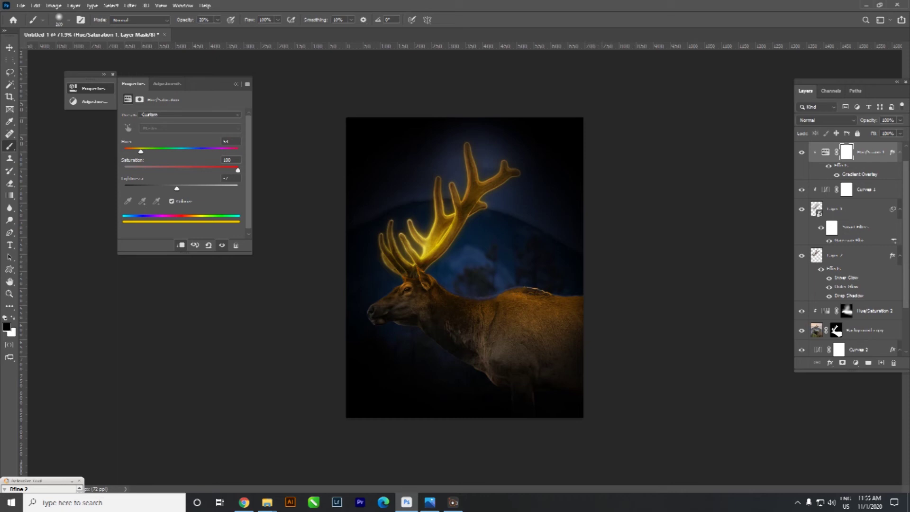
pyautogui.hotkey('ctrl', 'z')
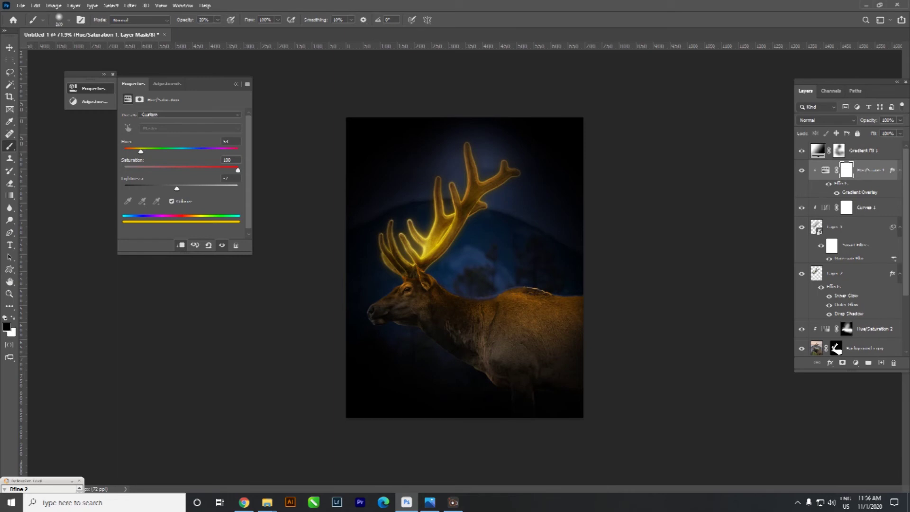
# Add a Levels adjustment that deepens shadows and pulls the white input down to about 170
pyautogui.click(831, 363)
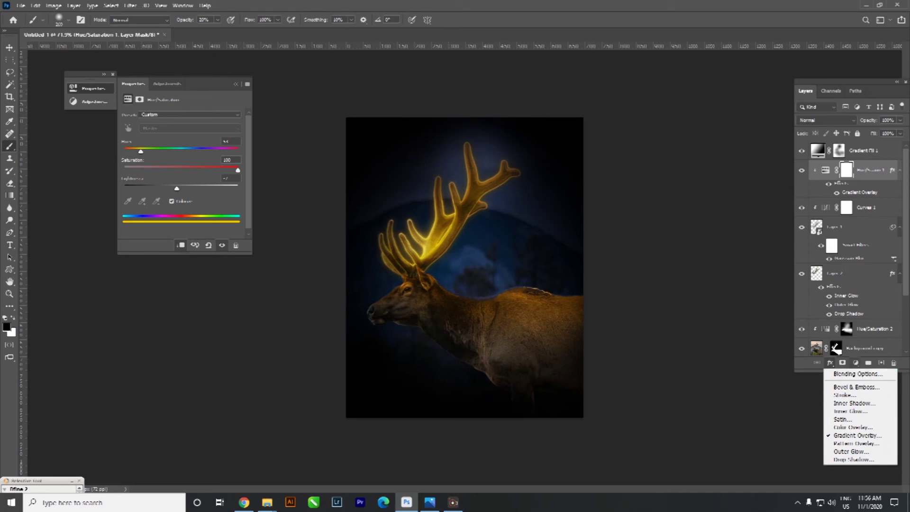
pyautogui.click(856, 363)
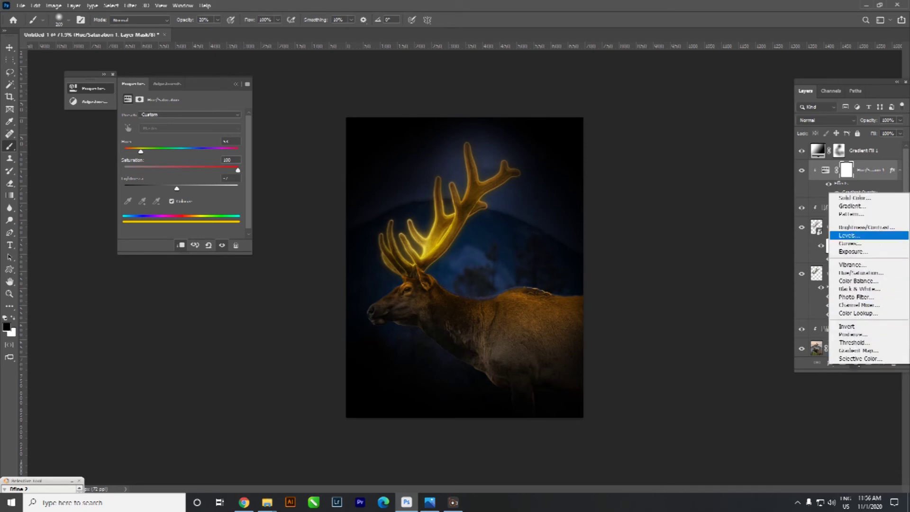
pyautogui.click(849, 235)
pyautogui.moveTo(188, 184); pyautogui.dragTo(193, 184)
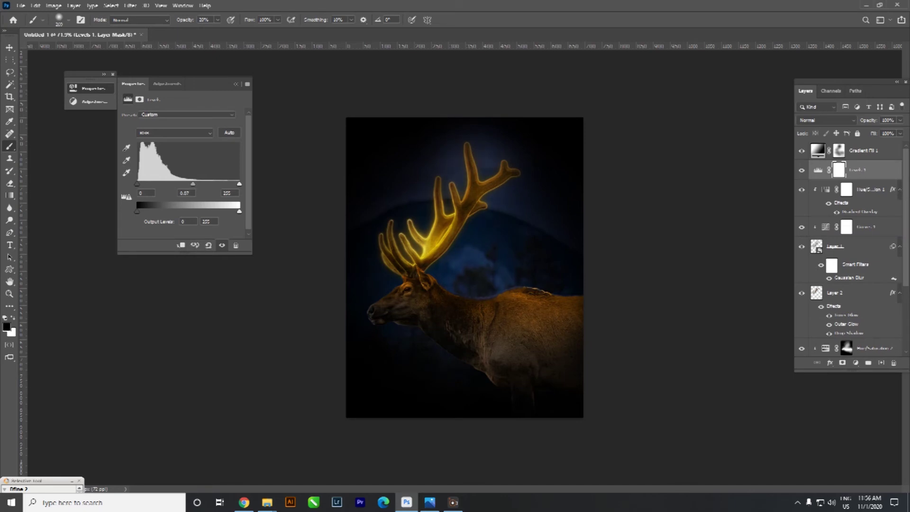
pyautogui.moveTo(239, 184)
pyautogui.mouseDown()
pyautogui.moveTo(217, 184)
pyautogui.moveTo(225, 184)
pyautogui.mouseUp()
pyautogui.moveTo(137, 184); pyautogui.dragTo(187, 184)
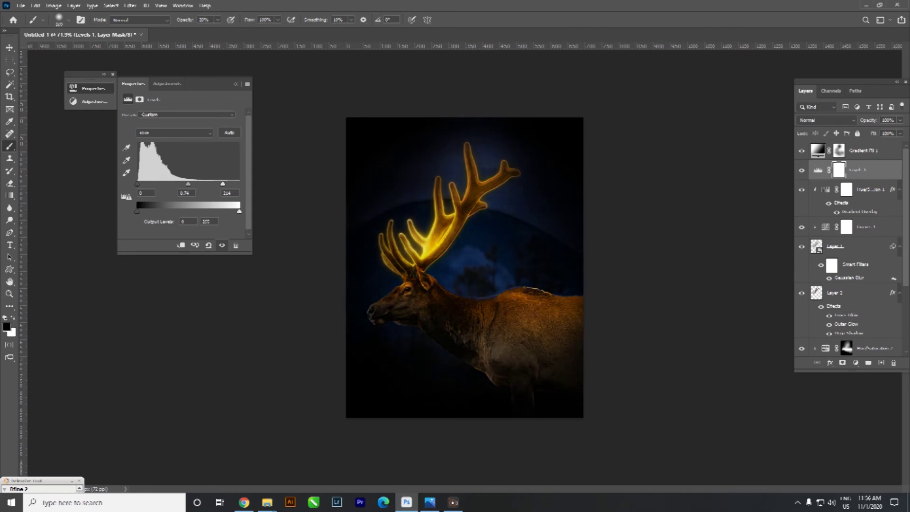
pyautogui.moveTo(223, 184); pyautogui.dragTo(210, 184)
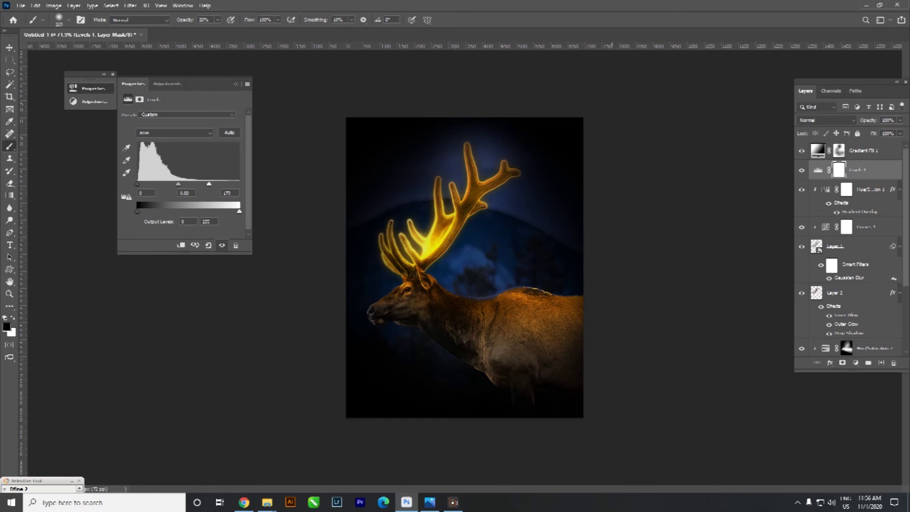
pyautogui.hotkey('ctrl', '2')
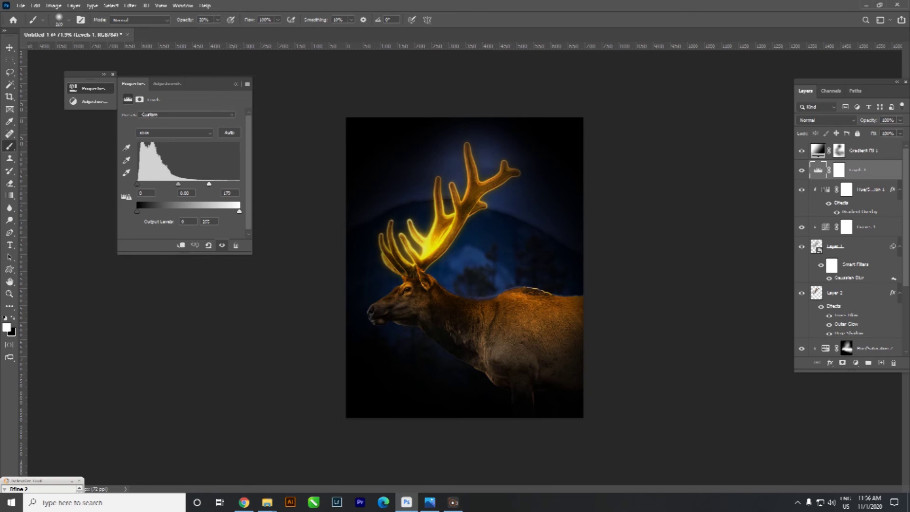
# Add a new empty layer above Hue/Saturation 2 and pick yellow as the paint colour
pyautogui.click(835, 292)
pyautogui.scroll(-1, 837, 331)
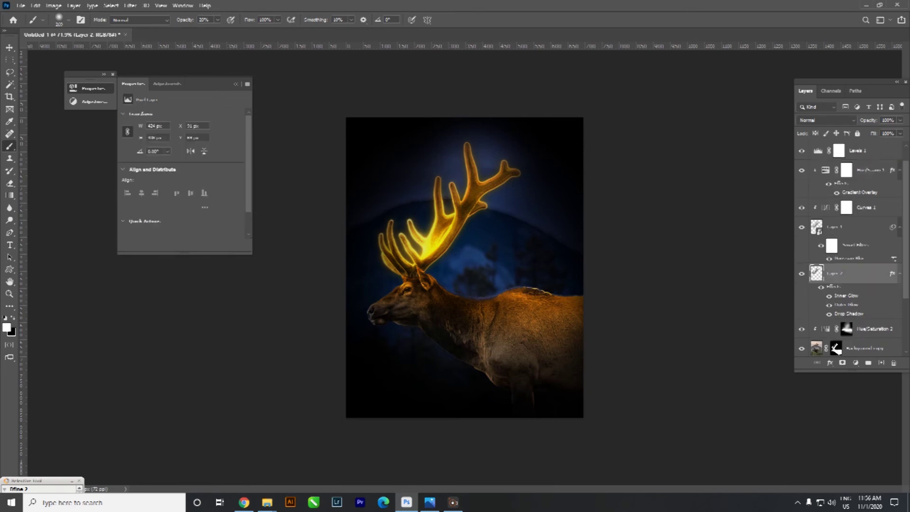
pyautogui.click(847, 329)
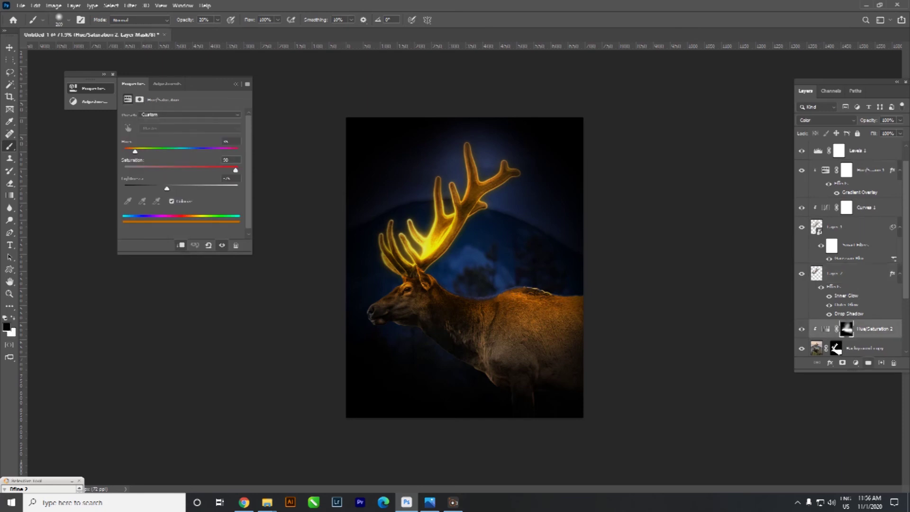
pyautogui.click(881, 363)
pyautogui.press('x')
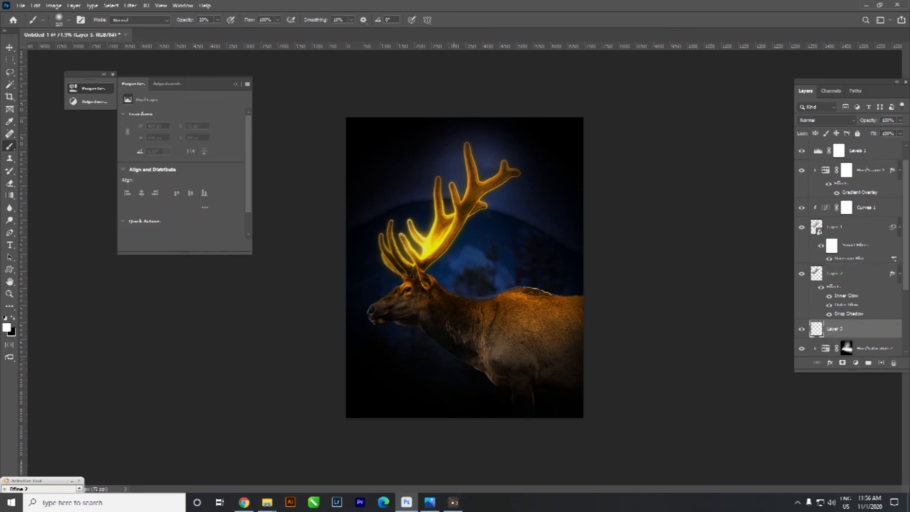
pyautogui.keyDown('alt'); pyautogui.click(422, 245); pyautogui.keyUp('alt')
# Paint first soft yellow glow dabs around the antler tips and base, then re-pick bright yellow
pyautogui.click(469, 174)
pyautogui.hotkey('ctrl', 'z')
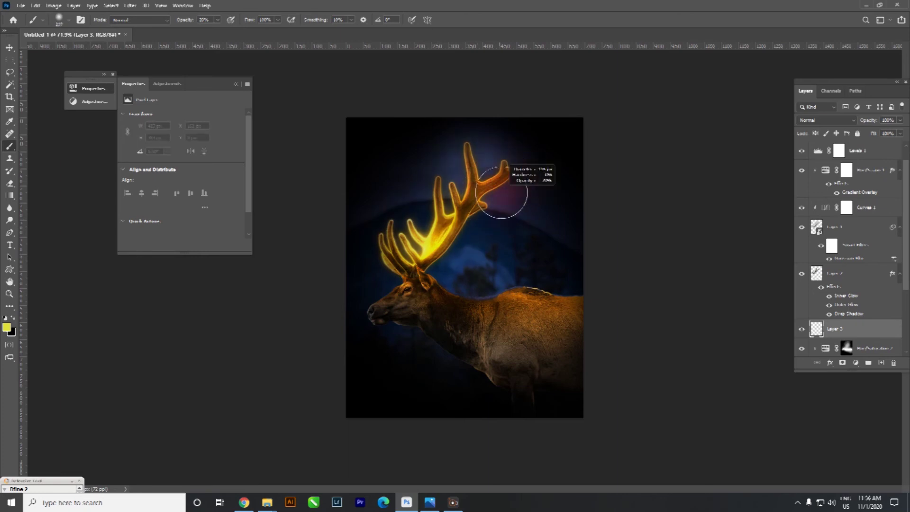
pyautogui.click(495, 197)
pyautogui.moveTo(471, 221); pyautogui.dragTo(424, 266)
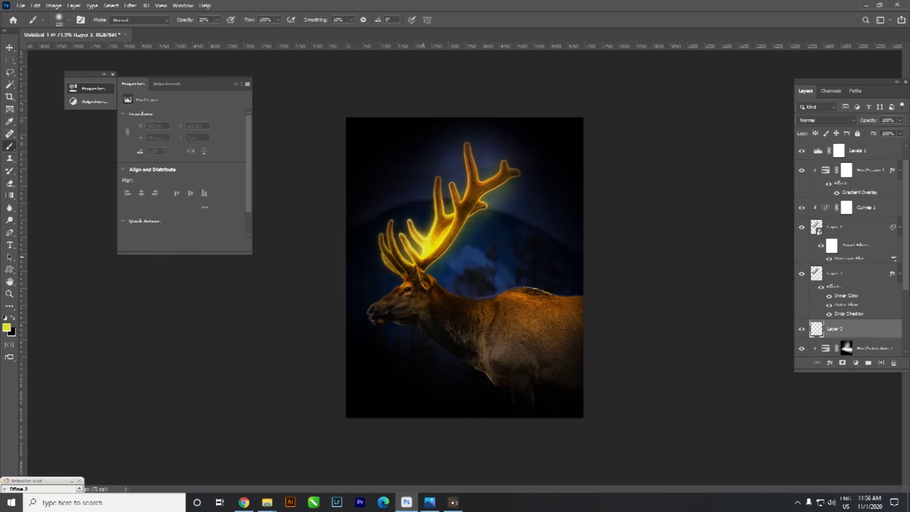
pyautogui.keyDown('alt'); pyautogui.click(474, 308); pyautogui.keyUp('alt')
pyautogui.hotkey('ctrl', 'z')
pyautogui.hotkey('ctrl', 'shift', 'z')
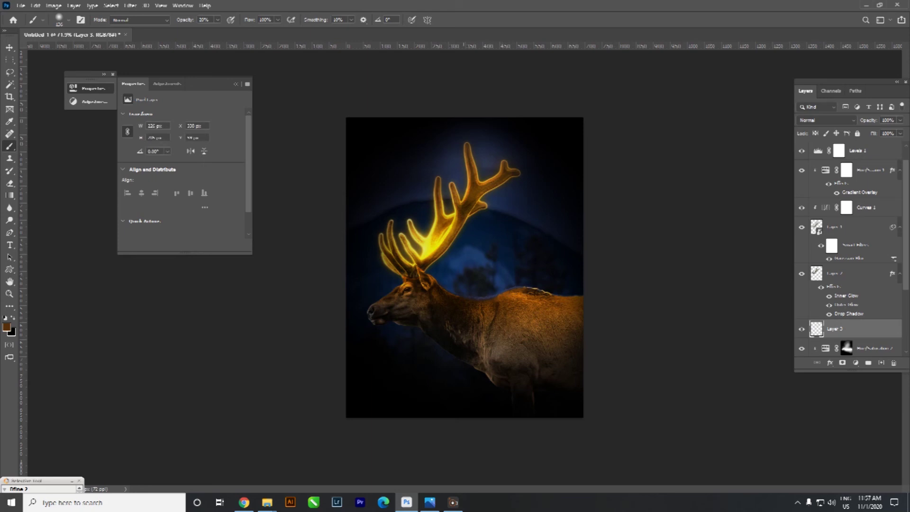
pyautogui.keyDown('alt'); pyautogui.click(429, 244); pyautogui.keyUp('alt')
# Paint yellow glow strokes down the antler tines from tips to base
pyautogui.moveTo(464, 148)
pyautogui.mouseDown()
pyautogui.moveTo(449, 250)
pyautogui.moveTo(427, 279)
pyautogui.mouseUp()
pyautogui.moveTo(450, 207)
pyautogui.mouseDown()
pyautogui.moveTo(465, 232)
pyautogui.moveTo(420, 256)
pyautogui.mouseUp()
pyautogui.moveTo(465, 192); pyautogui.dragTo(485, 175)
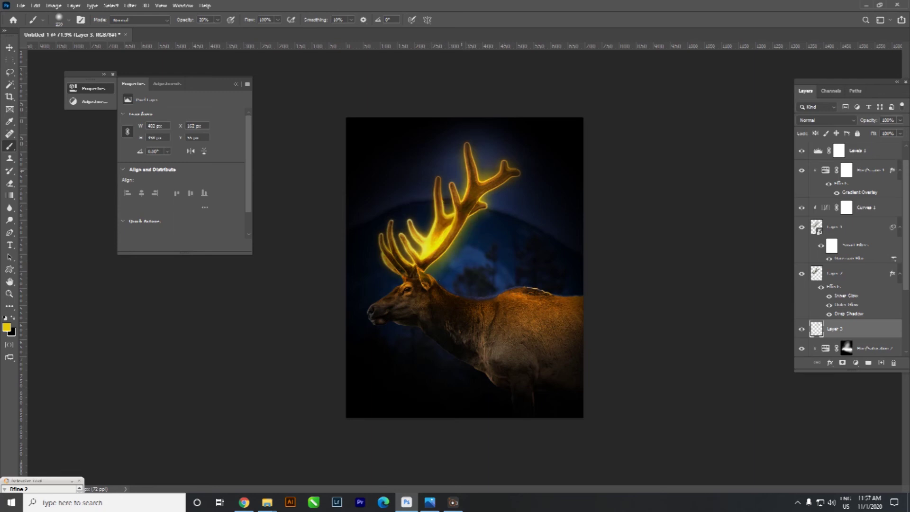
pyautogui.moveTo(488, 157); pyautogui.dragTo(425, 227)
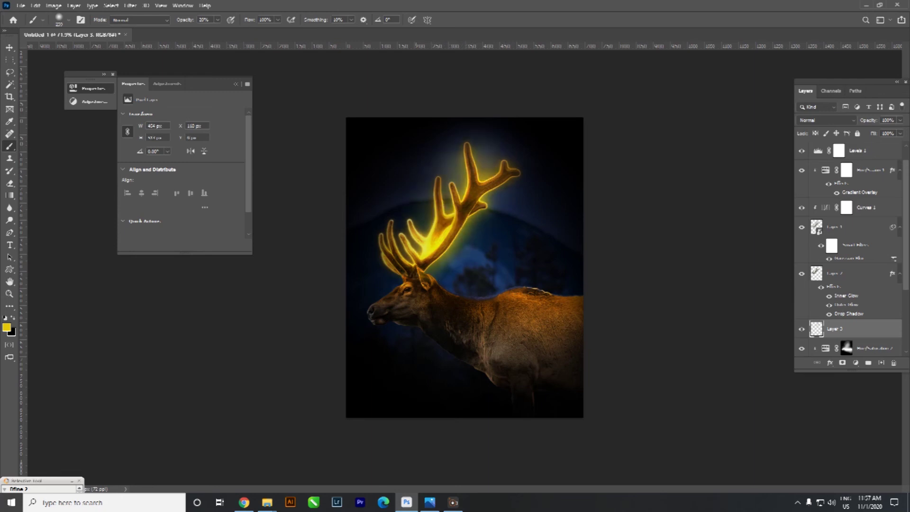
pyautogui.moveTo(399, 275); pyautogui.dragTo(415, 230)
pyautogui.moveTo(446, 189); pyautogui.dragTo(417, 235)
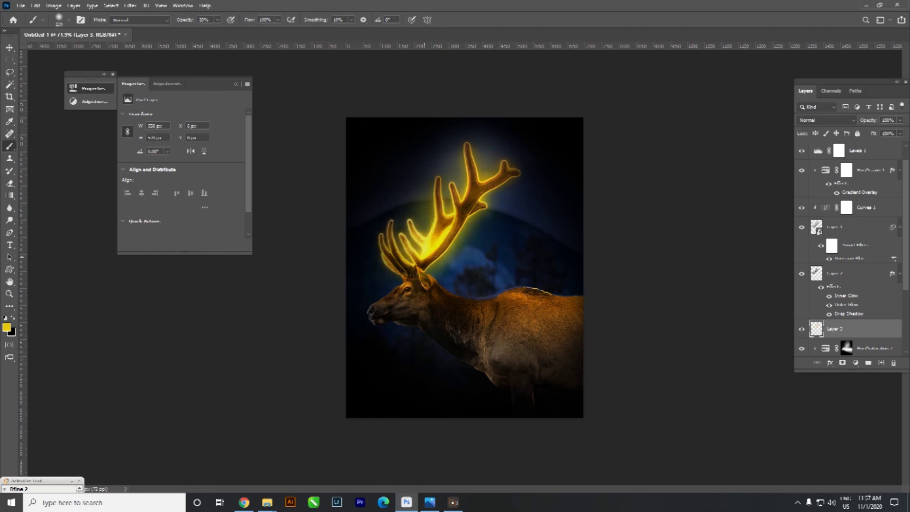
# Strengthen the yellow glow on the lower antler, tips and main beam
pyautogui.scroll(-5, 465, 267)
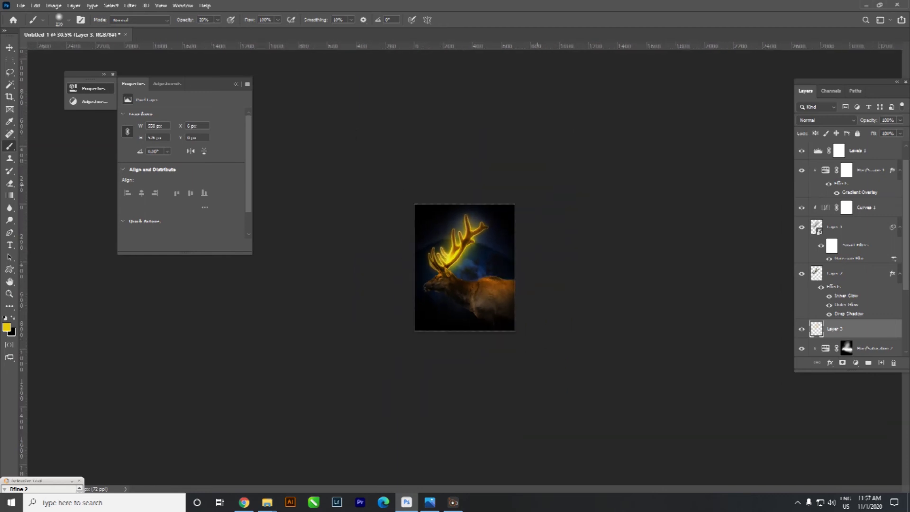
pyautogui.scroll(2, 464, 268)
pyautogui.scroll(2, 465, 268)
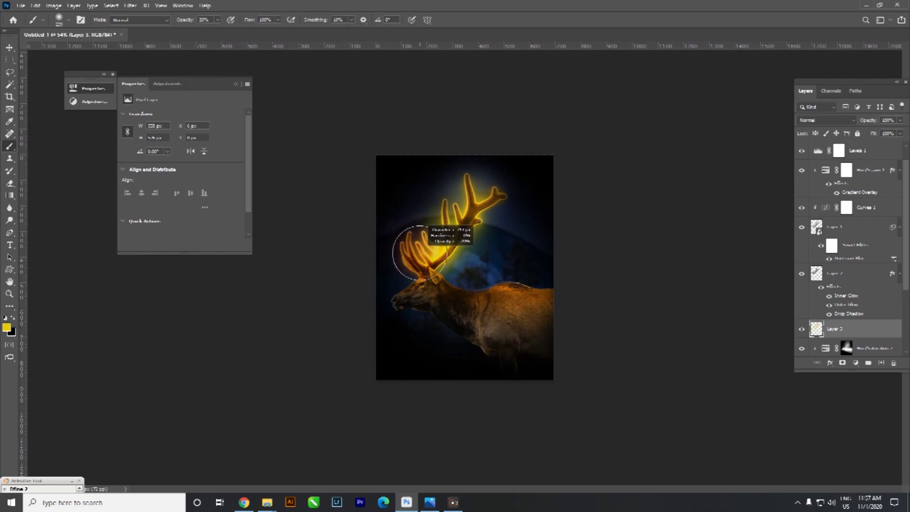
pyautogui.moveTo(404, 237)
pyautogui.mouseDown()
pyautogui.moveTo(419, 256)
pyautogui.moveTo(477, 229)
pyautogui.mouseUp()
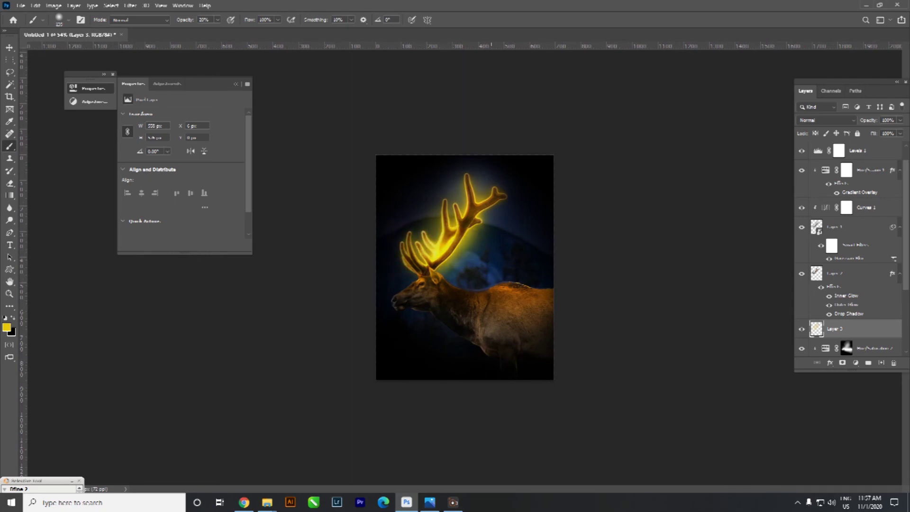
pyautogui.moveTo(486, 192); pyautogui.dragTo(506, 196)
pyautogui.moveTo(467, 239); pyautogui.dragTo(433, 282)
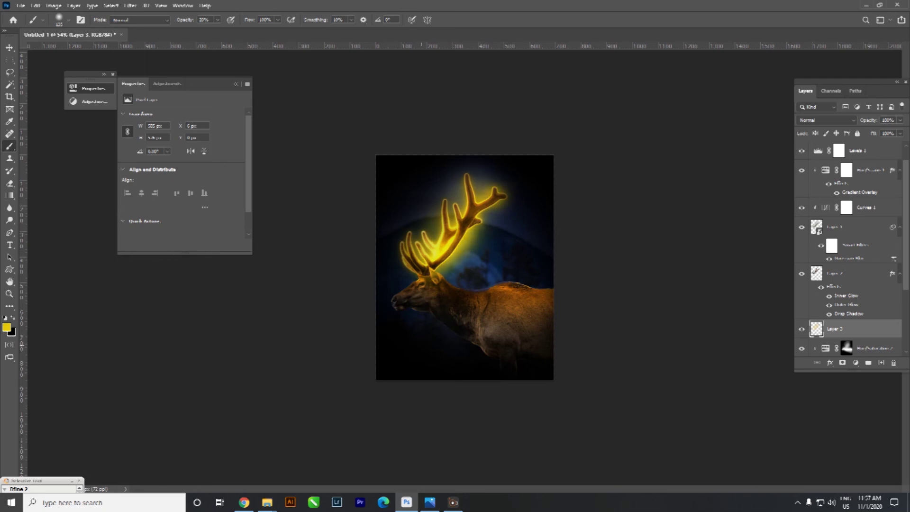
pyautogui.scroll(-2, 464, 267)
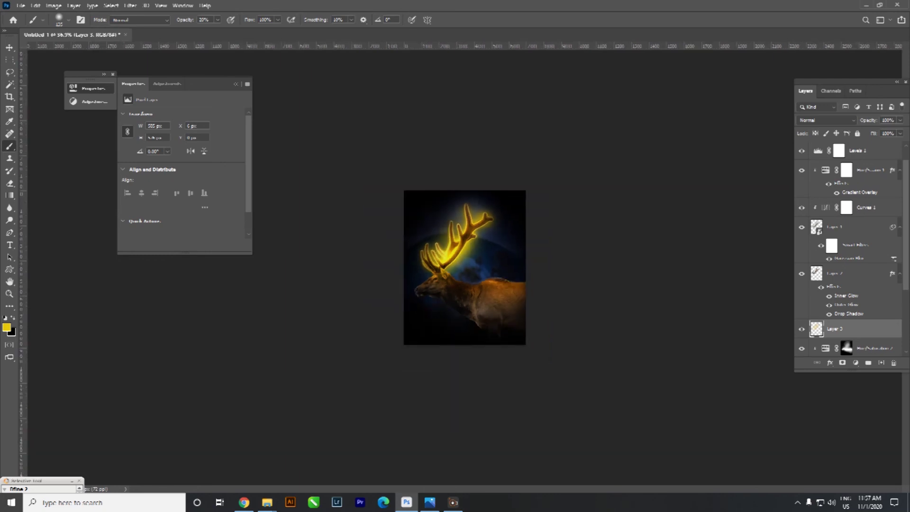
pyautogui.click(826, 120)
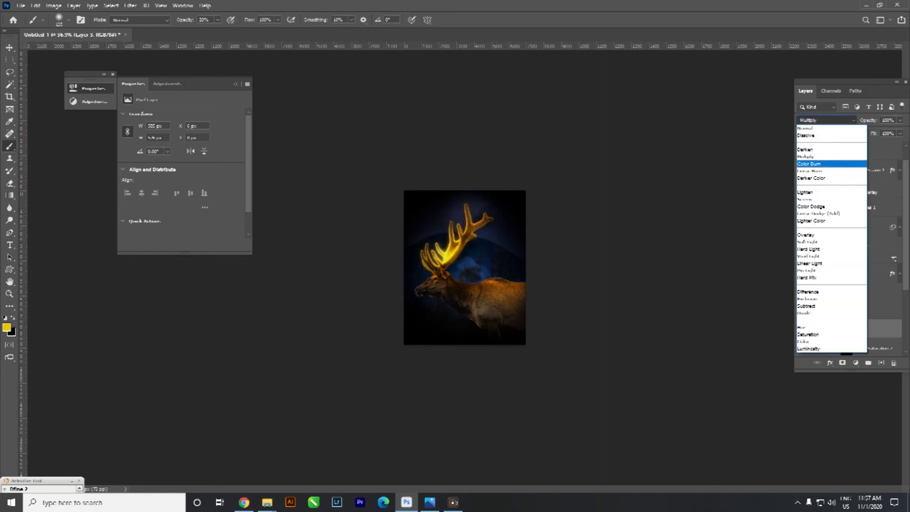
# Preview blend modes on the glow layer and settle on Hard Light
pyautogui.press('Down')
pyautogui.press('Down')
pyautogui.press('Down')
pyautogui.press('Down')
pyautogui.press('Down')
pyautogui.press('Down')
pyautogui.press('Down')
pyautogui.press('Down')
pyautogui.press('Down')
pyautogui.press('Down')
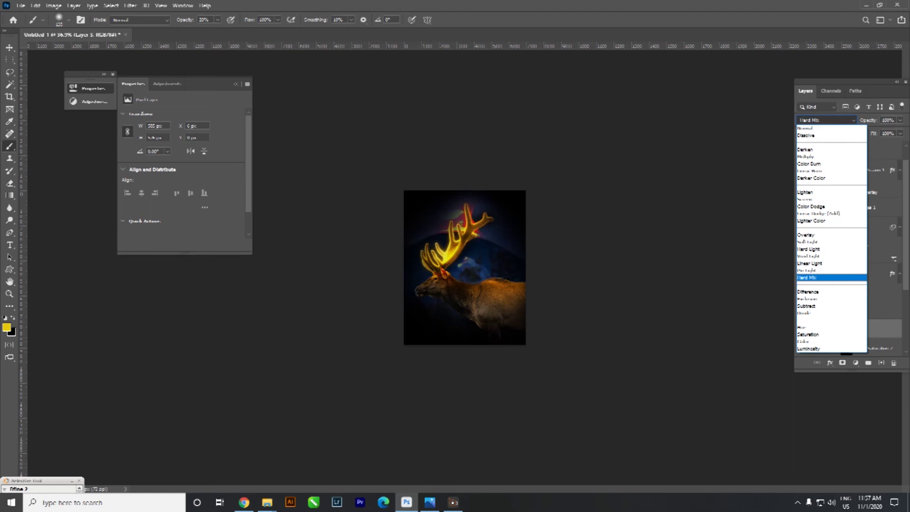
pyautogui.press('Up')
pyautogui.press('Down')
pyautogui.press('Down')
pyautogui.press('Down')
pyautogui.press('Up')
pyautogui.press('Up')
pyautogui.press('Up')
pyautogui.press('Up')
pyautogui.press('Up')
pyautogui.press('Up')
pyautogui.press('Down')
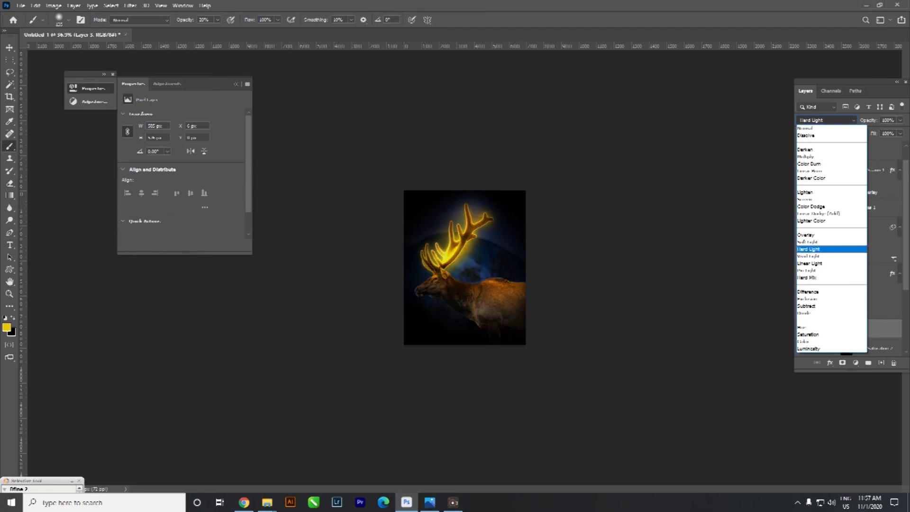
pyautogui.press('Return')
# Lower the glow layer's opacity to about 32%
pyautogui.click(901, 120)
pyautogui.moveTo(903, 132); pyautogui.dragTo(889, 131)
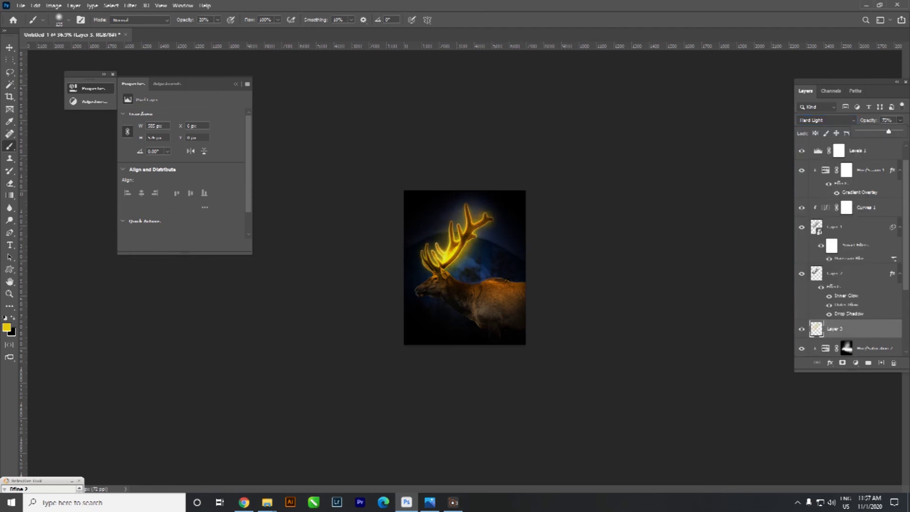
pyautogui.moveTo(889, 131); pyautogui.dragTo(867, 131)
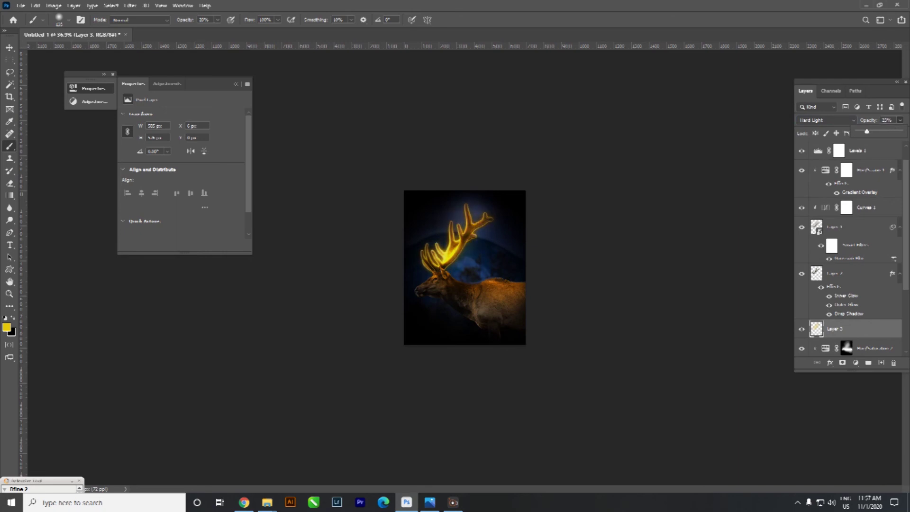
pyautogui.moveTo(867, 131); pyautogui.dragTo(871, 132)
# Switch to the Move tool (V) and zoom around to review the glowing-antler elk
pyautogui.press('v')
pyautogui.scroll(3, 465, 267)
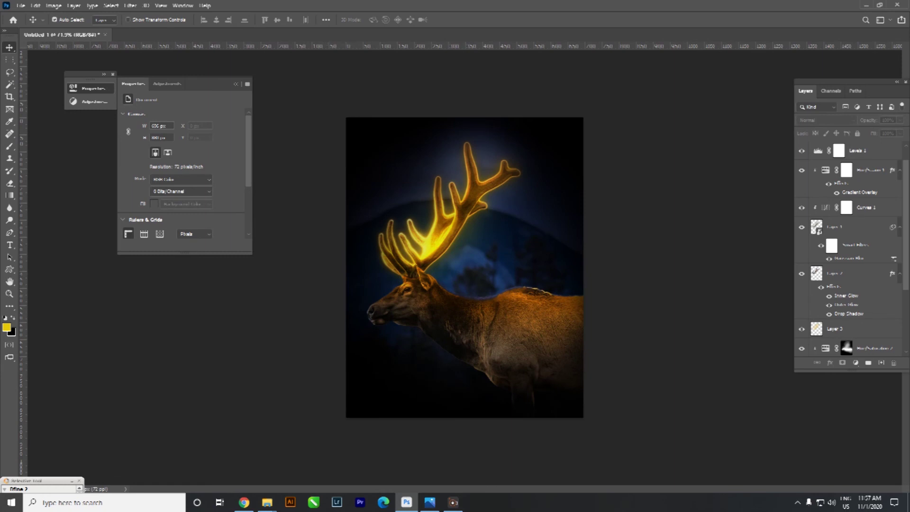
pyautogui.scroll(1, 465, 267)
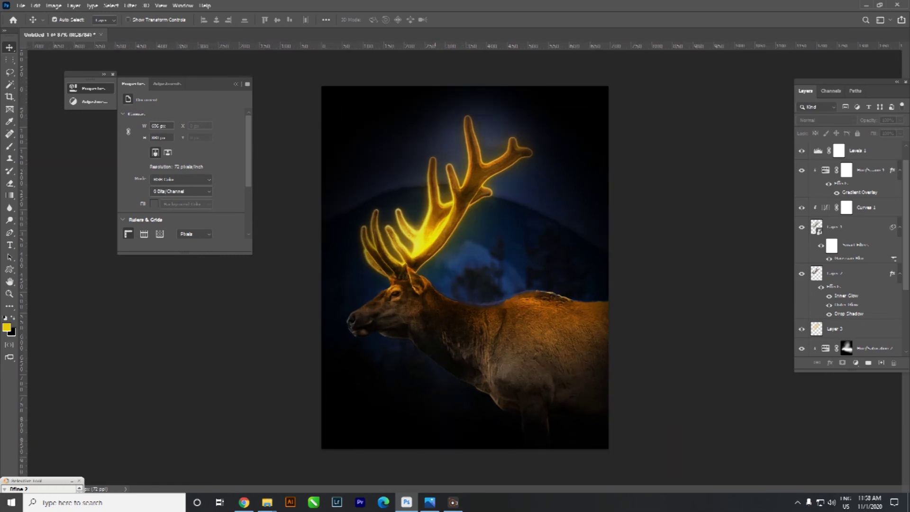
pyautogui.scroll(2, 441, 276)
pyautogui.scroll(1, 441, 277)
pyautogui.scroll(-3, 443, 278)
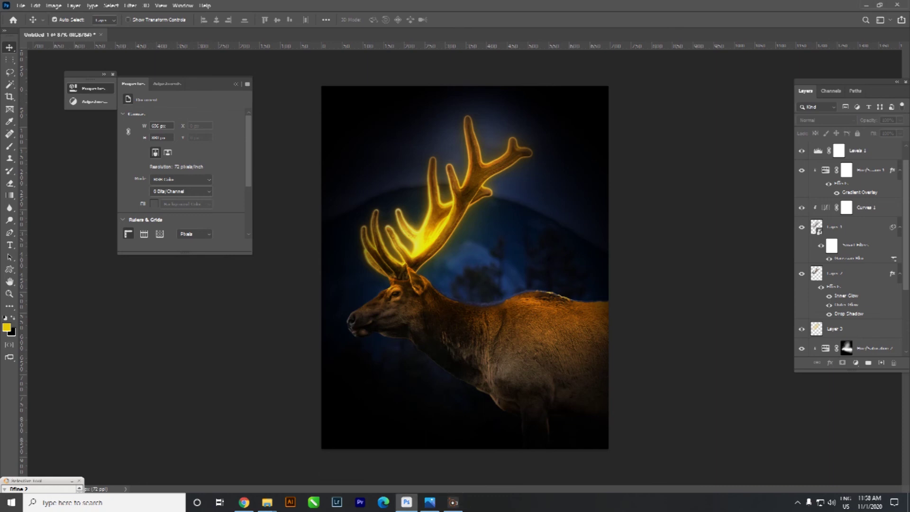
# Bring in the starry-night layer (Layer 4) and set its blend mode to Screen
pyautogui.hotkey('alt', '.')
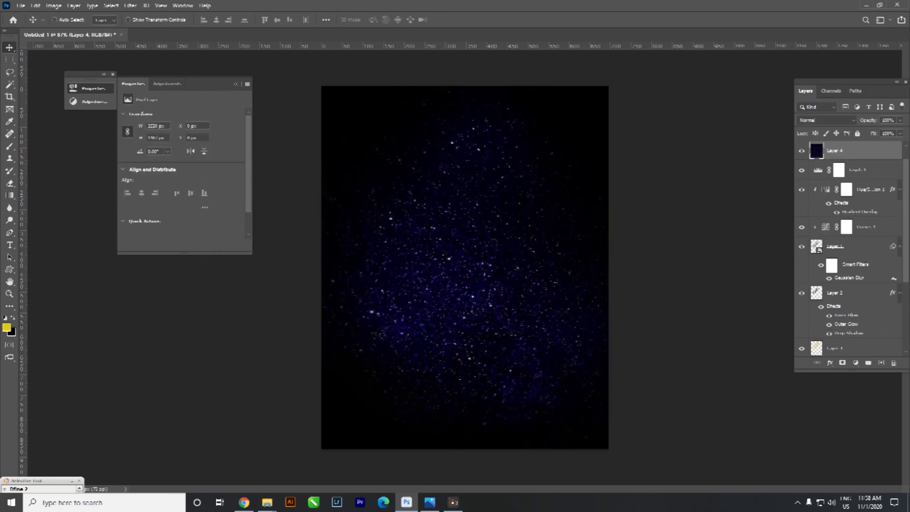
pyautogui.click(827, 120)
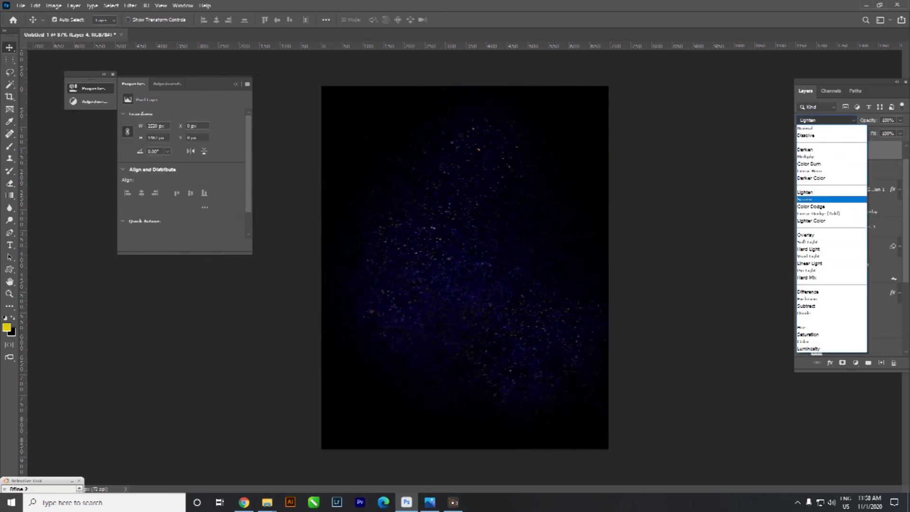
pyautogui.press('Down')
pyautogui.press('Down')
pyautogui.press('Down')
pyautogui.press('Down')
pyautogui.press('Down')
pyautogui.press('Down')
pyautogui.press('Up')
pyautogui.press('Up')
pyautogui.press('Up')
pyautogui.press('Up')
pyautogui.press('Up')
pyautogui.press('Up')
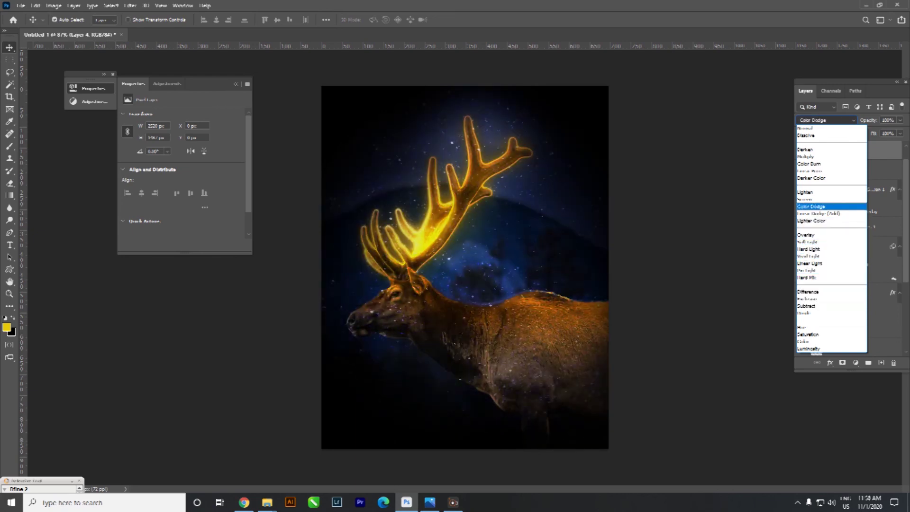
pyautogui.press('Up')
pyautogui.press('Return')
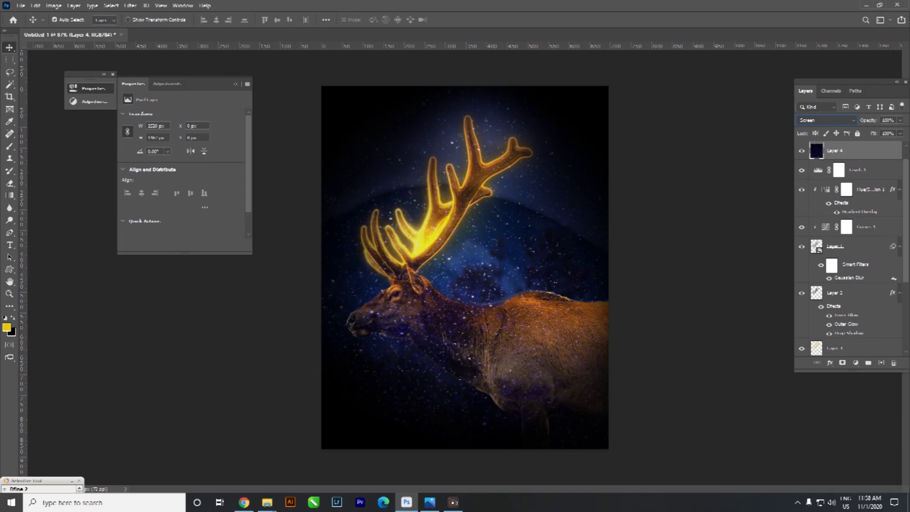
pyautogui.click(856, 363)
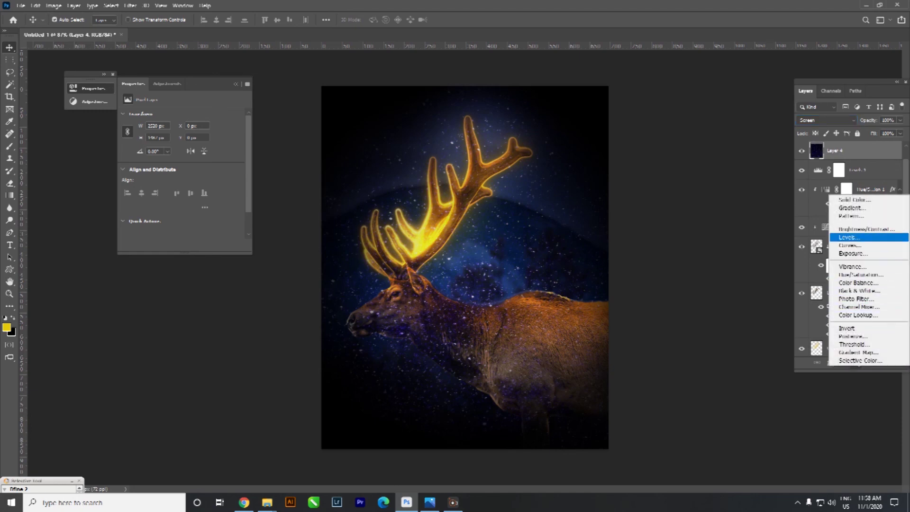
# Add a Levels adjustment layer and clip it to the star layer
pyautogui.press('Up')
pyautogui.press('Return')
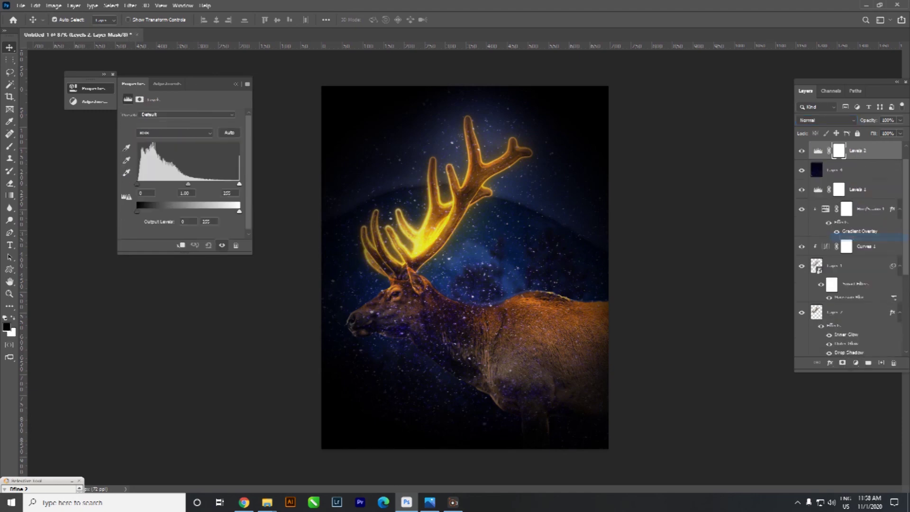
pyautogui.moveTo(239, 184); pyautogui.dragTo(239, 184)
pyautogui.hotkey('ctrl', 'alt', 'g')
# Tune Levels input to about 110–241 and lower output highlights, leaving fewer, fainter stars
pyautogui.moveTo(238, 184); pyautogui.dragTo(209, 184)
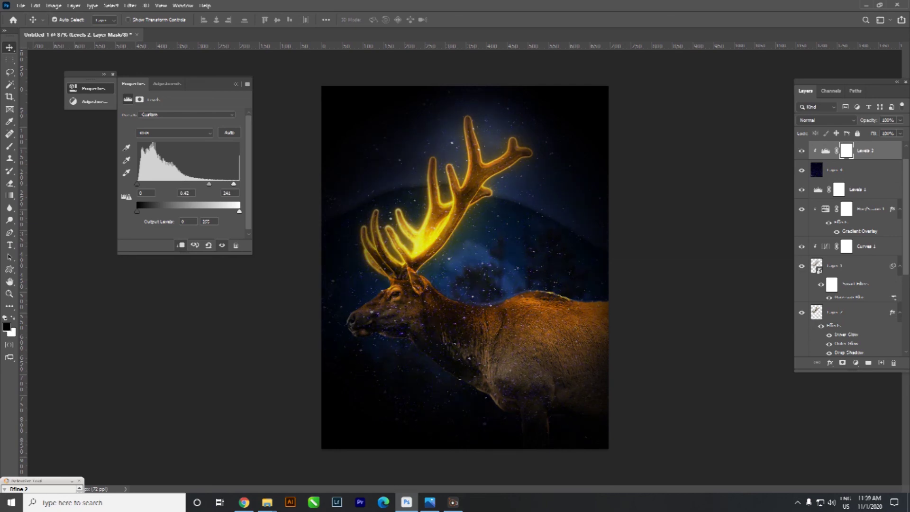
pyautogui.moveTo(237, 212); pyautogui.dragTo(182, 212)
pyautogui.moveTo(182, 212)
pyautogui.mouseDown()
pyautogui.moveTo(153, 211)
pyautogui.moveTo(172, 212)
pyautogui.mouseUp()
pyautogui.moveTo(210, 184); pyautogui.dragTo(196, 184)
pyautogui.moveTo(138, 184)
pyautogui.mouseDown()
pyautogui.moveTo(219, 184)
pyautogui.moveTo(188, 184)
pyautogui.mouseUp()
pyautogui.moveTo(189, 184); pyautogui.dragTo(187, 211)
pyautogui.click(355, 134)
# Lower the Gradient Fill 1 layer's opacity
pyautogui.scroll(-4, 356, 134)
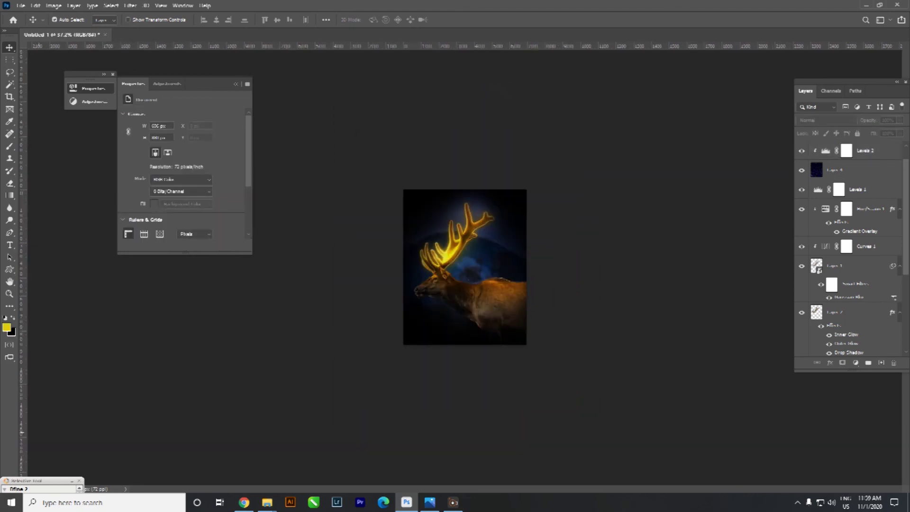
pyautogui.scroll(1, 356, 135)
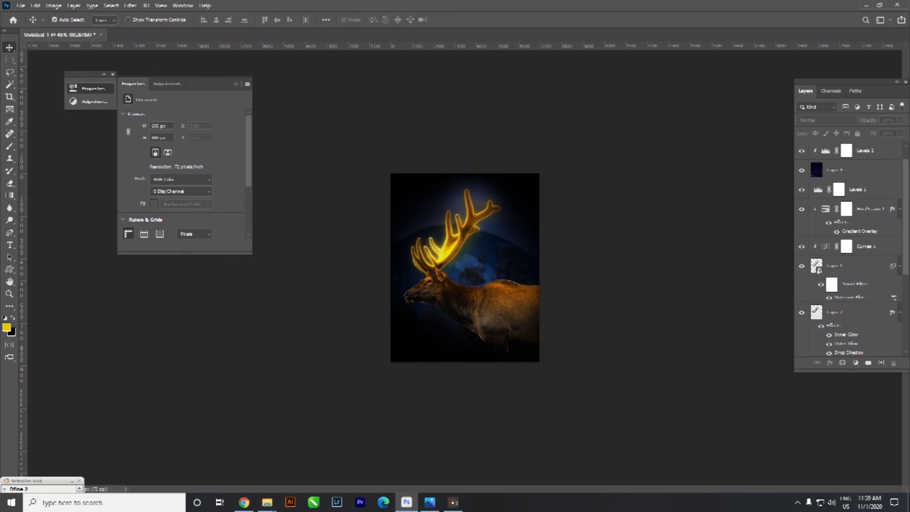
pyautogui.scroll(-3, 837, 272)
pyautogui.scroll(-2, 838, 272)
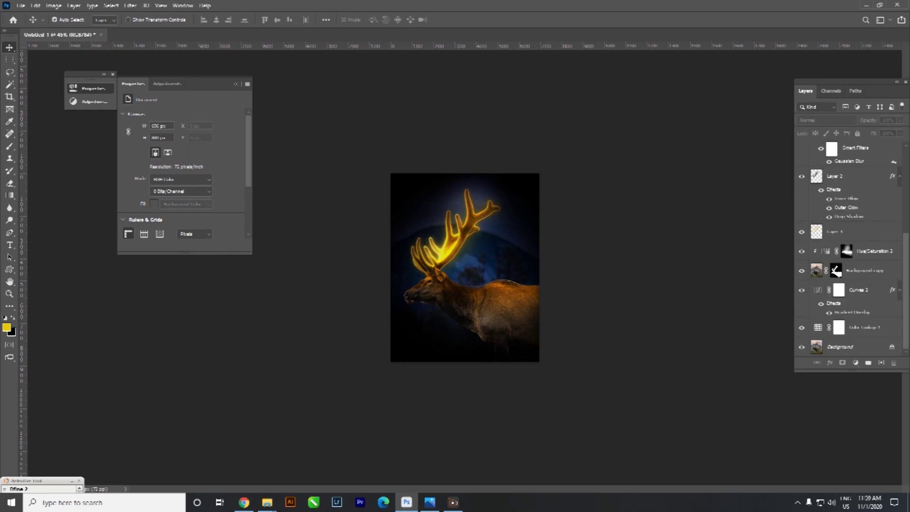
pyautogui.scroll(3, 838, 272)
pyautogui.scroll(2, 838, 272)
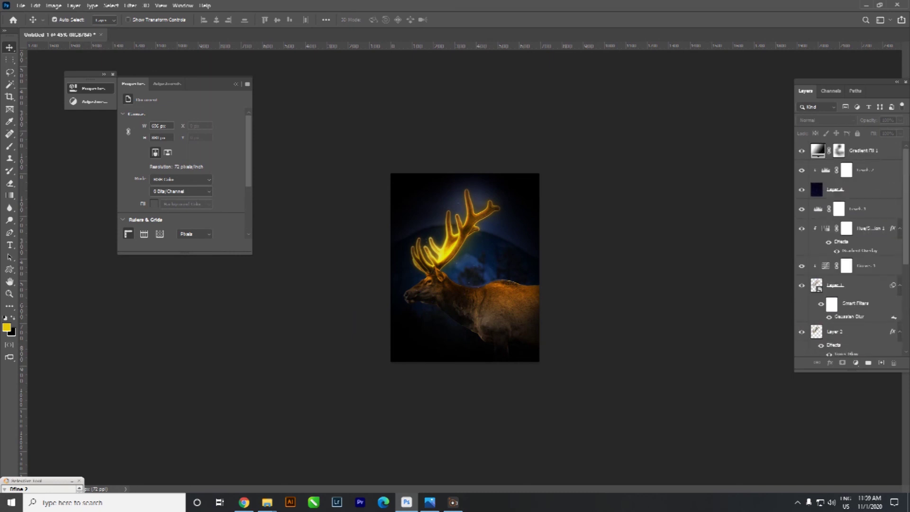
pyautogui.click(863, 150)
pyautogui.click(900, 120)
pyautogui.moveTo(898, 132); pyautogui.dragTo(874, 131)
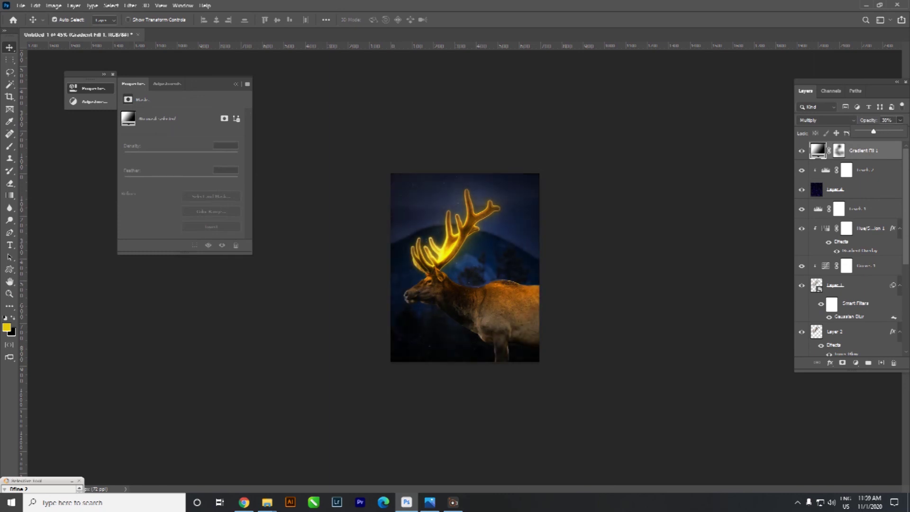
# Reduce the Color Lookup 1 adjustment's opacity to about 90%
pyautogui.scroll(-2, 837, 271)
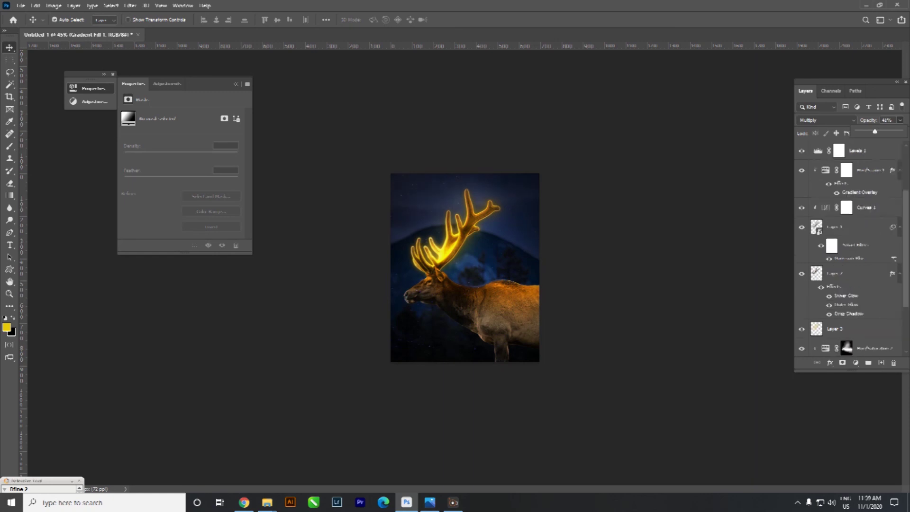
pyautogui.scroll(-2, 837, 271)
pyautogui.scroll(-2, 837, 271)
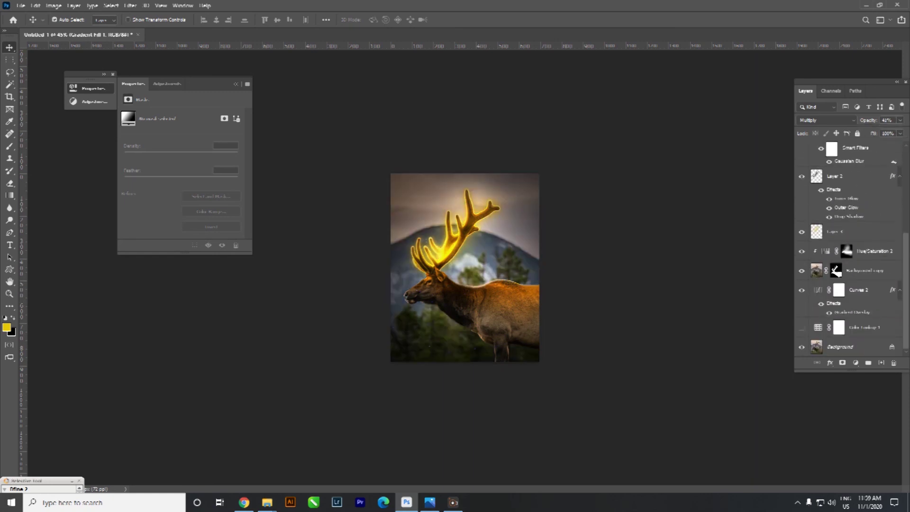
pyautogui.click(839, 327)
pyautogui.click(900, 133)
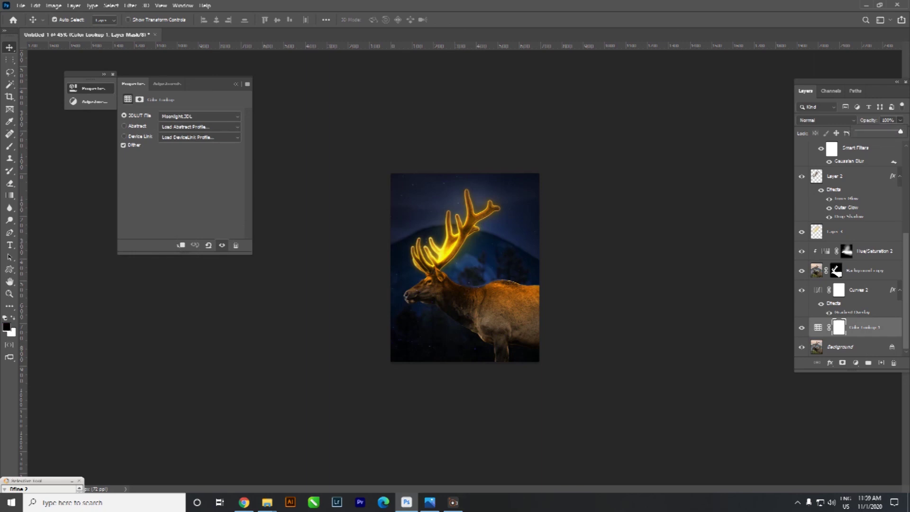
pyautogui.moveTo(900, 132); pyautogui.dragTo(901, 132)
pyautogui.scroll(3, 464, 268)
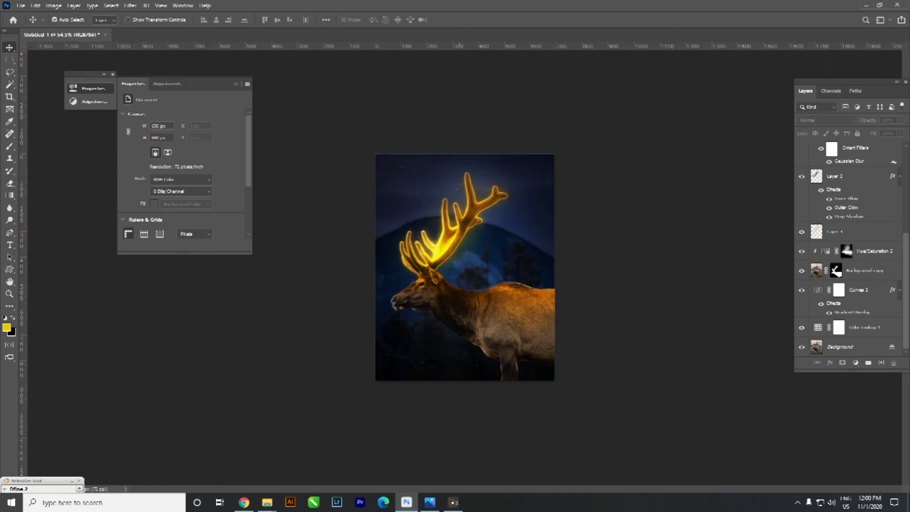
pyautogui.hotkey('ctrl', 's')
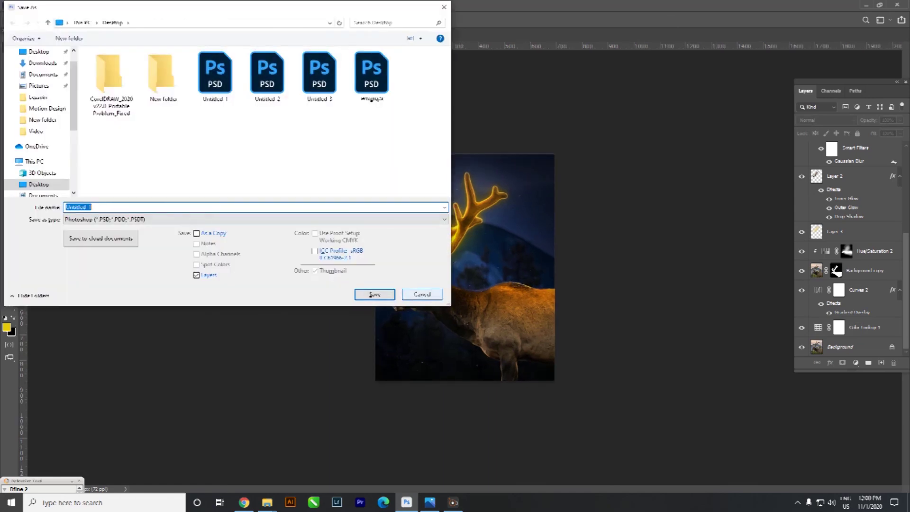
# Cancel the save and lower Layer 4's opacity from 51% to 32%
pyautogui.press('Escape')
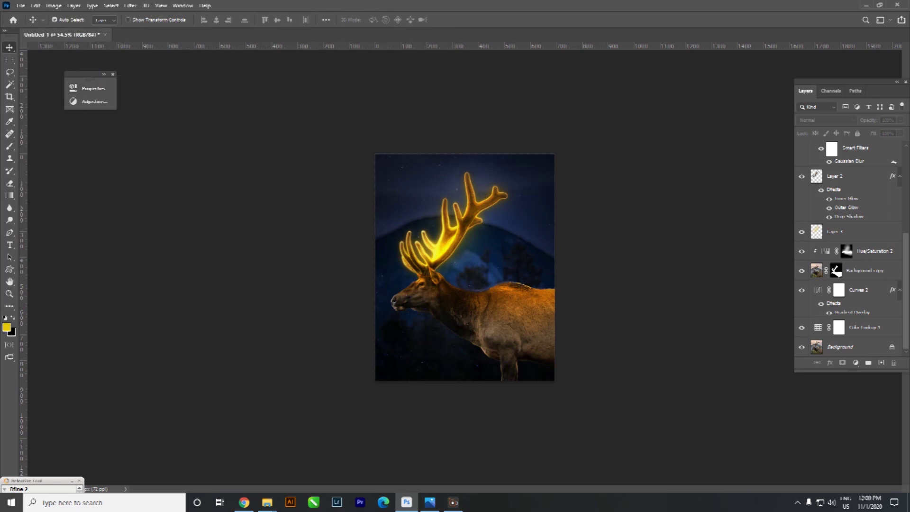
pyautogui.hotkey('ctrl', '0')
pyautogui.hotkey('ctrl', '-')
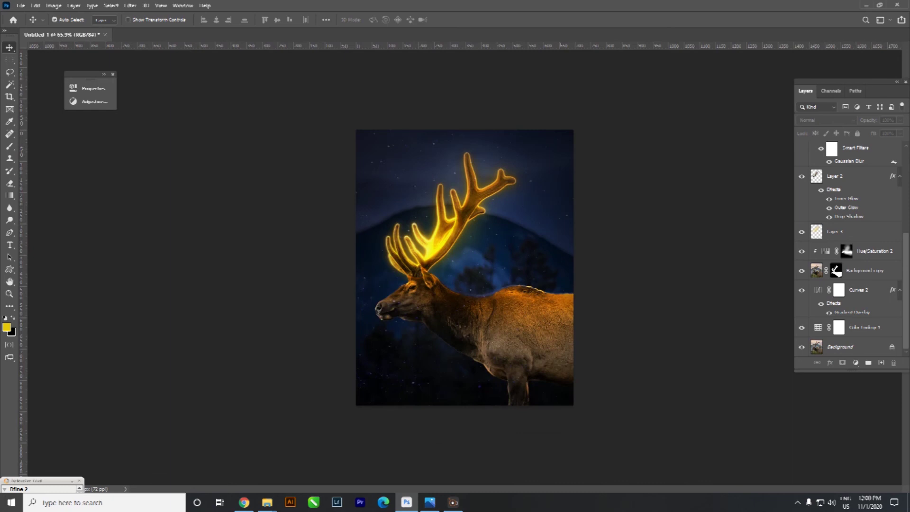
pyautogui.scroll(5, 836, 272)
pyautogui.click(848, 190)
pyautogui.click(900, 120)
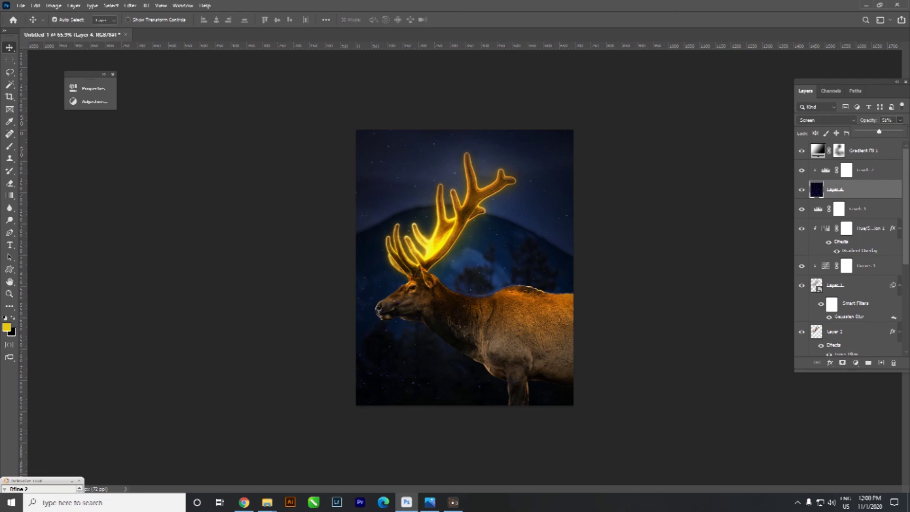
pyautogui.moveTo(880, 132); pyautogui.dragTo(871, 132)
pyautogui.hotkey('ctrl', 'alt', 'a')
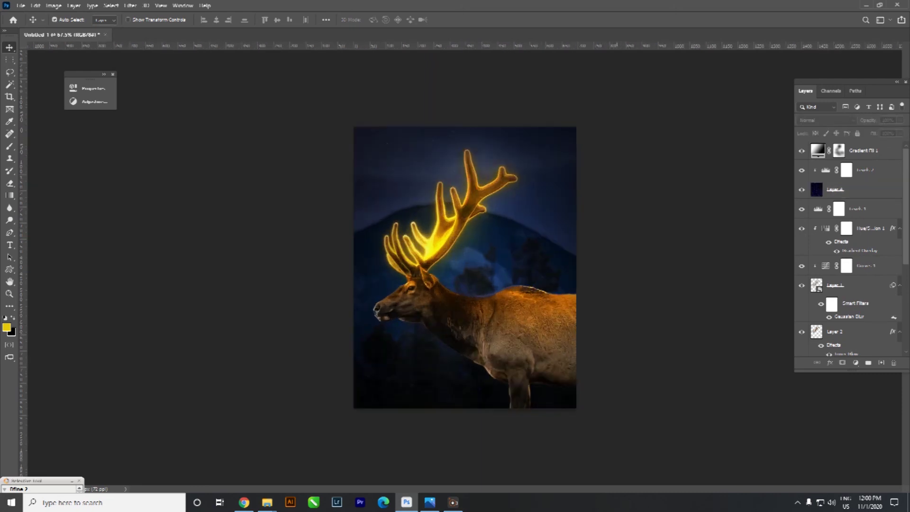
pyautogui.hotkey('ctrl', 's')
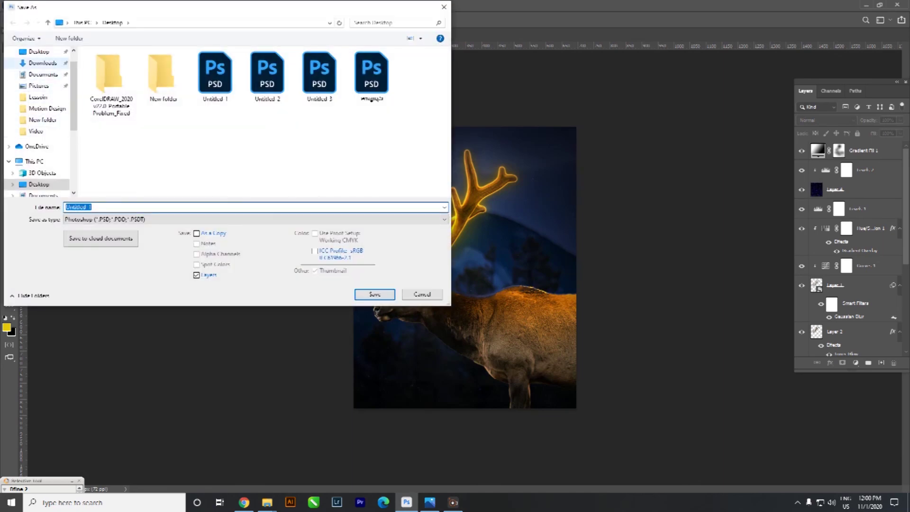
# Save as a quality-12 JPEG, replacing the existing Untitled 1.jpg
pyautogui.click(256, 219)
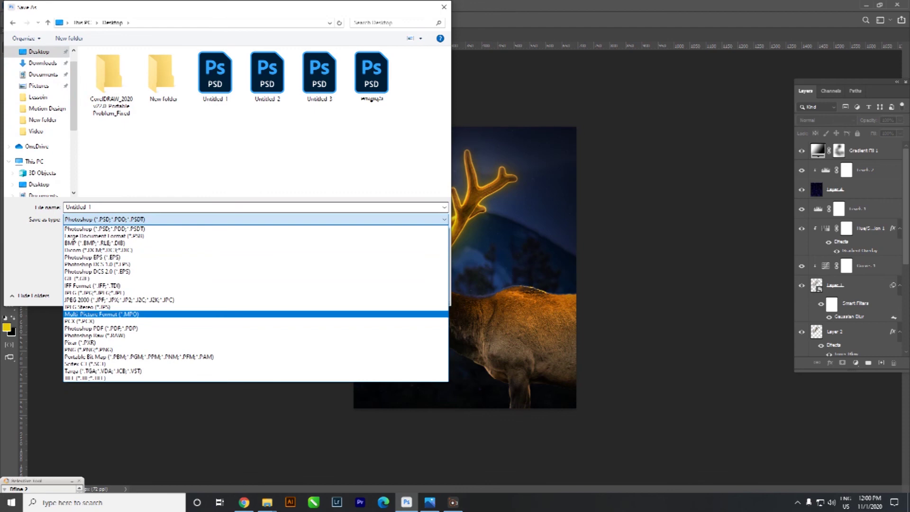
pyautogui.click(142, 297)
pyautogui.click(374, 294)
pyautogui.click(478, 251)
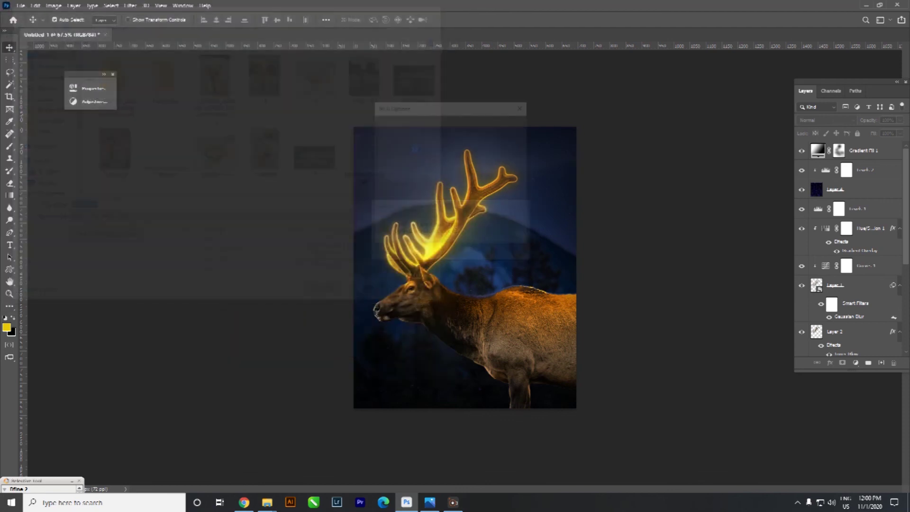
pyautogui.press('Return')
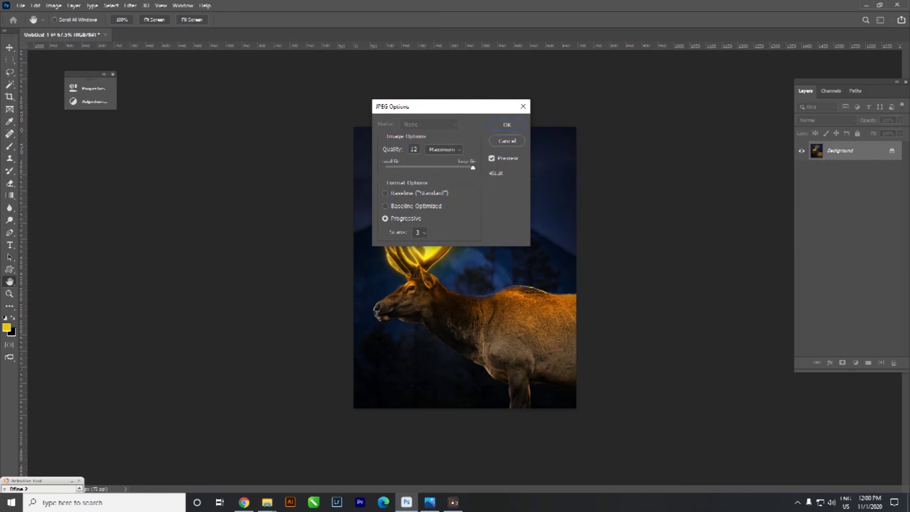
pyautogui.press('Return')
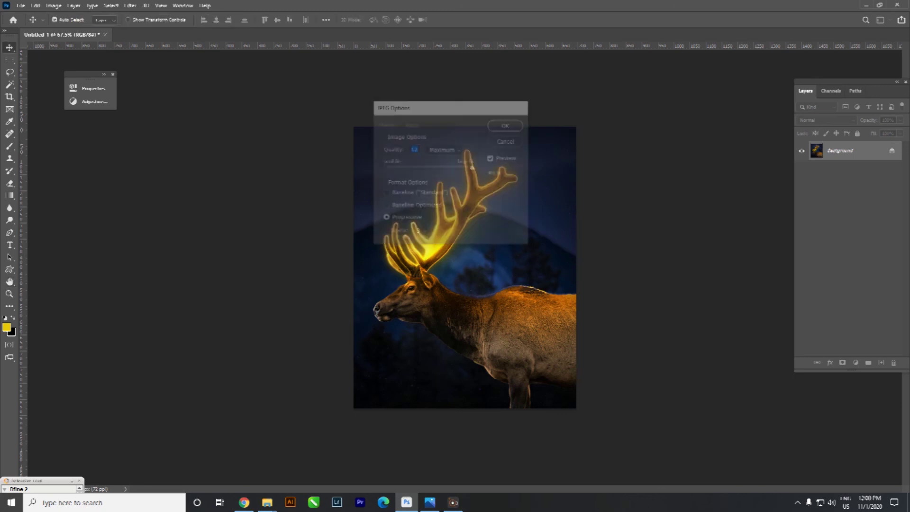
# Start another Save As with the file format set to JPEG
pyautogui.hotkey('ctrl', 'shift', 's')
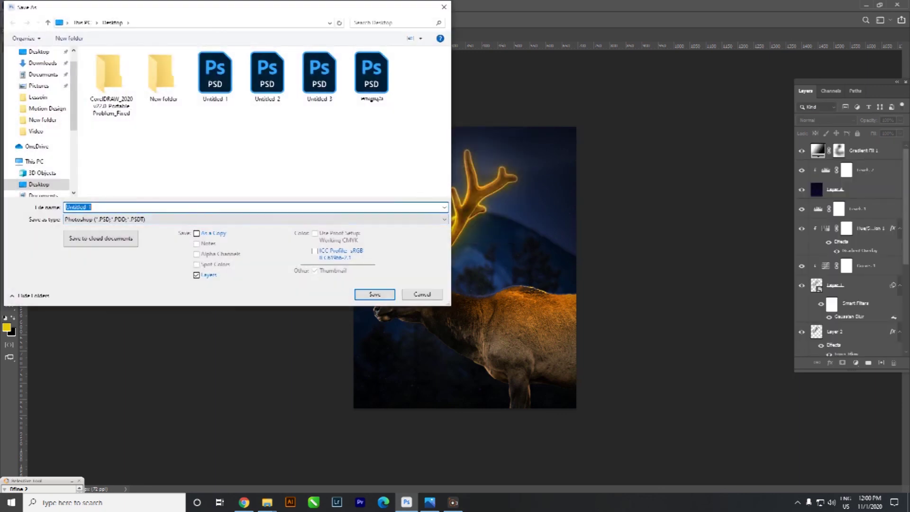
pyautogui.click(256, 219)
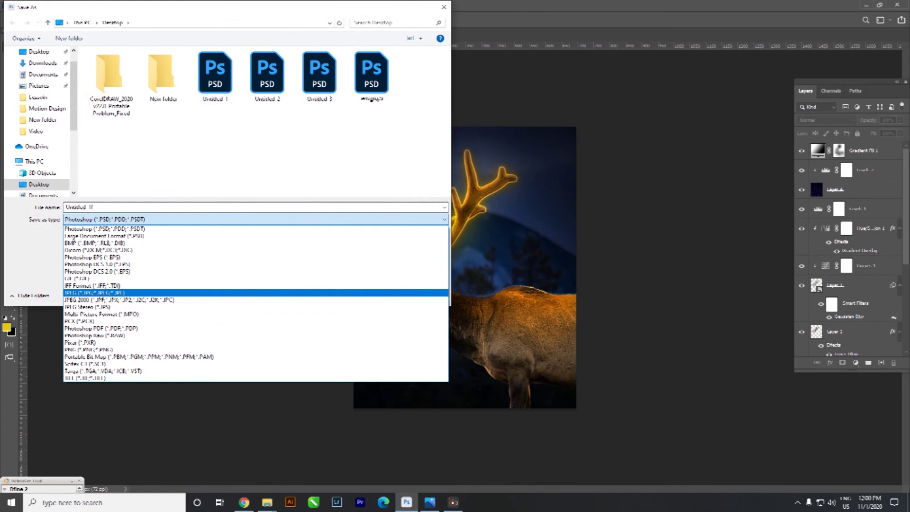
pyautogui.click(95, 293)
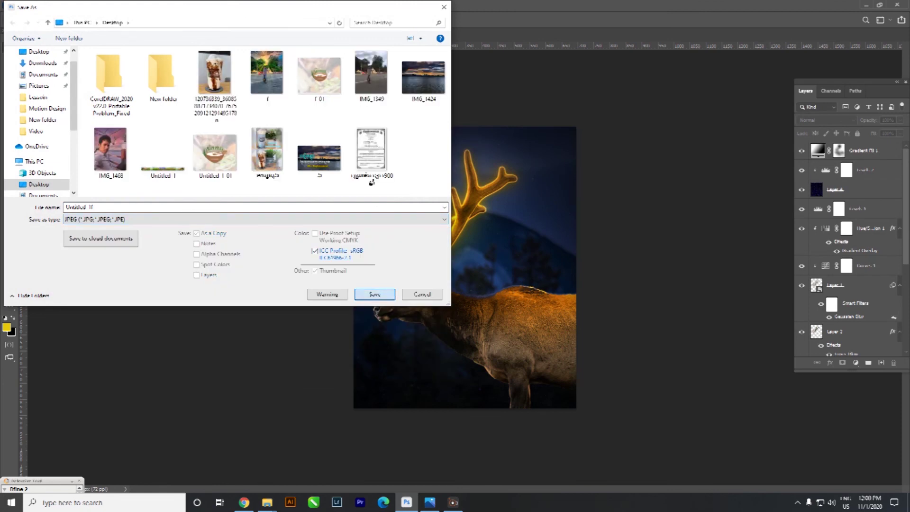
pyautogui.press('Return')
pyautogui.press('Return')
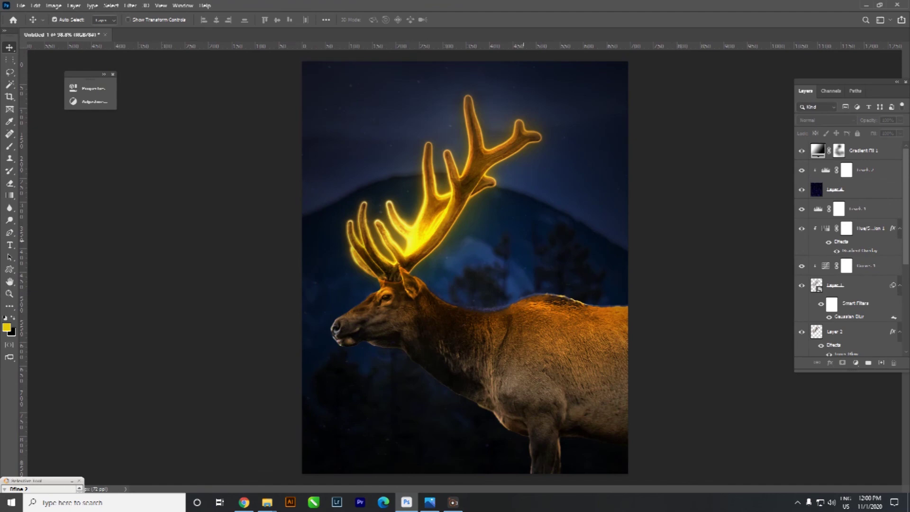
pyautogui.hotkey('ctrl', '-')
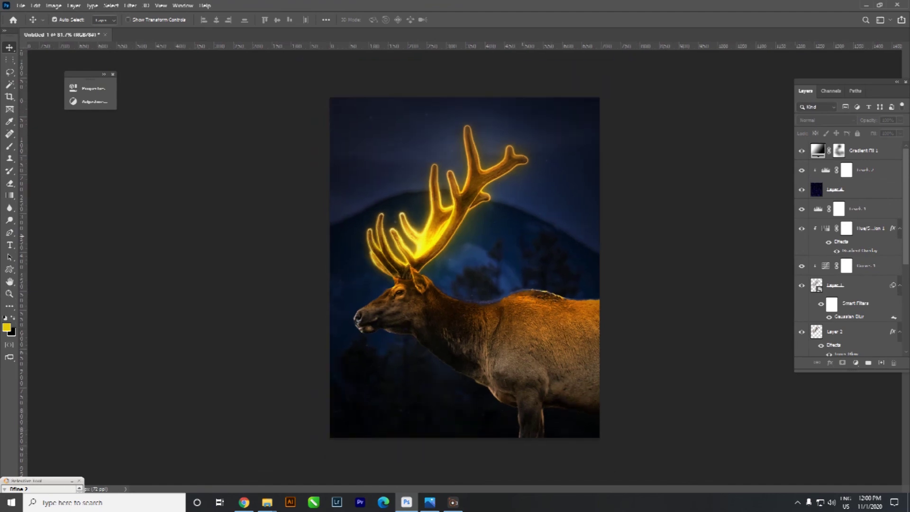
pyautogui.hotkey('ctrl', '-')
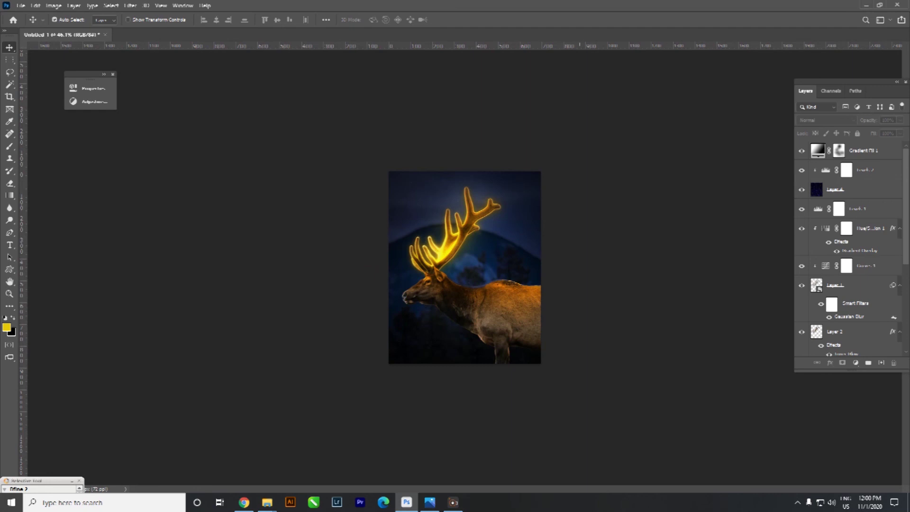
pyautogui.scroll(2, 465, 268)
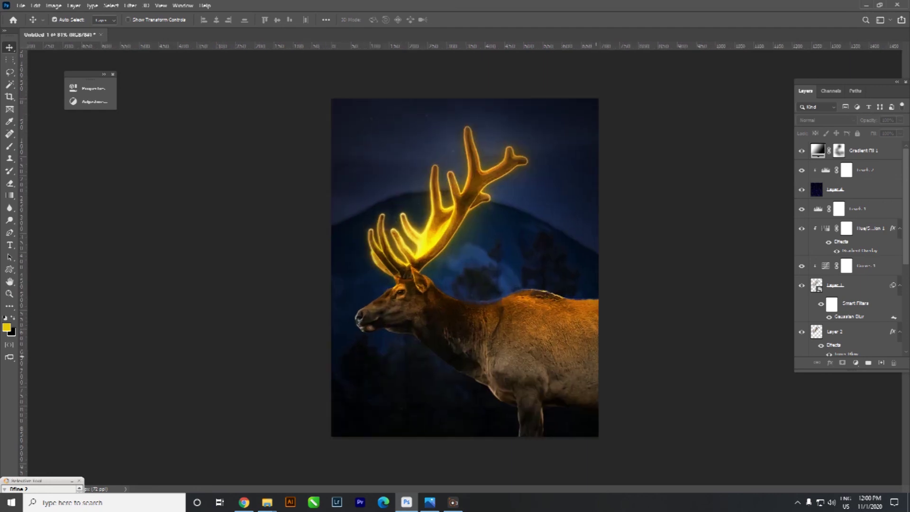
pyautogui.scroll(2, 464, 268)
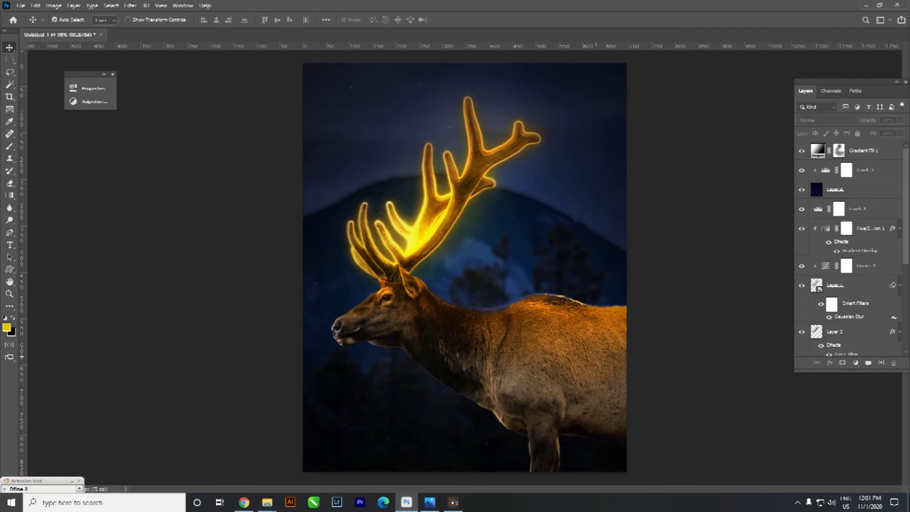